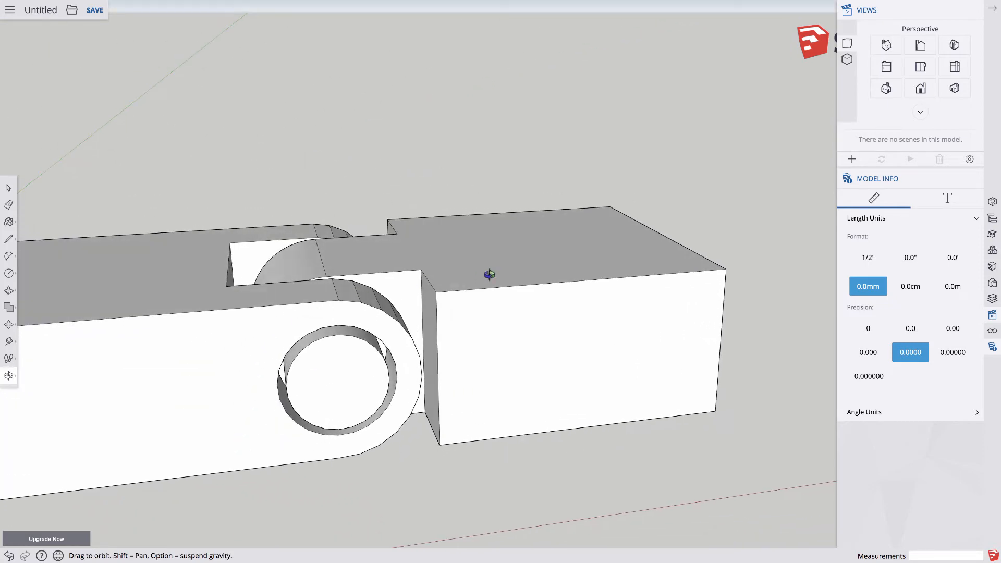
# - Examine the finished hinge model from above and from both sides
pyautogui.moveTo(225, 272); pyautogui.dragTo(395, 459)
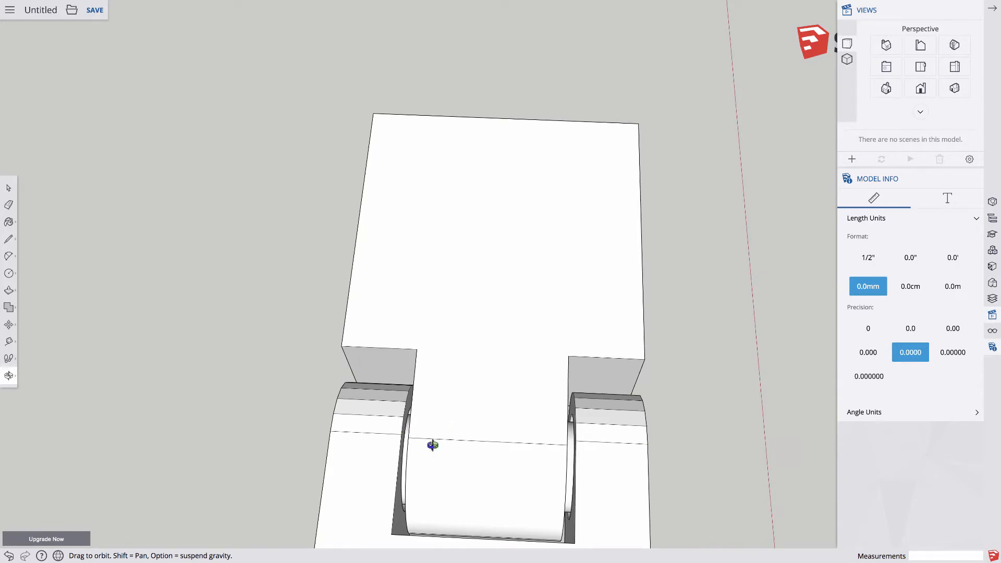
pyautogui.moveTo(353, 429); pyautogui.dragTo(469, 435)
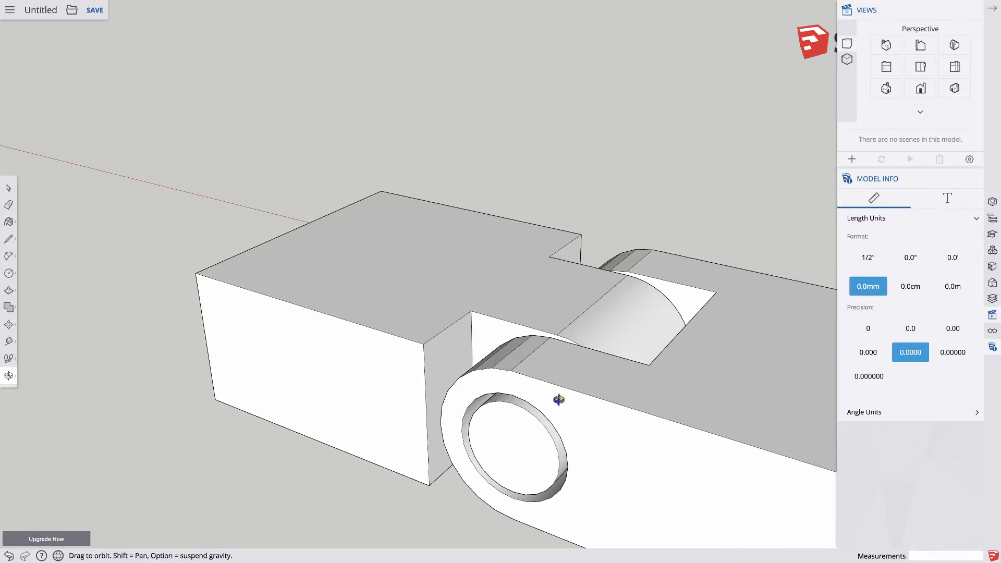
pyautogui.scroll(-3, 559, 399)
pyautogui.scroll(-8, 558, 400)
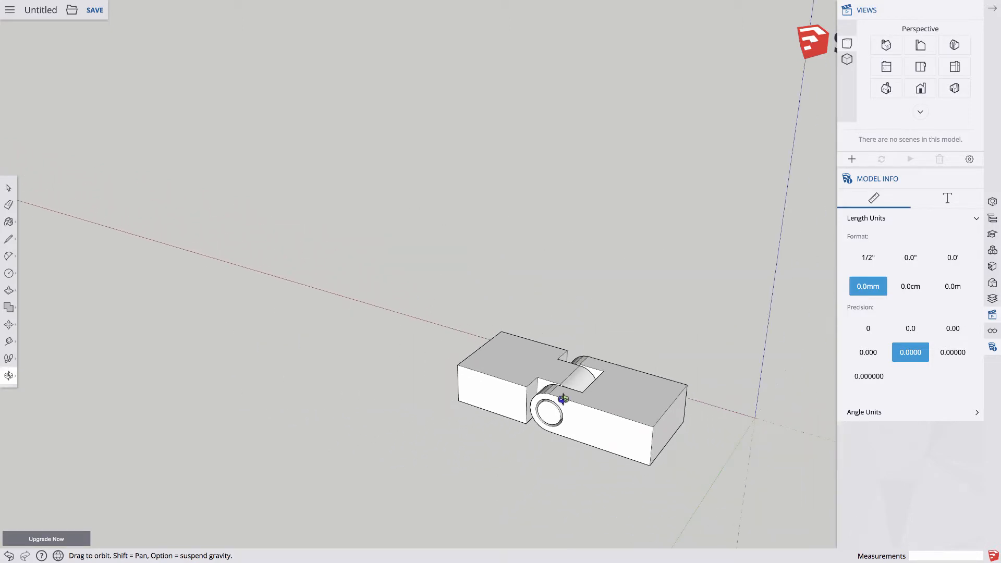
# - Start a new model from the Simple Template - Millimeters and delete the default human figure
pyautogui.click(72, 10)
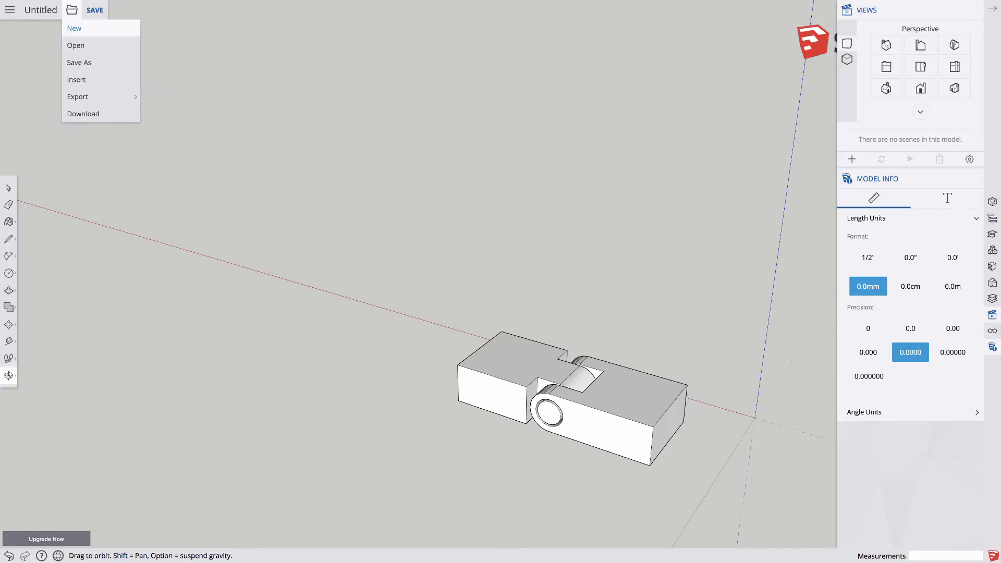
pyautogui.click(74, 28)
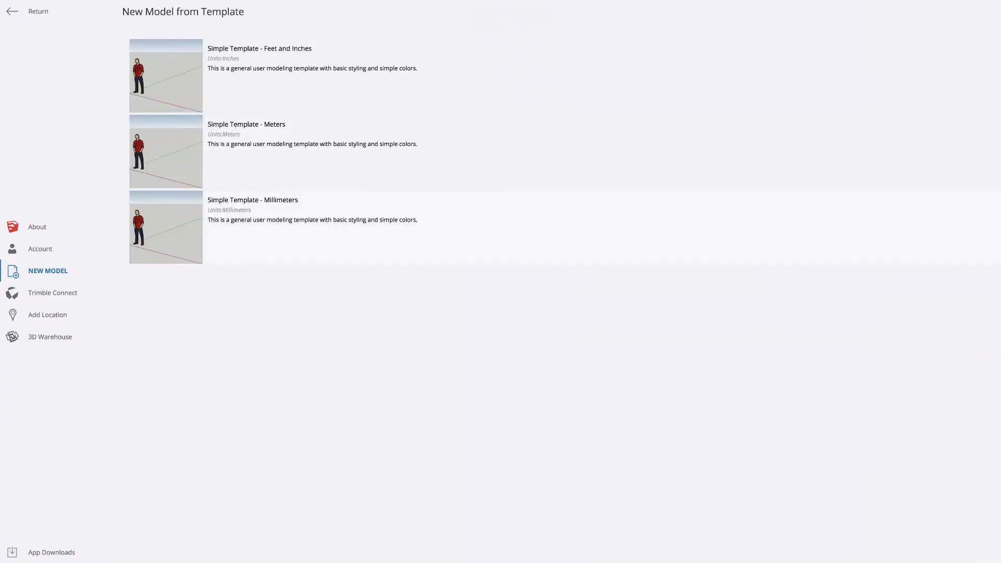
pyautogui.click(477, 240)
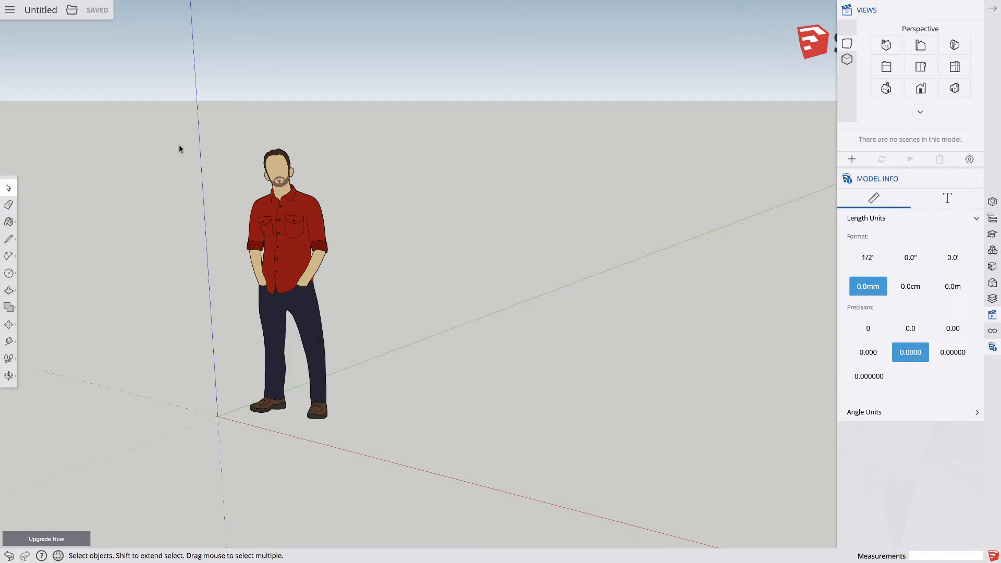
pyautogui.moveTo(179, 109); pyautogui.dragTo(421, 470)
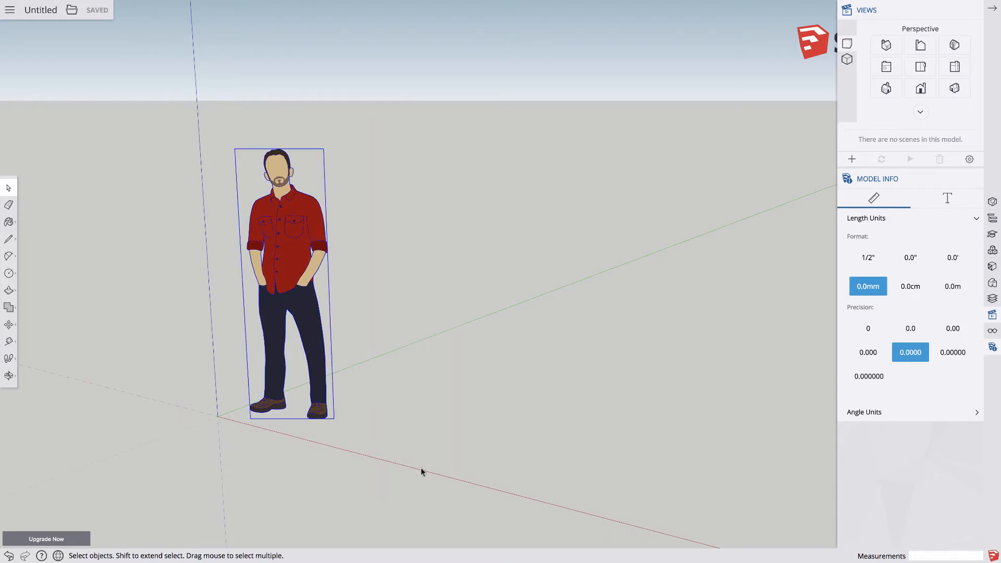
pyautogui.press('Delete')
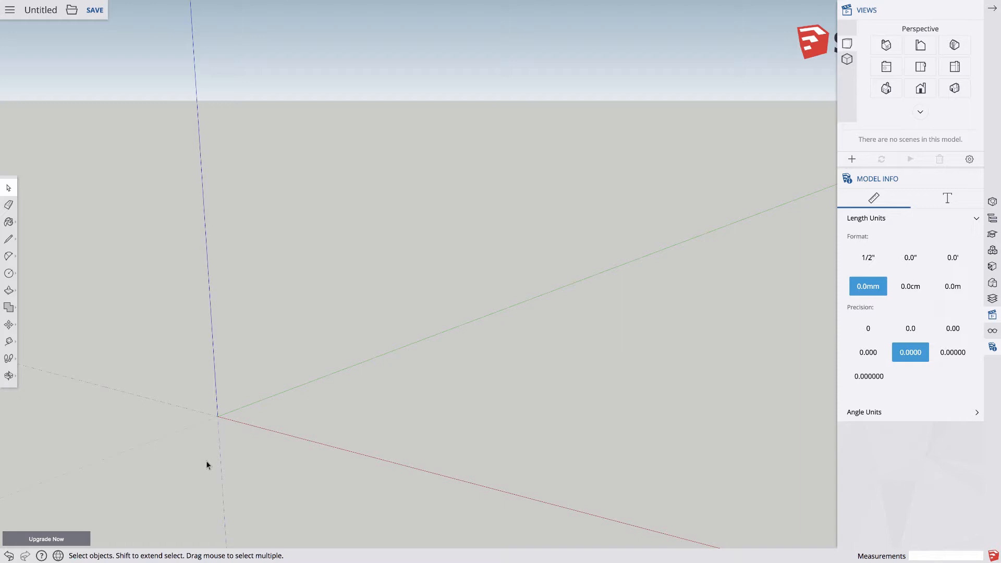
# - Draw a 30 by 20 mm rectangle on the ground plane near the origin
pyautogui.click(8, 307)
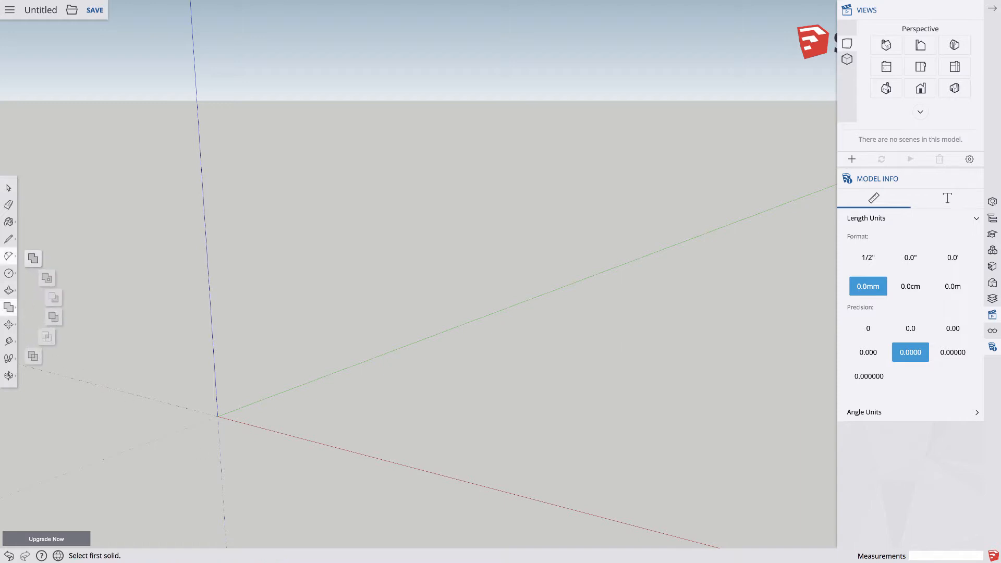
pyautogui.click(9, 273)
pyautogui.click(33, 234)
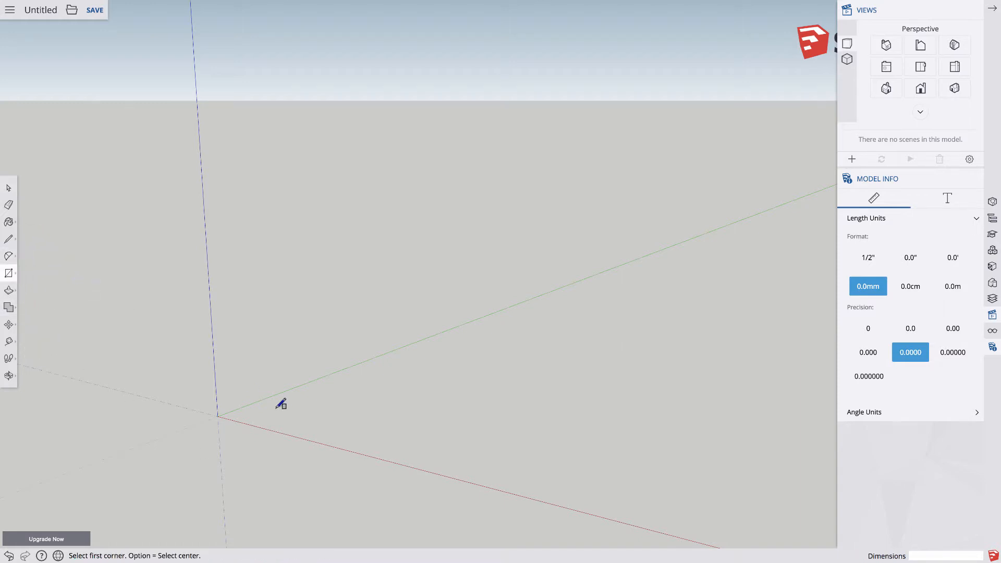
pyautogui.click(246, 412)
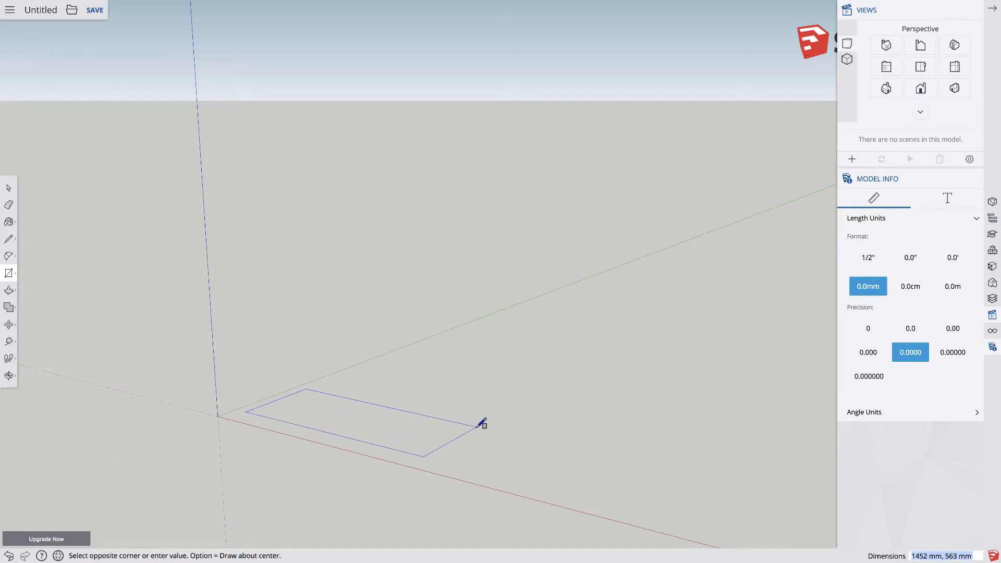
pyautogui.write('3')
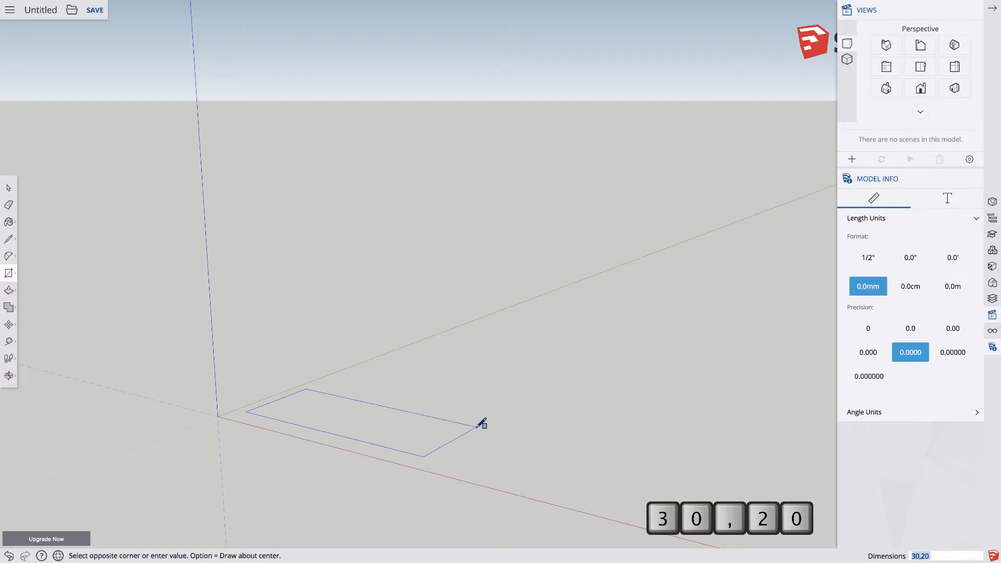
pyautogui.write('0,20')
pyautogui.press('Return')
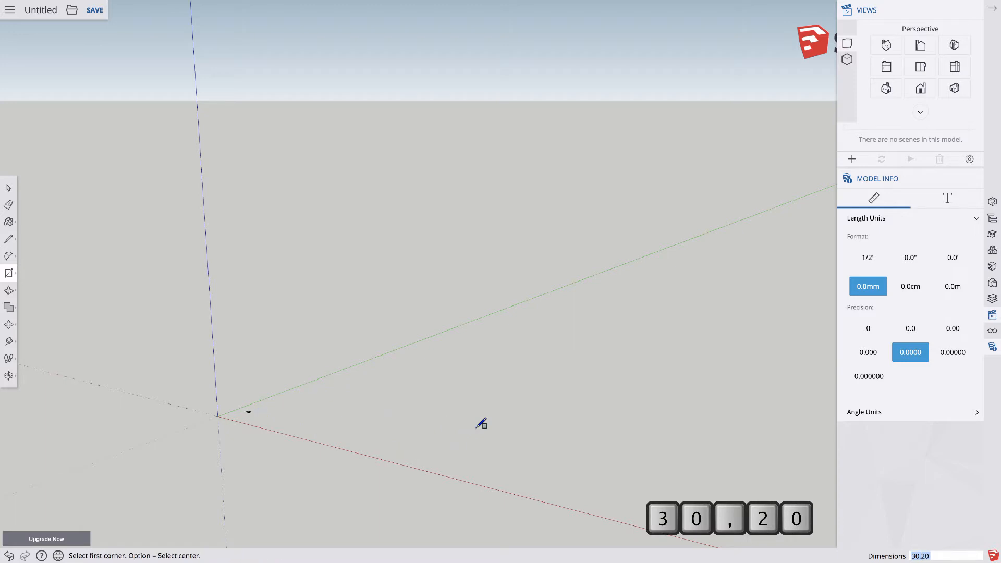
# - Move the rectangle about 171 mm so it sits right beside the origin, between the red and green axes
pyautogui.scroll(-1, 235, 422)
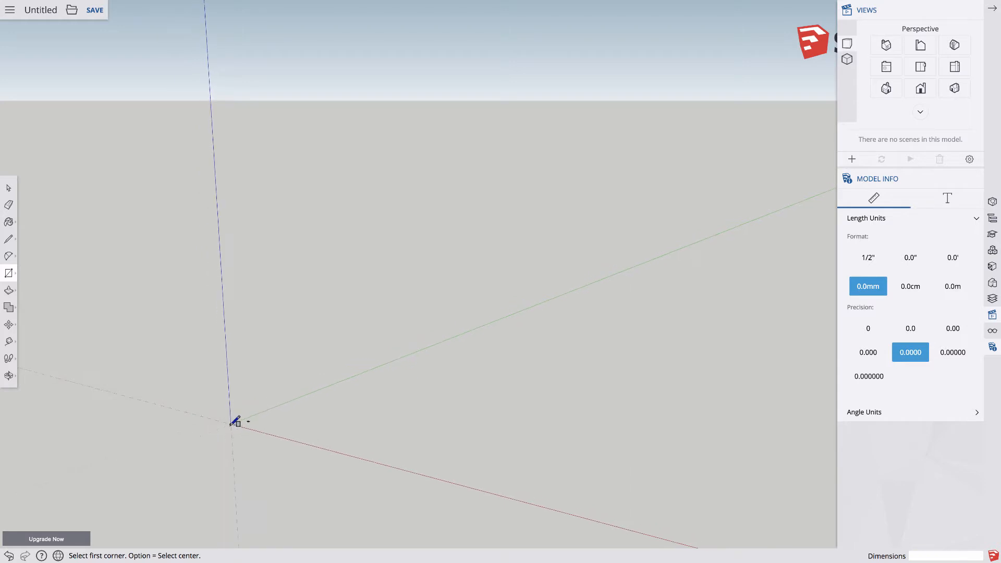
pyautogui.scroll(10, 245, 425)
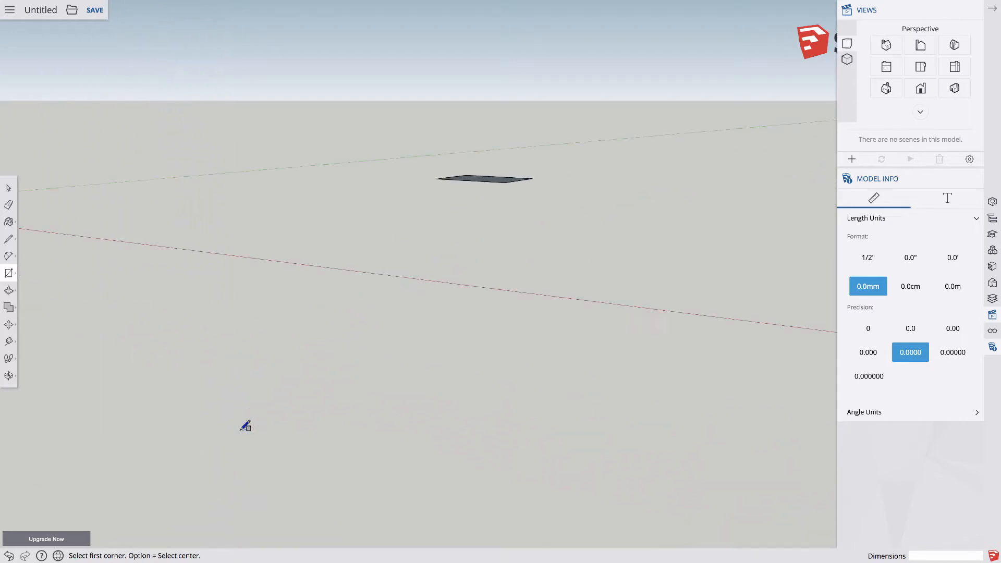
pyautogui.scroll(-6, 245, 425)
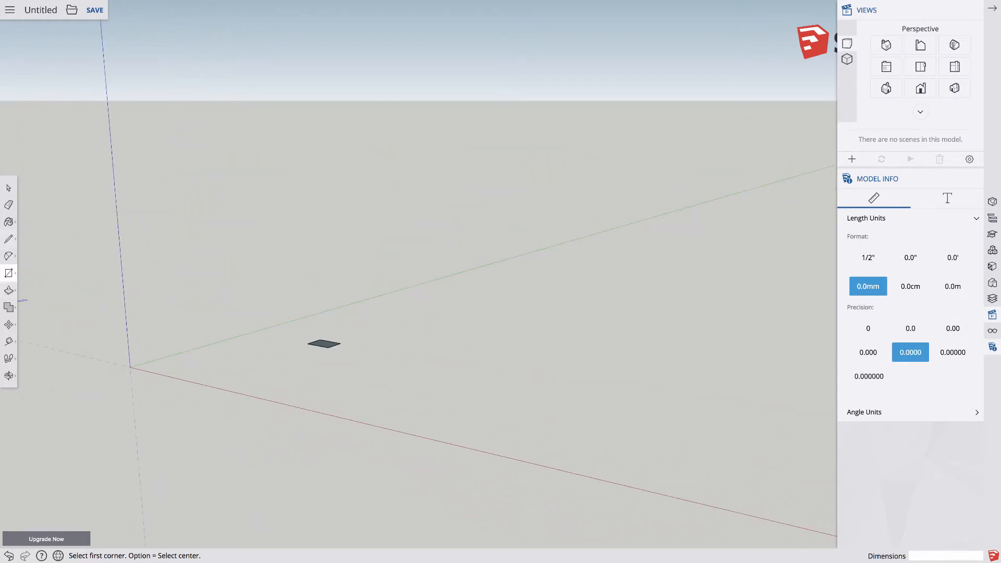
pyautogui.click(8, 324)
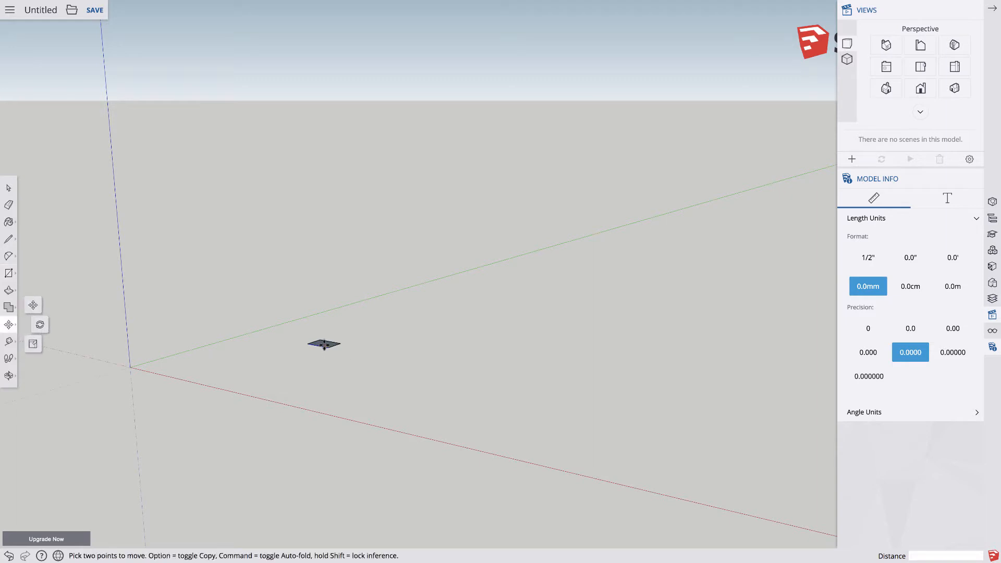
pyautogui.click(324, 344)
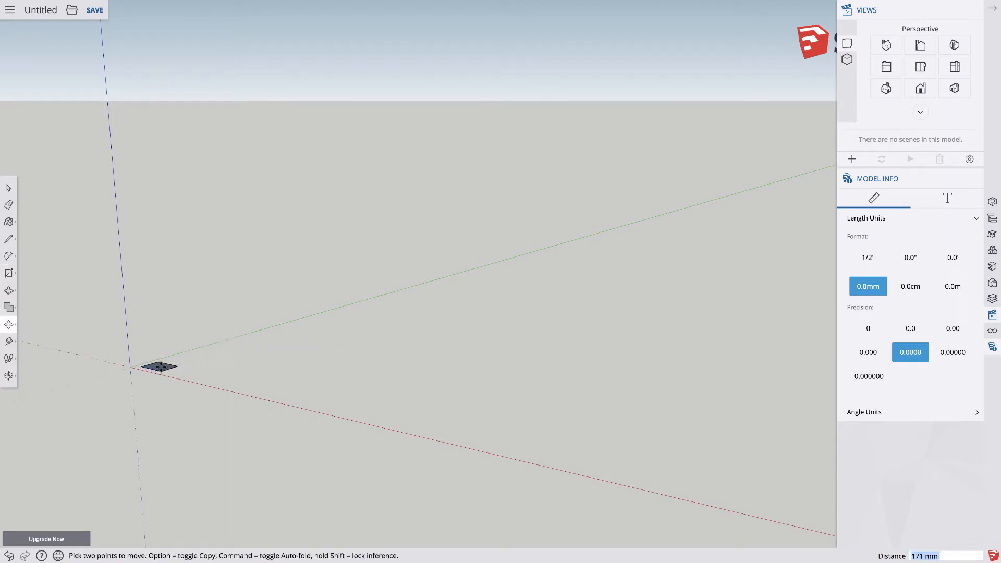
pyautogui.click(161, 367)
pyautogui.scroll(-6, 153, 373)
pyautogui.hscroll(-5, 153, 373)
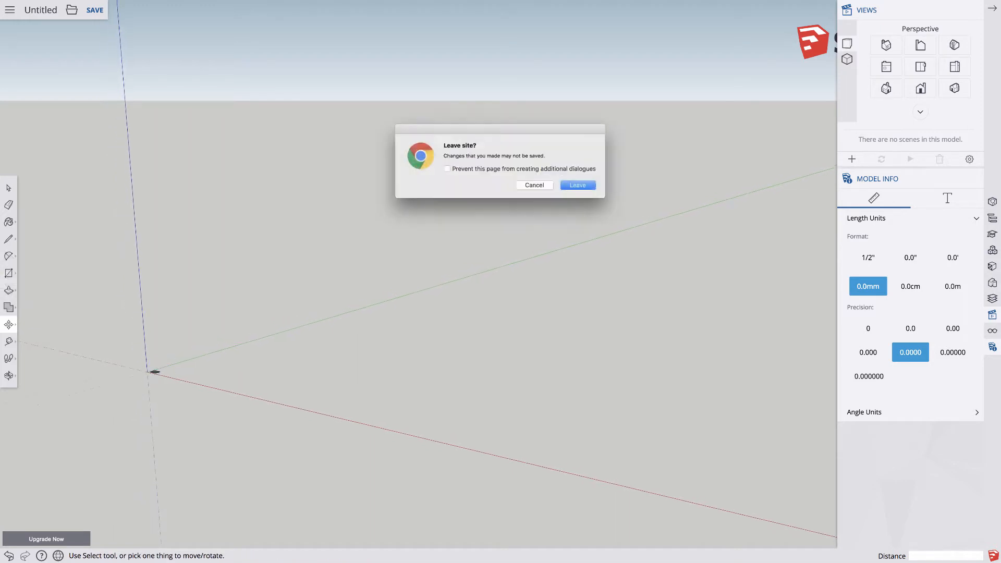
pyautogui.press('Escape')
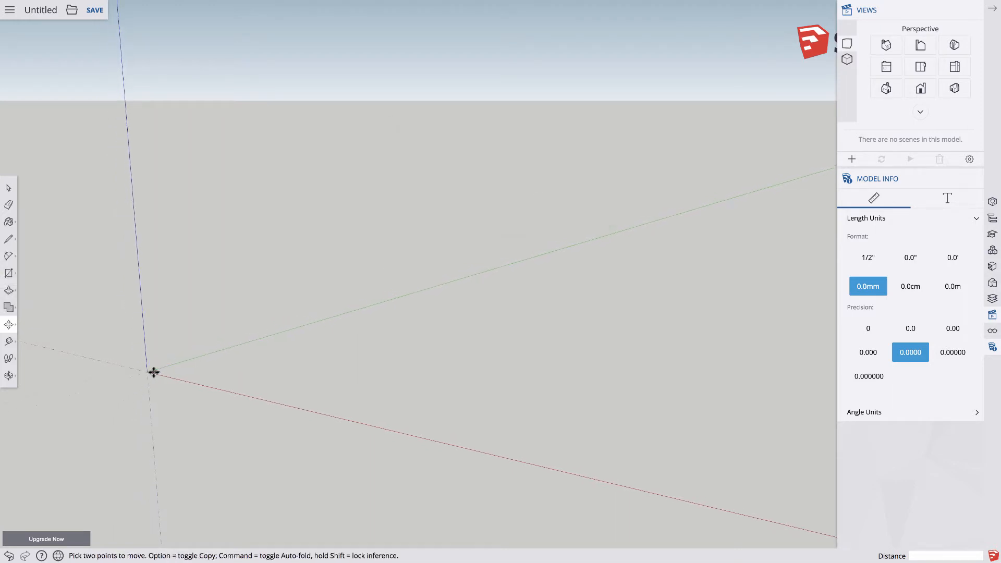
# - Extrude the rectangle upward 10 mm with Push/Pull
pyautogui.scroll(6, 154, 372)
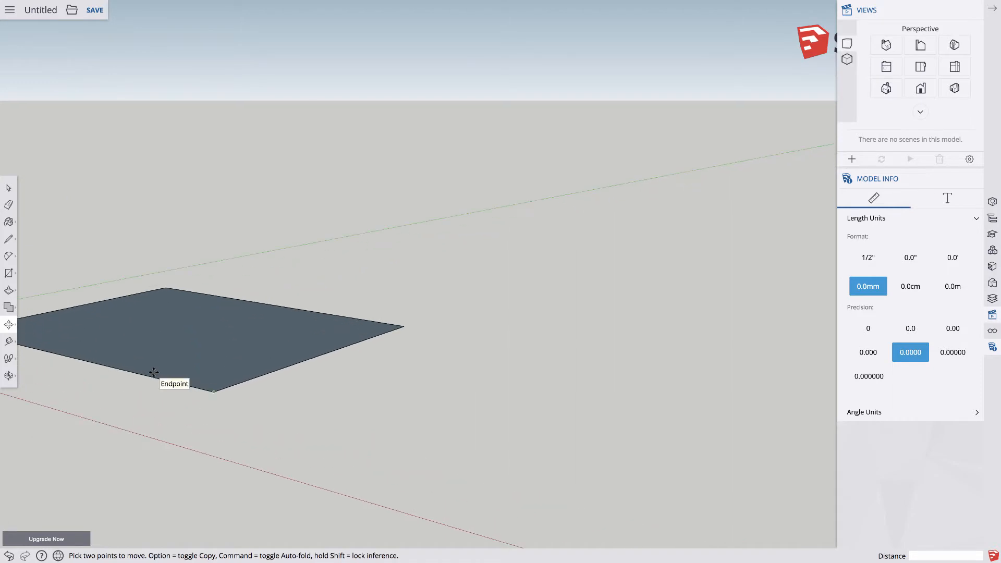
pyautogui.press('h')
pyautogui.moveTo(63, 402); pyautogui.dragTo(374, 389)
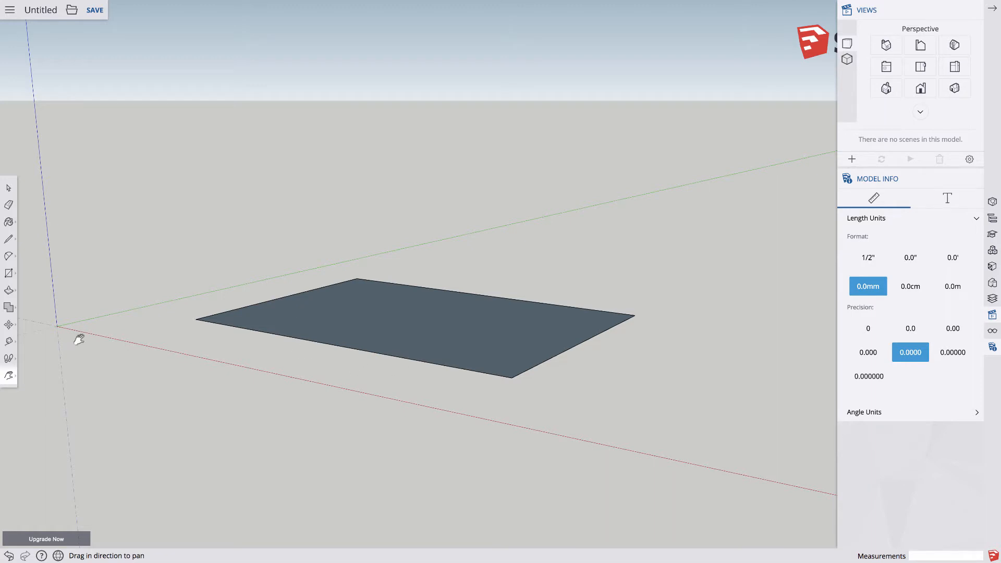
pyautogui.click(9, 290)
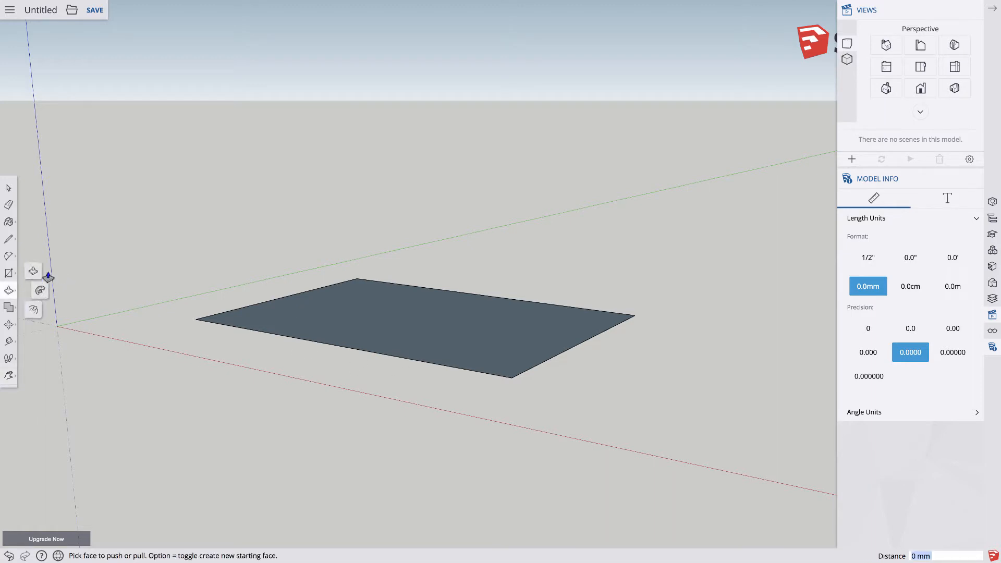
pyautogui.click(459, 332)
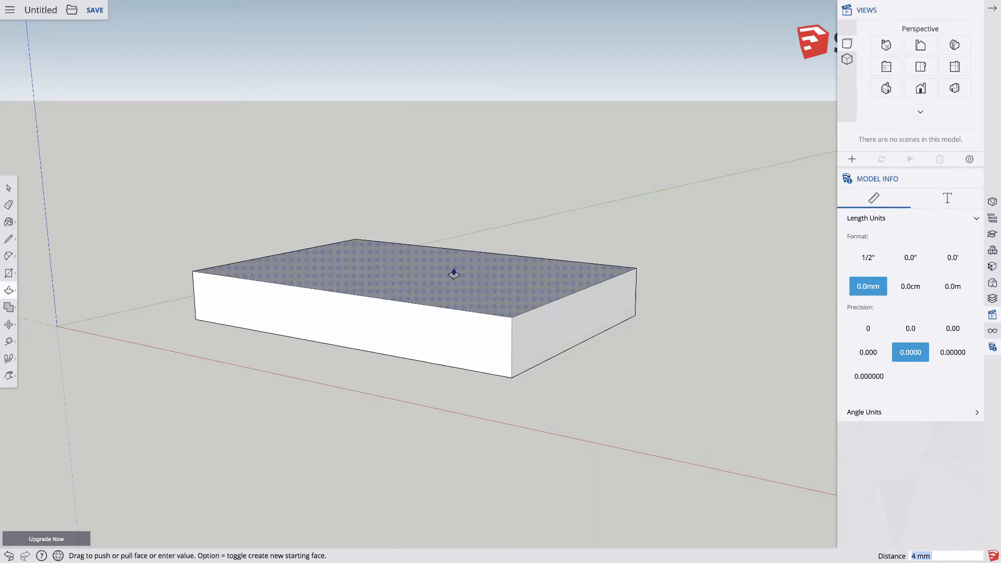
pyautogui.write('10')
pyautogui.press('Return')
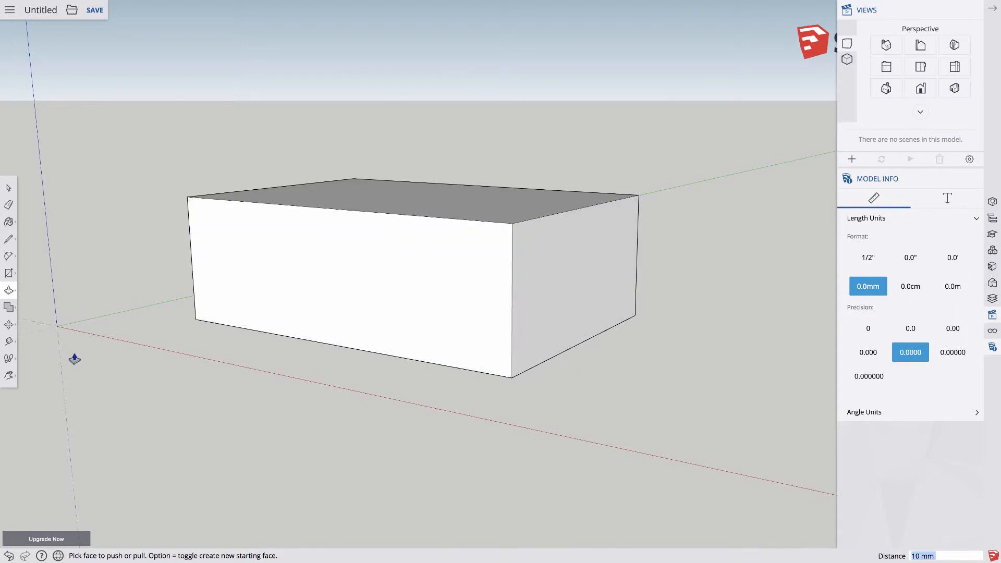
# - Place a Tape Measure guide line across the block's upper face, parallel to its short edge
pyautogui.press('o')
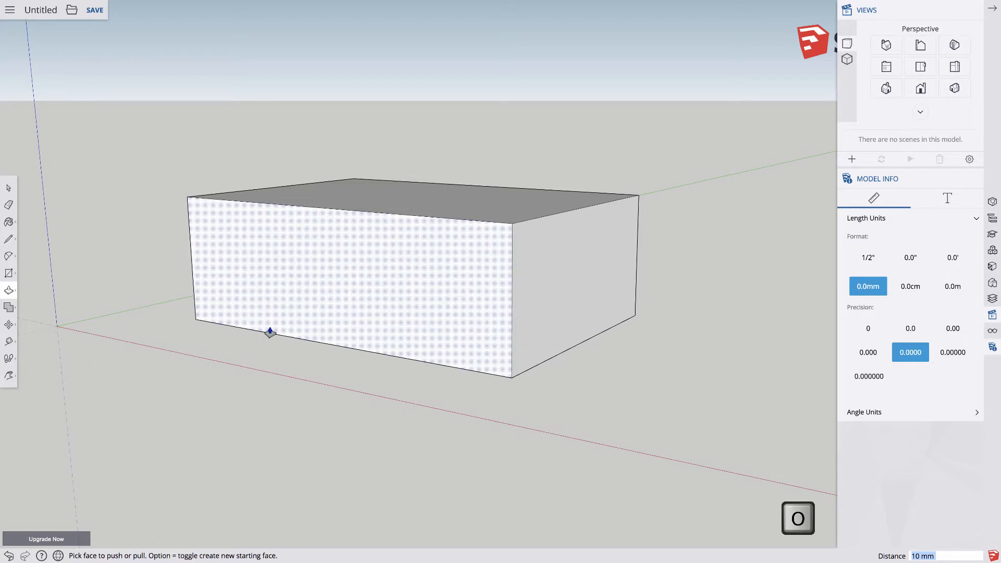
pyautogui.moveTo(317, 303); pyautogui.dragTo(357, 422)
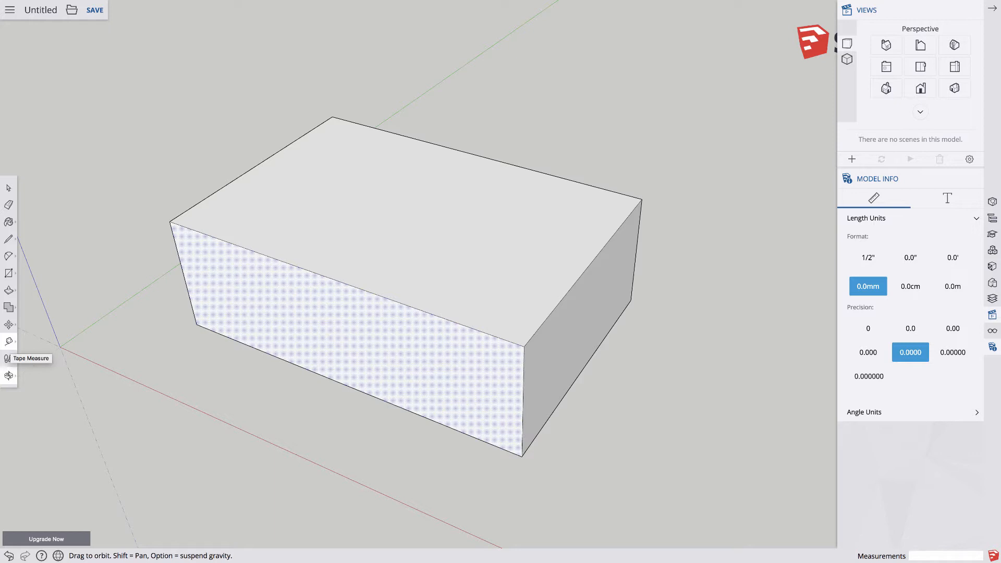
pyautogui.press('t')
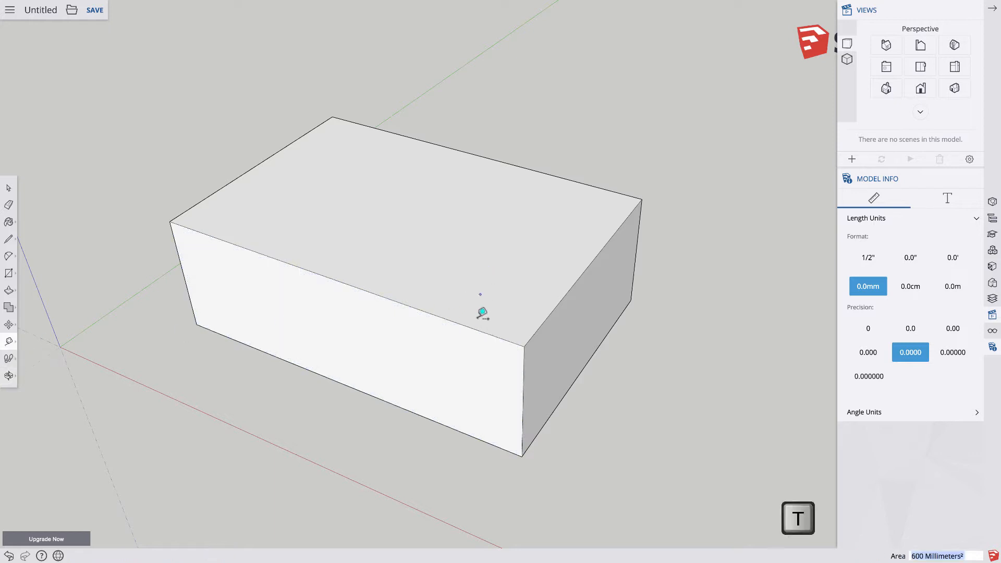
pyautogui.click(564, 296)
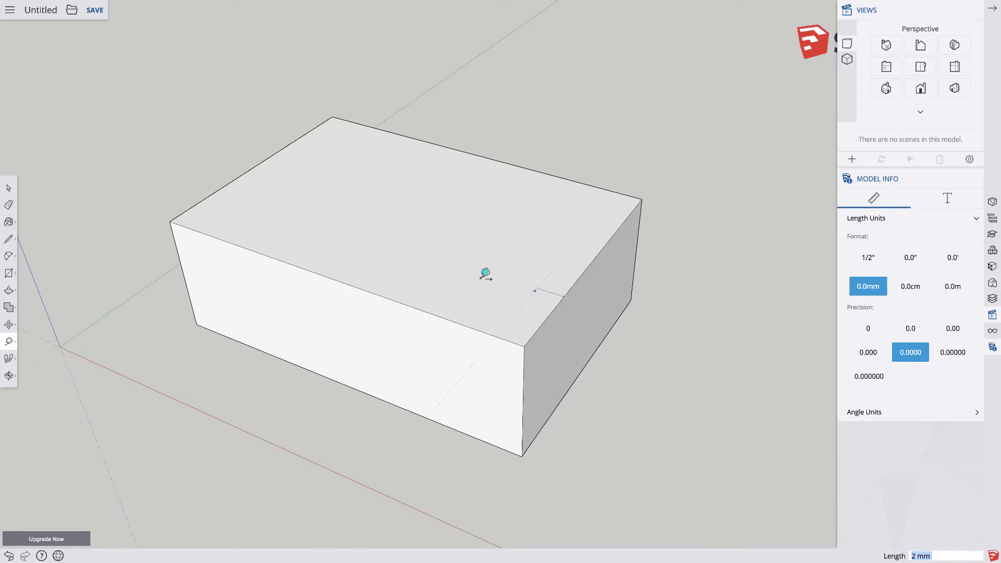
pyautogui.click(428, 257)
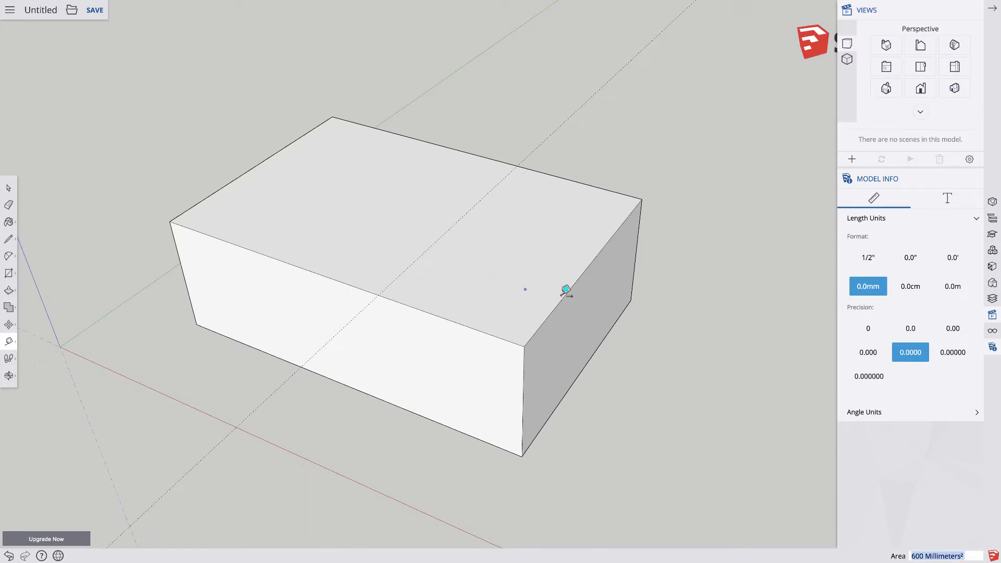
# - Place a guide line on the upper face 4.5 mm in from the block's long front edge
pyautogui.scroll(3, 568, 357)
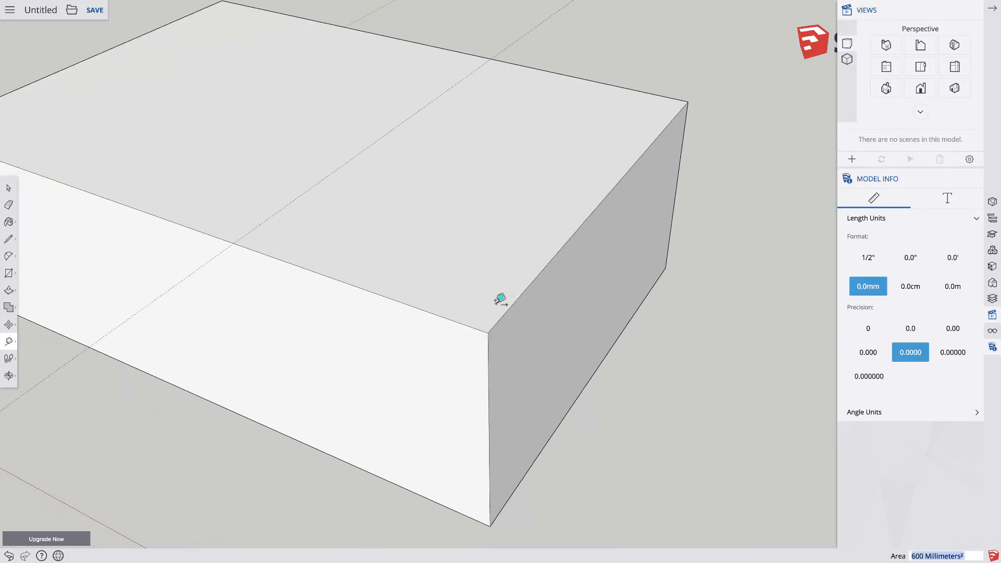
pyautogui.scroll(-3, 483, 307)
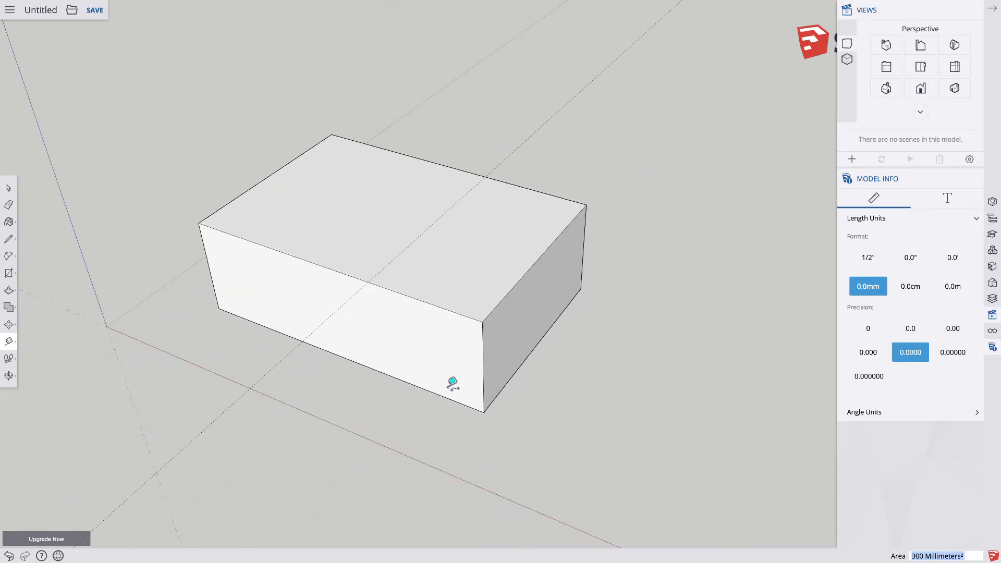
pyautogui.scroll(3, 453, 384)
pyautogui.scroll(-2, 471, 369)
pyautogui.scroll(-2, 472, 370)
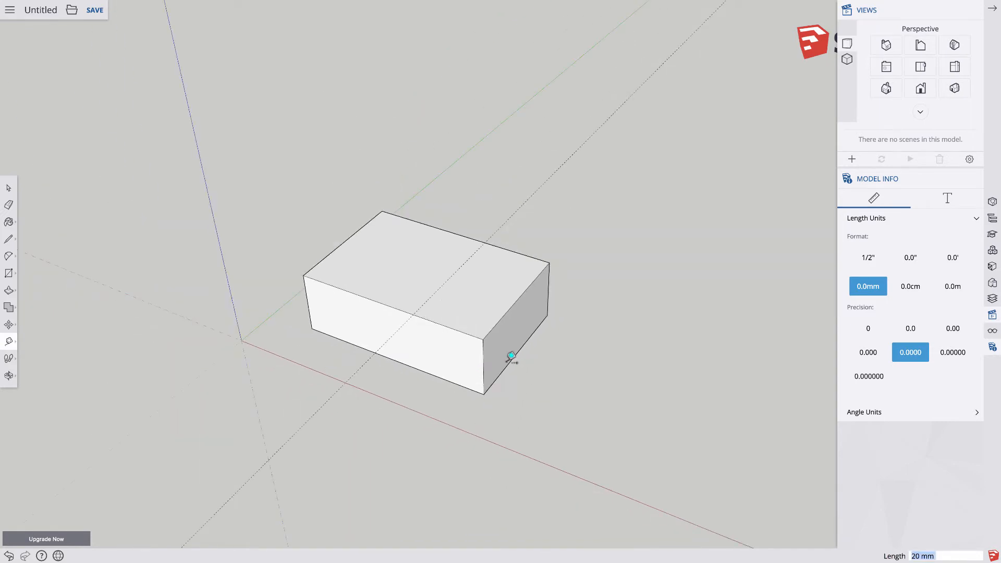
pyautogui.click(438, 323)
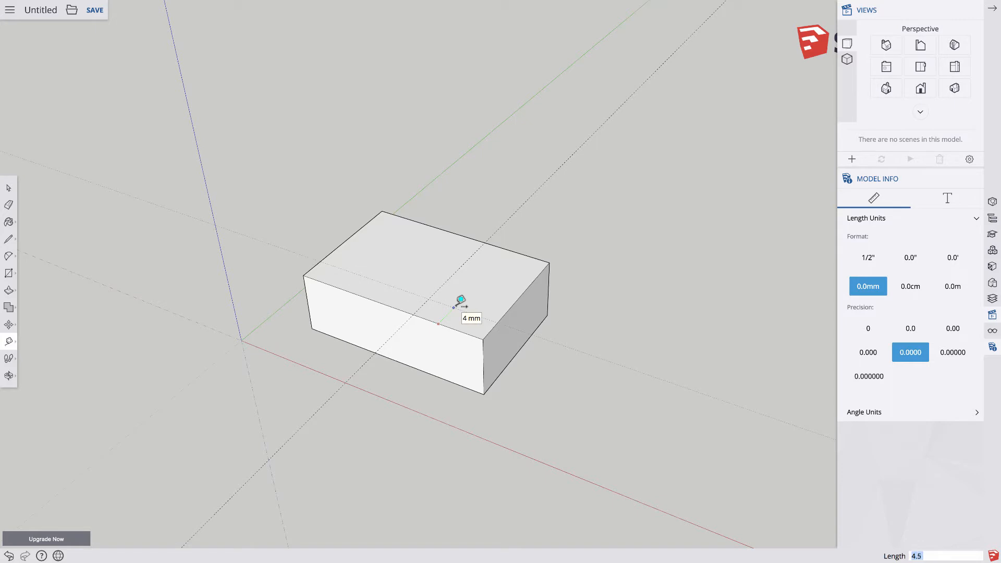
pyautogui.press('Return')
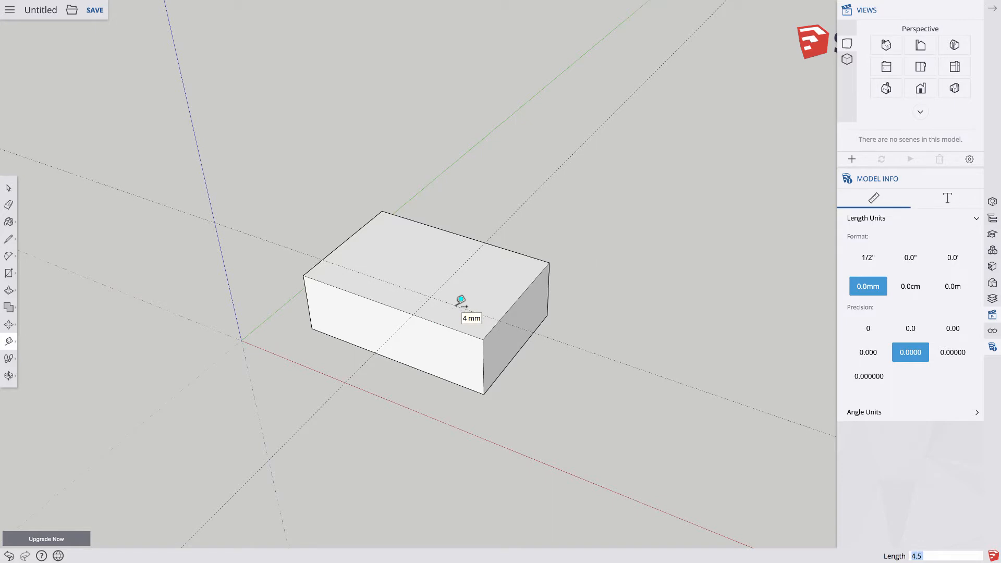
# - Place a guide on the upper face inset from the long back edge, and a vertical guide on the front face 5 mm from the slot-end edge
pyautogui.click(516, 244)
pyautogui.write('4')
pyautogui.click(482, 358)
pyautogui.write('5')
pyautogui.press('Return')
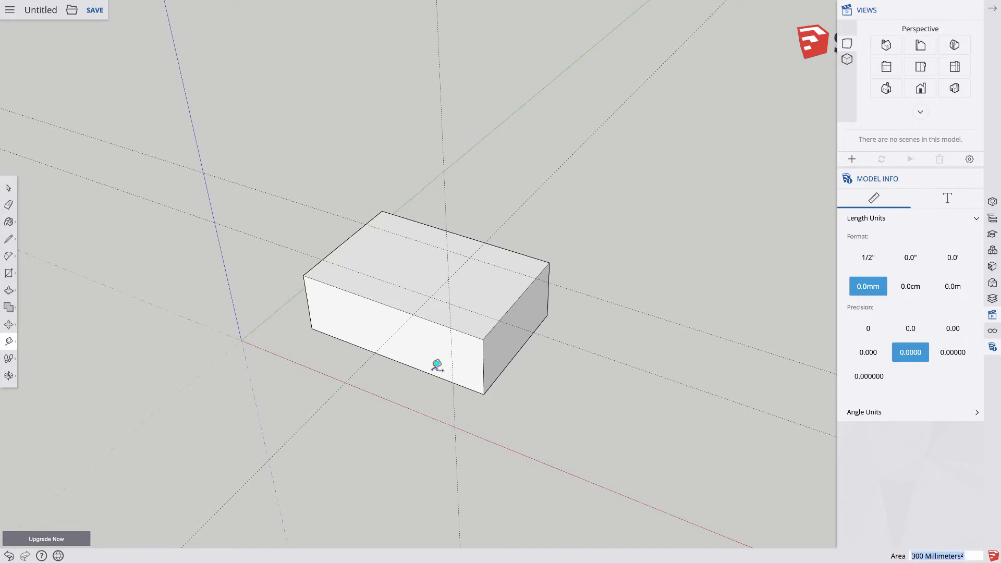
# - Place a horizontal guide line on the block's front face 5 mm above its lower edge
pyautogui.click(428, 373)
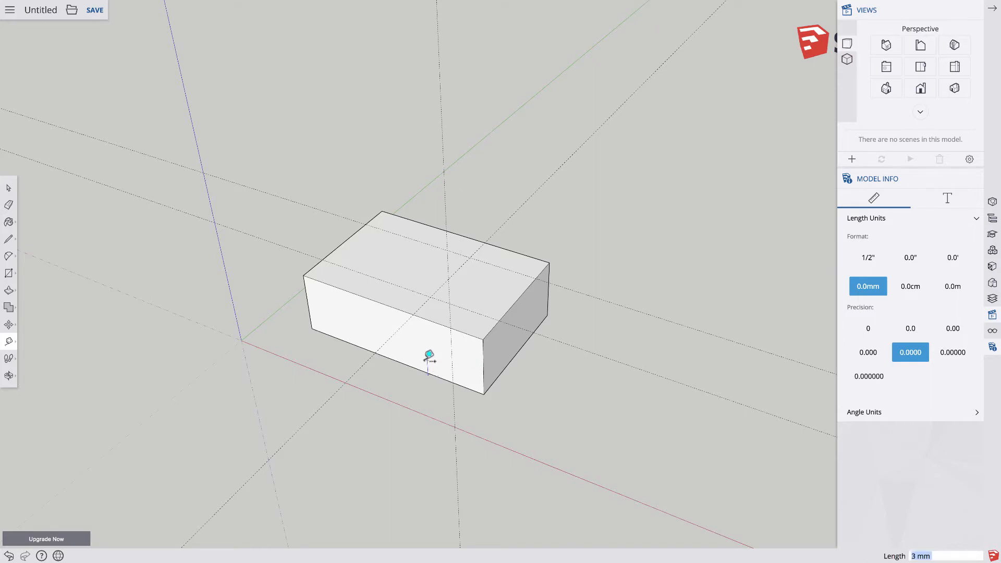
pyautogui.press('Escape')
pyautogui.click(441, 378)
pyautogui.write('5')
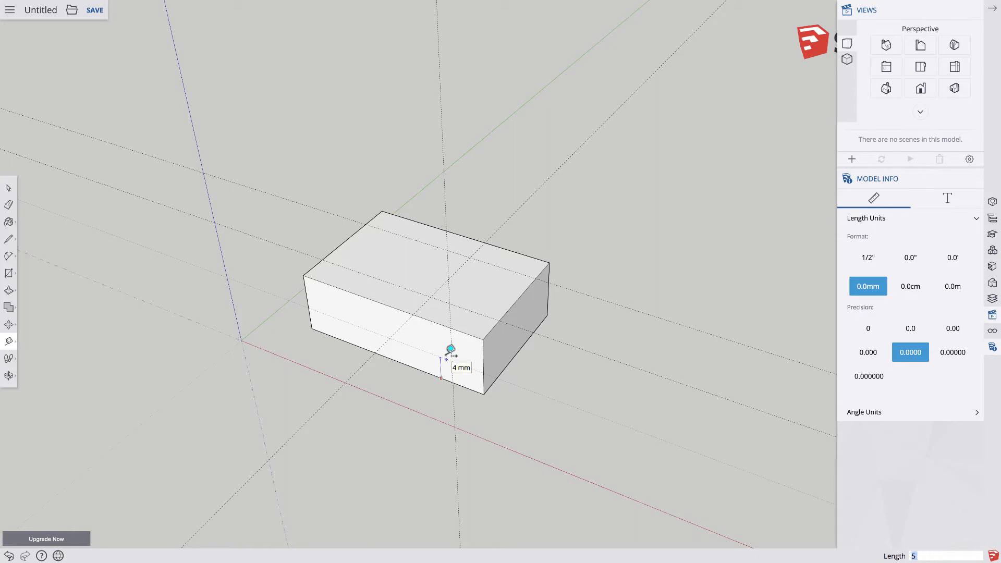
pyautogui.press('Return')
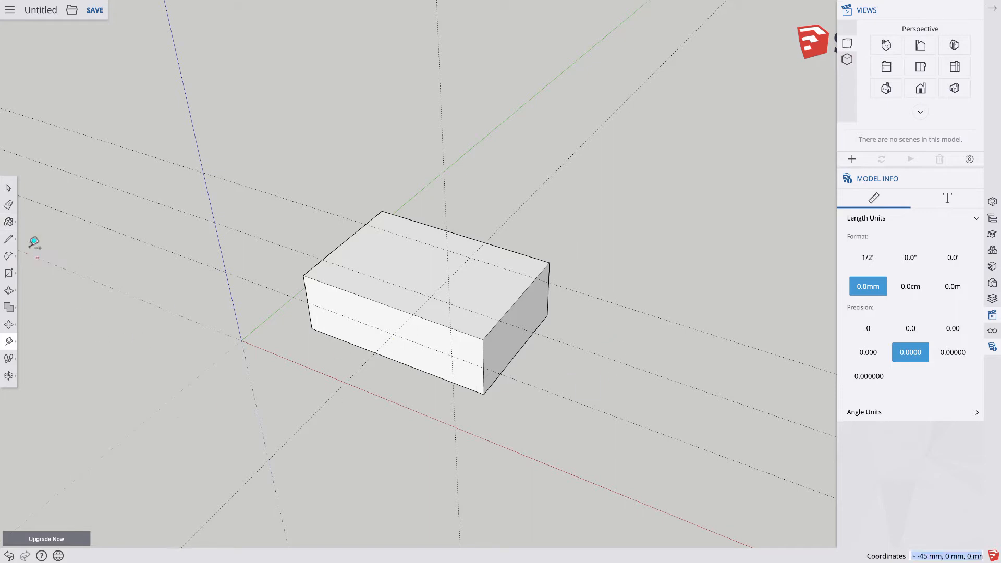
# - Draw a three-sided slot outline about 11 mm long on the upper face, following the guides and opening at the block's short end
pyautogui.click(8, 239)
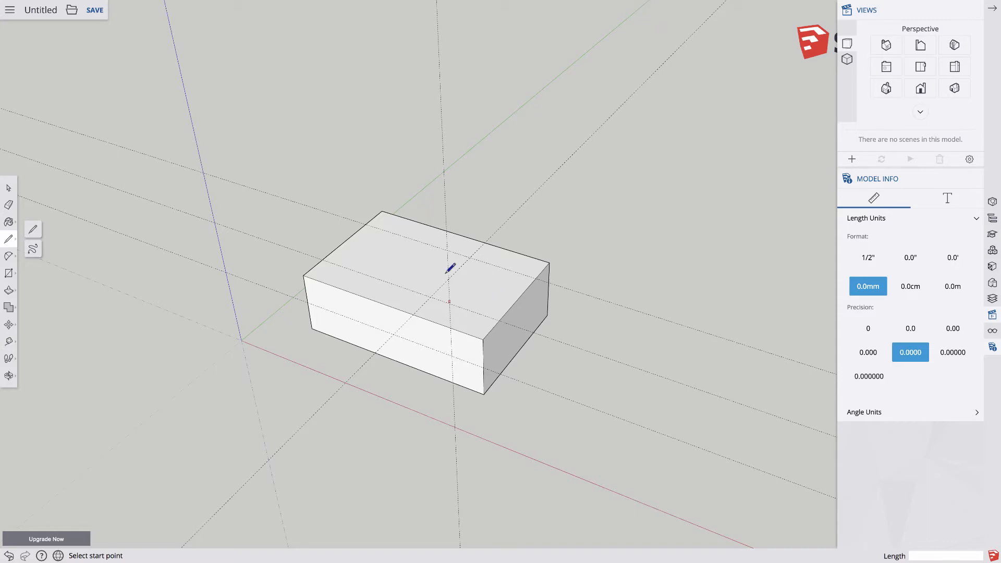
pyautogui.click(499, 320)
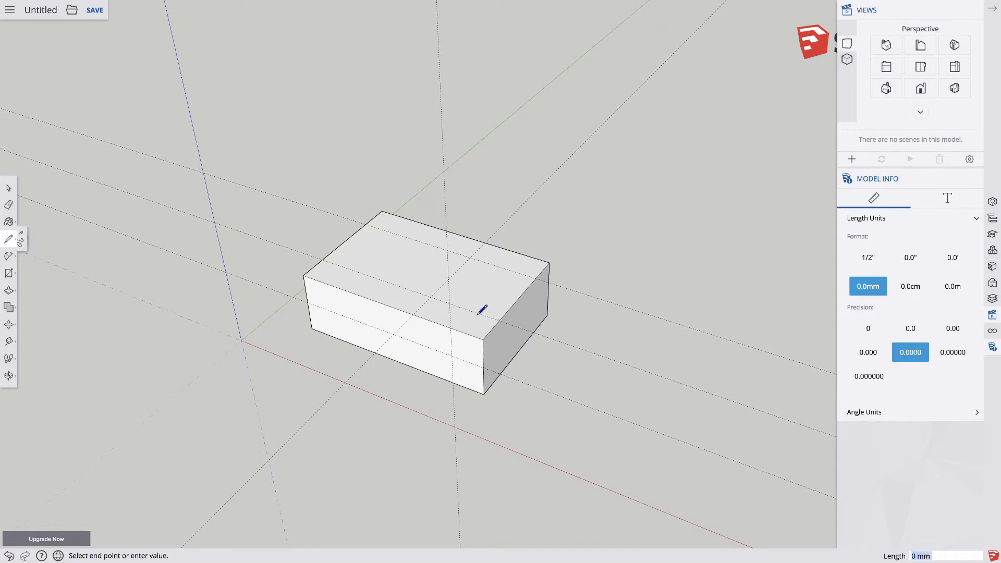
pyautogui.click(432, 297)
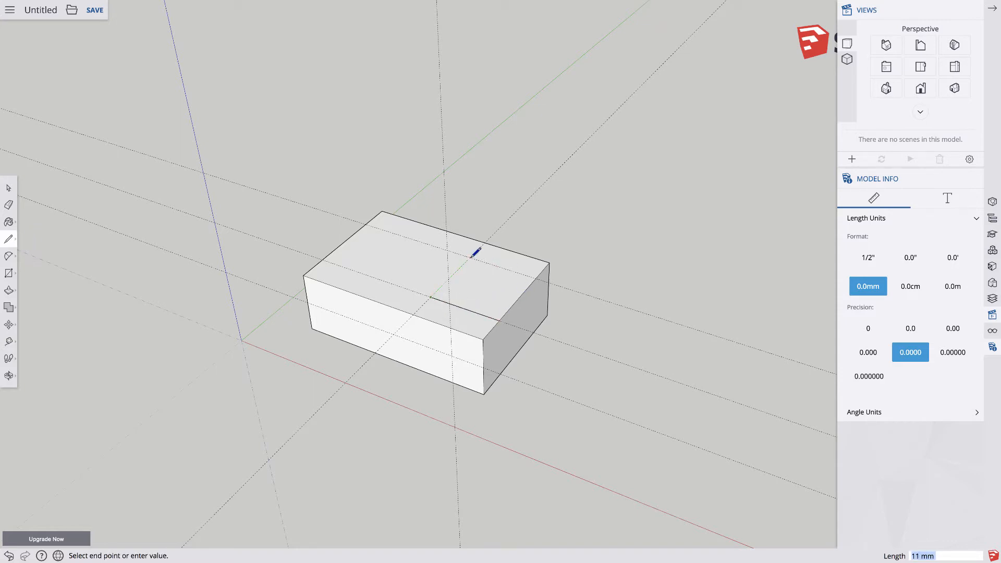
pyautogui.click(470, 258)
pyautogui.click(536, 278)
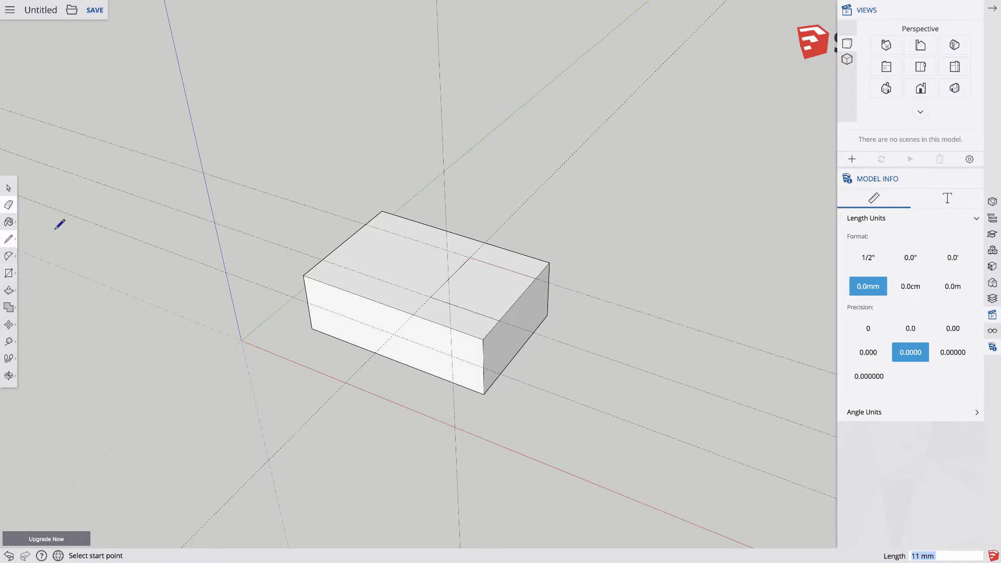
# - Push the outlined slot face down 10 mm through the block to leave two lugs
pyautogui.click(9, 290)
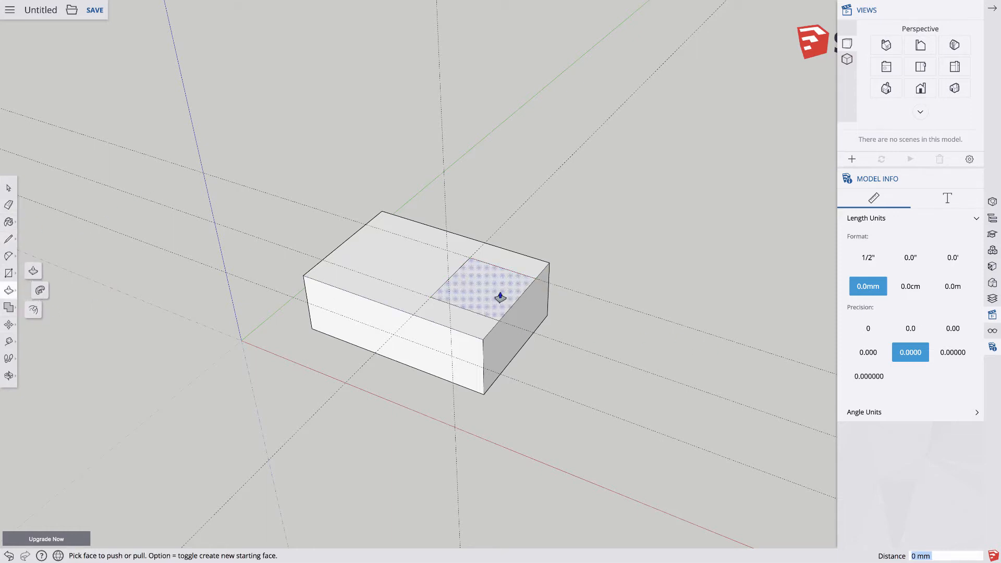
pyautogui.moveTo(500, 293); pyautogui.dragTo(515, 350)
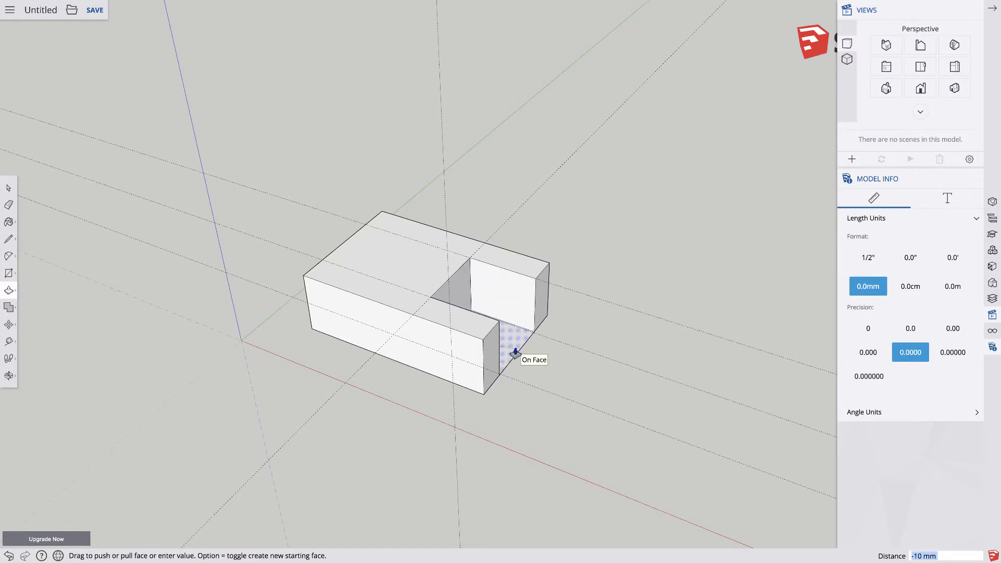
pyautogui.moveTo(515, 353); pyautogui.dragTo(515, 353)
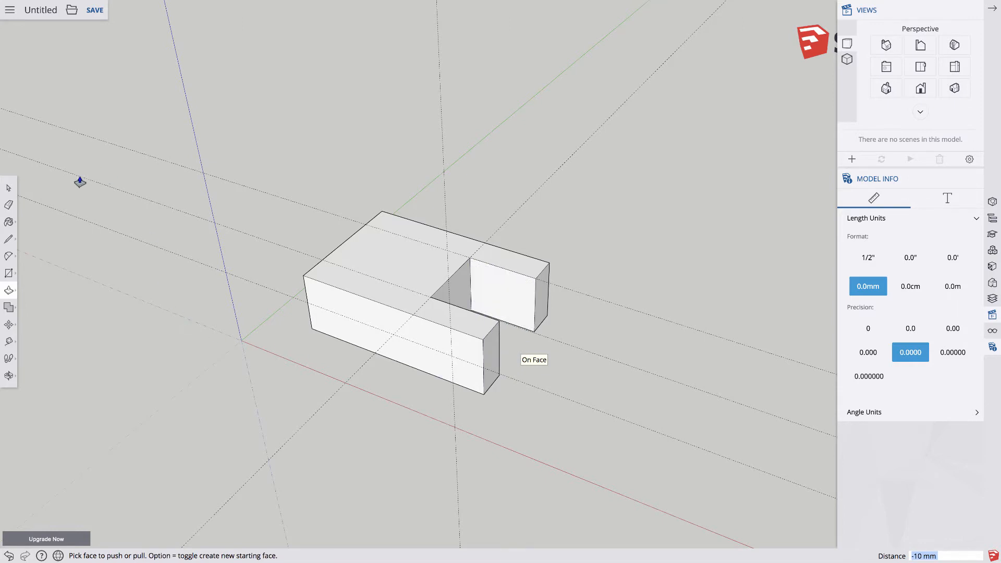
# - Draw a 3.5 mm radius circle on the front lug, centred where the front face guides cross
pyautogui.press('o')
pyautogui.moveTo(475, 443); pyautogui.dragTo(369, 307)
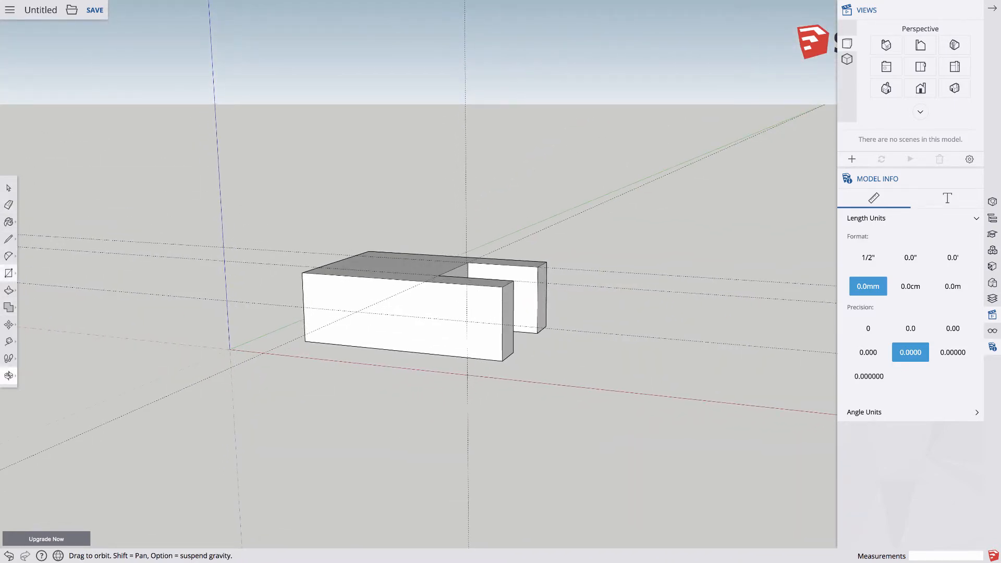
pyautogui.click(9, 272)
pyautogui.click(49, 272)
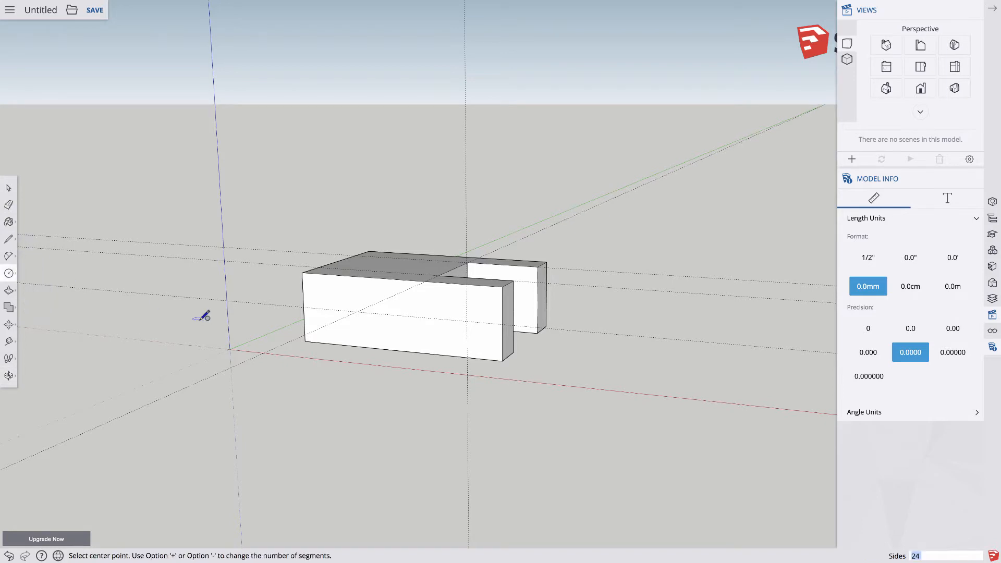
pyautogui.click(467, 321)
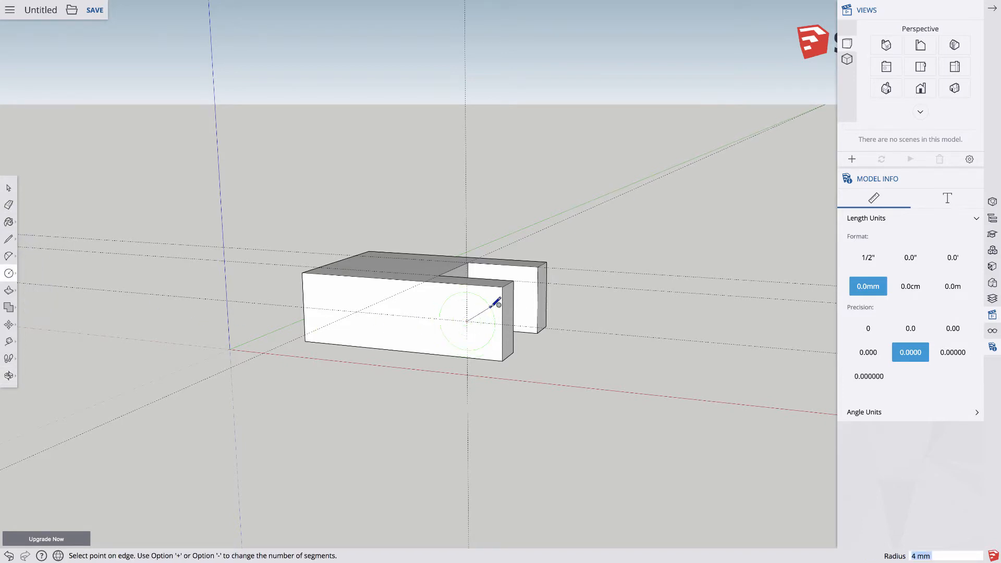
pyautogui.write('3.5')
pyautogui.press('Return')
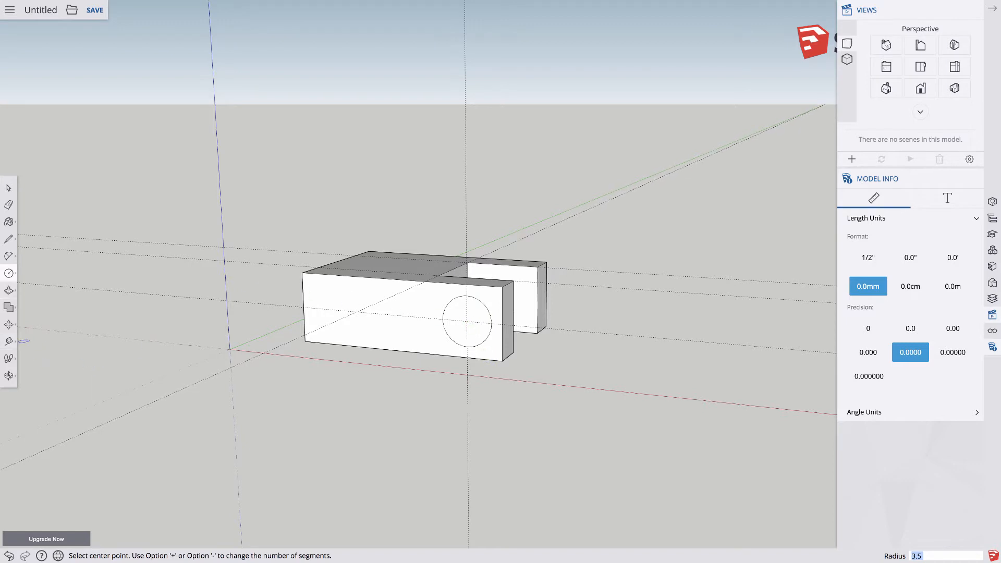
# - Offset the circle on the front lug outward by 1.5 mm
pyautogui.click(9, 290)
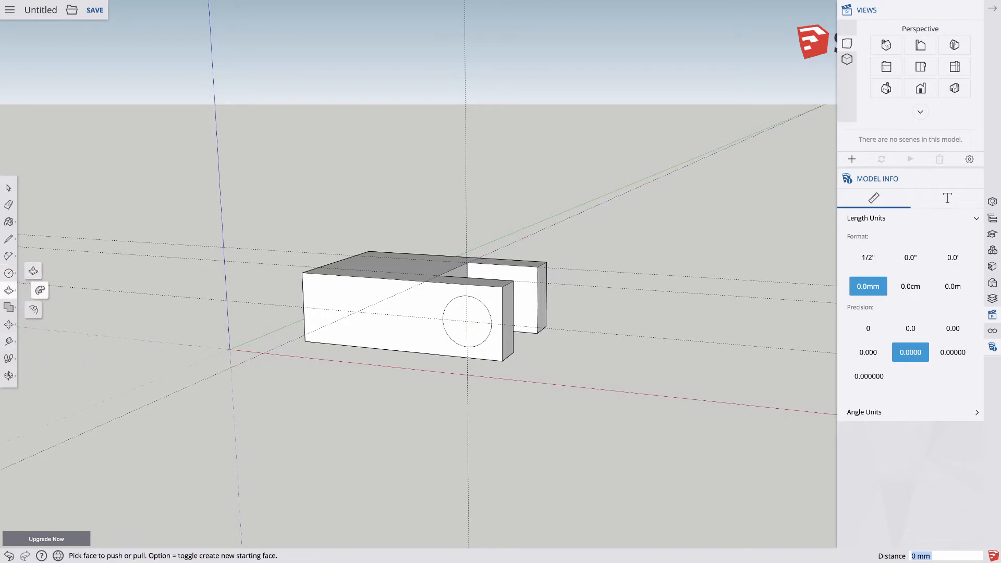
pyautogui.click(35, 310)
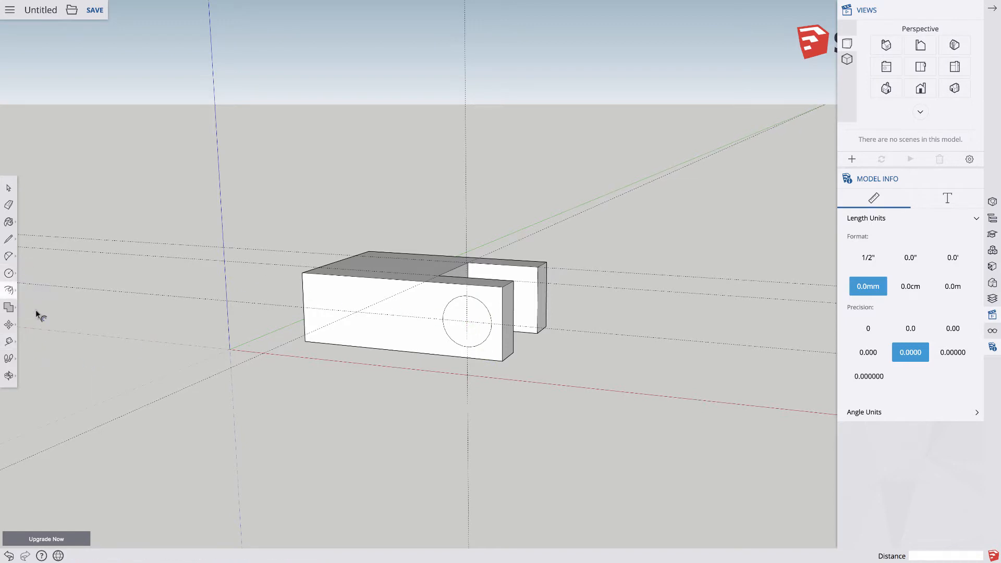
pyautogui.click(488, 340)
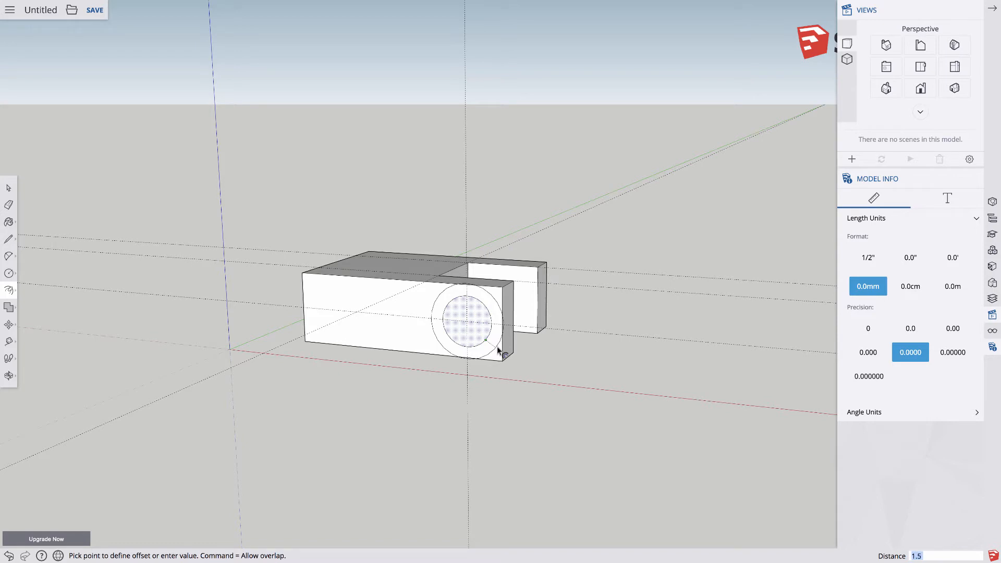
pyautogui.click(498, 351)
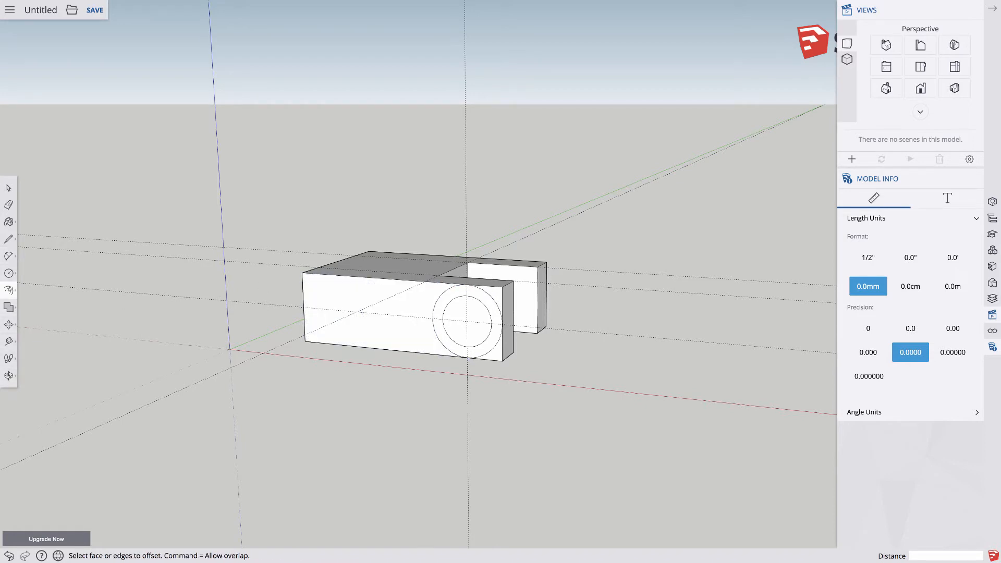
# - Push the upper and lower corner faces outside the outer circle through the front lug to round its end
pyautogui.moveTo(9, 289)
pyautogui.click(32, 267)
pyautogui.click(500, 295)
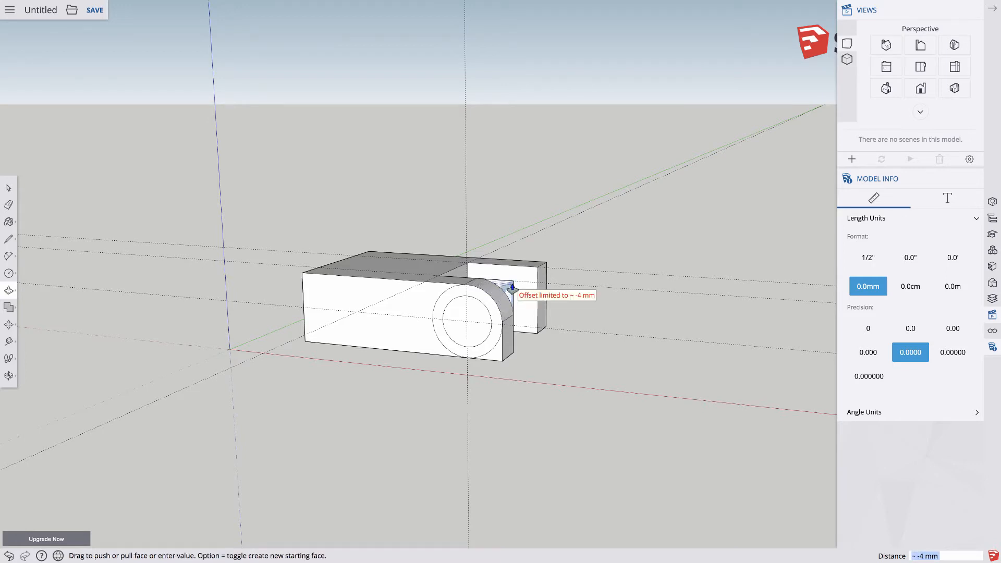
pyautogui.click(512, 287)
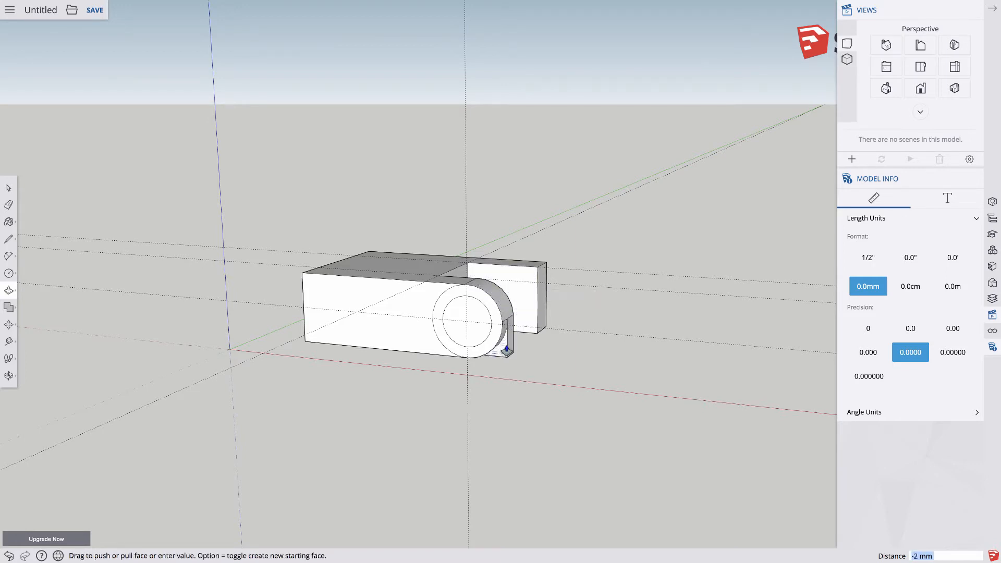
pyautogui.click(512, 346)
pyautogui.click(513, 347)
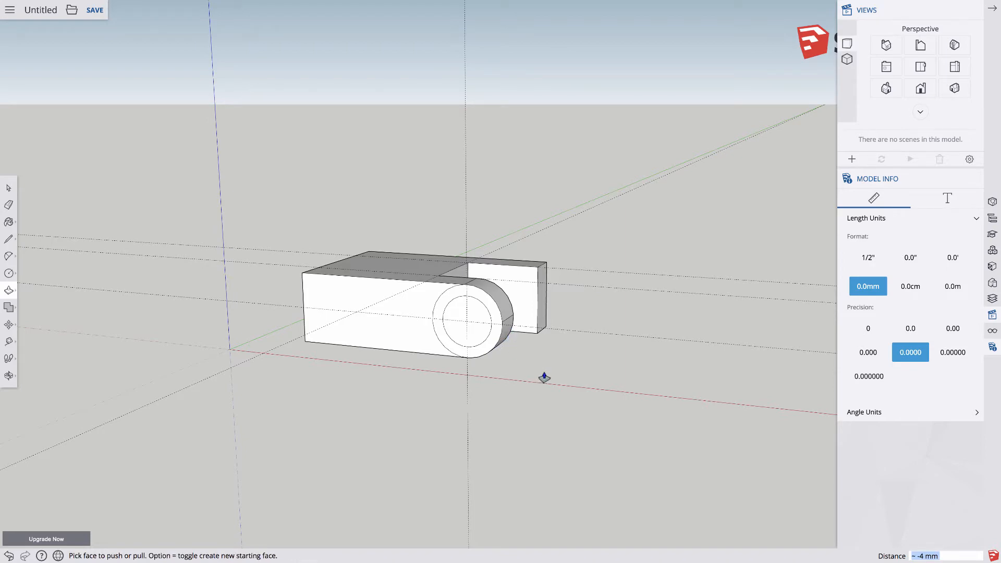
# - Push the inner circle face through the front lug to cut the pin hole
pyautogui.moveTo(579, 360); pyautogui.dragTo(453, 285, button='middle')
pyautogui.moveTo(480, 377); pyautogui.dragTo(467, 350, button='middle')
pyautogui.scroll(5, 472, 351)
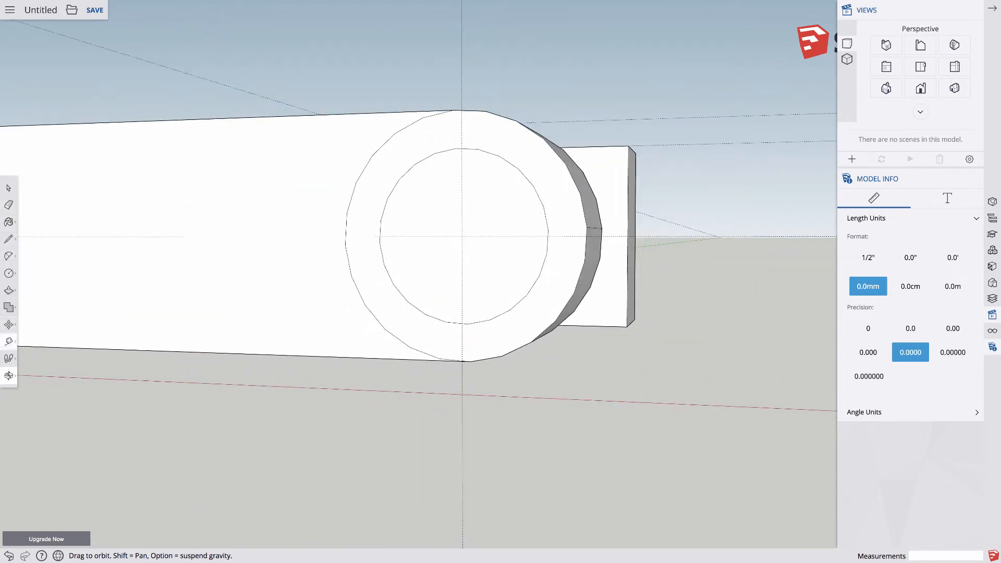
pyautogui.click(9, 290)
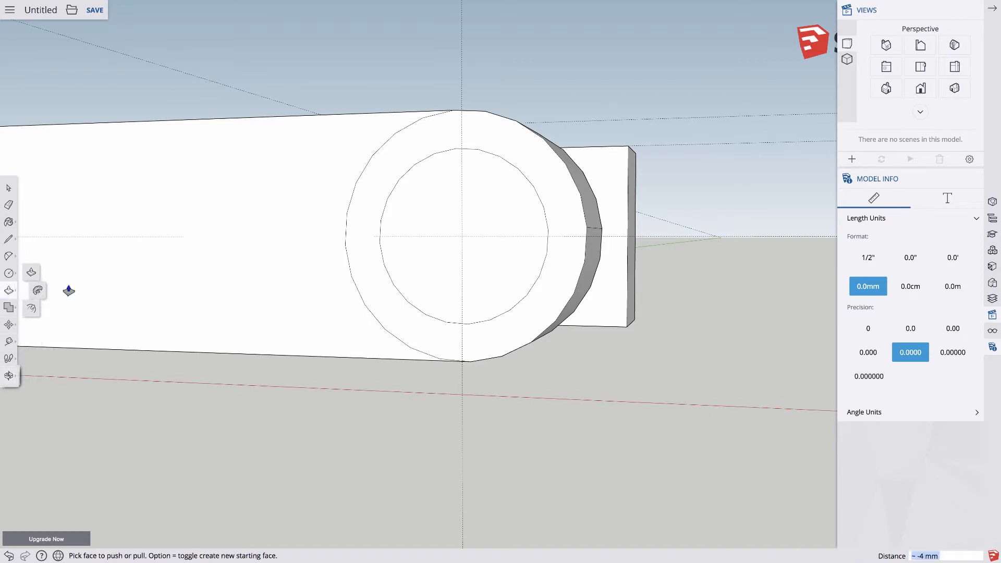
pyautogui.click(464, 250)
pyautogui.scroll(-1, 465, 250)
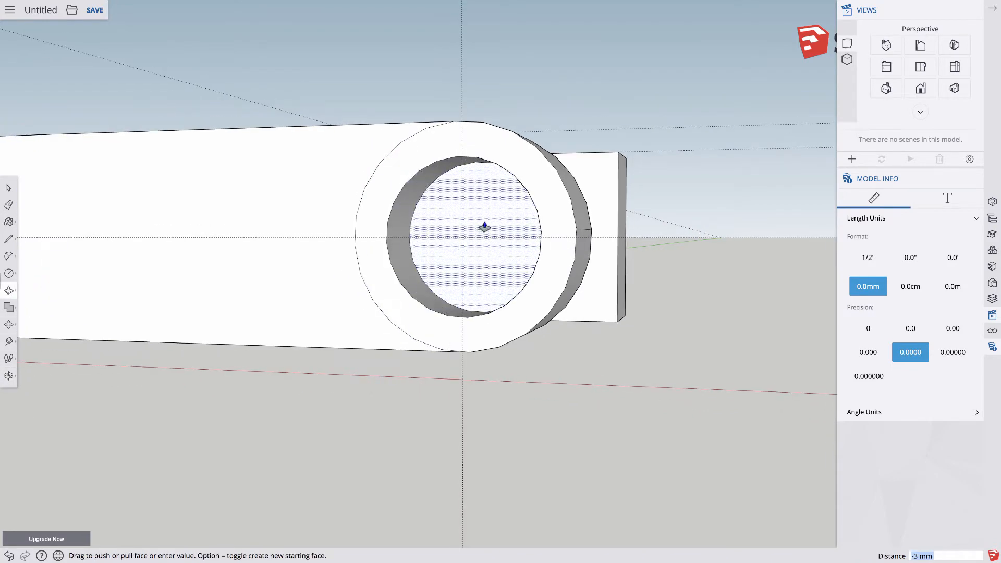
pyautogui.click(506, 193)
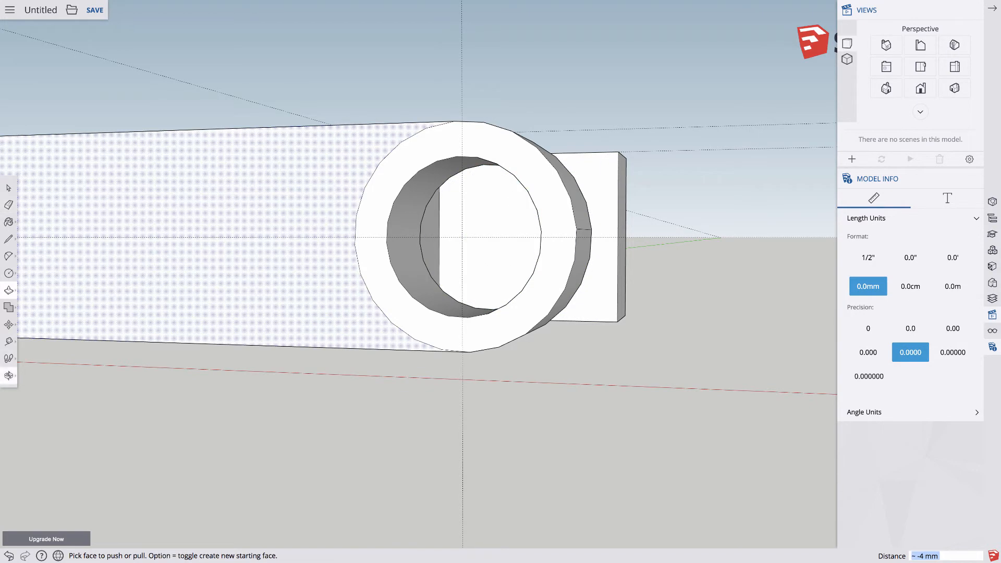
# - Place guides on the block's back face 5 mm in from the lug end's vertical edge and 5 mm below the upper edge
pyautogui.click(8, 375)
pyautogui.moveTo(662, 349); pyautogui.dragTo(711, 229)
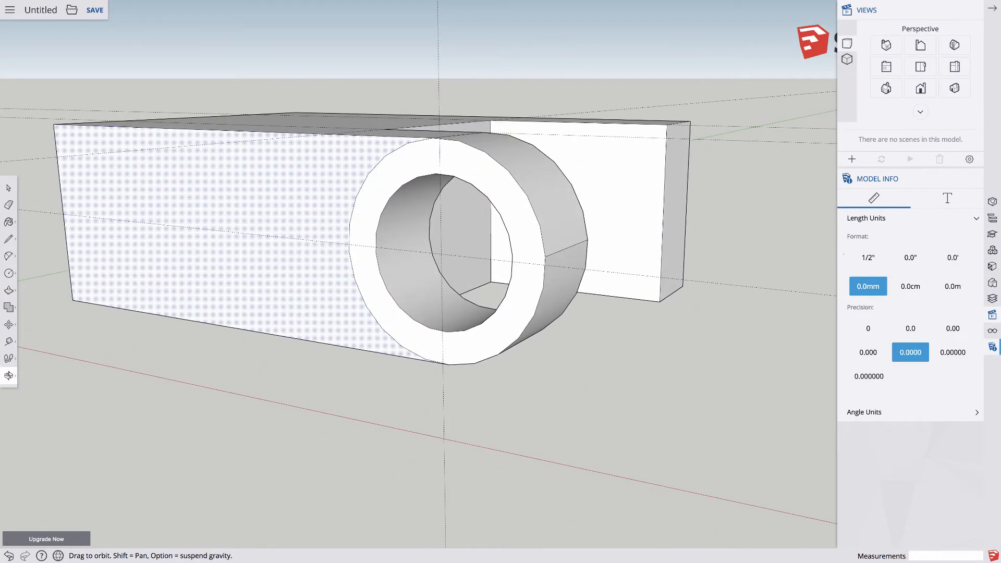
pyautogui.moveTo(766, 251); pyautogui.dragTo(675, 306)
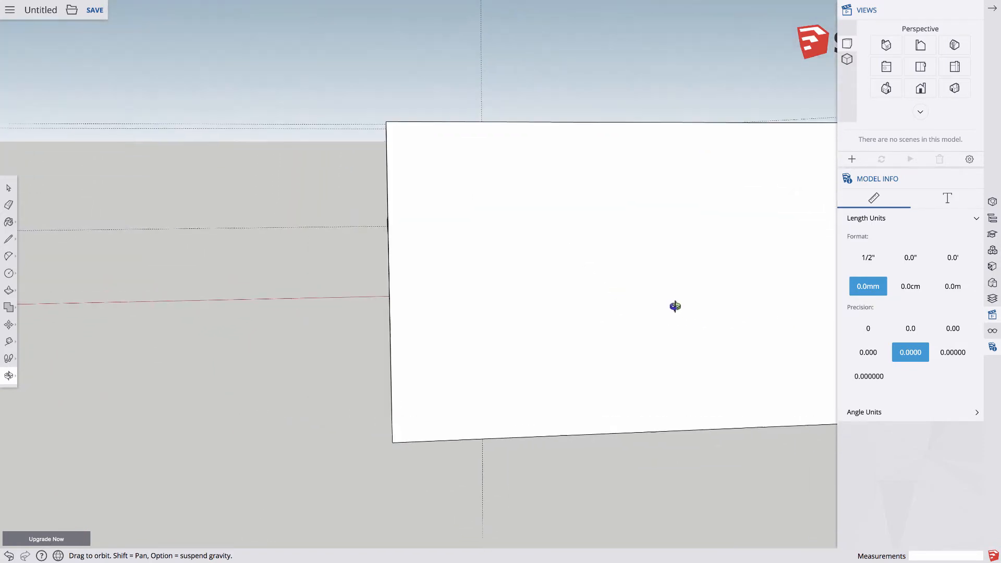
pyautogui.press('t')
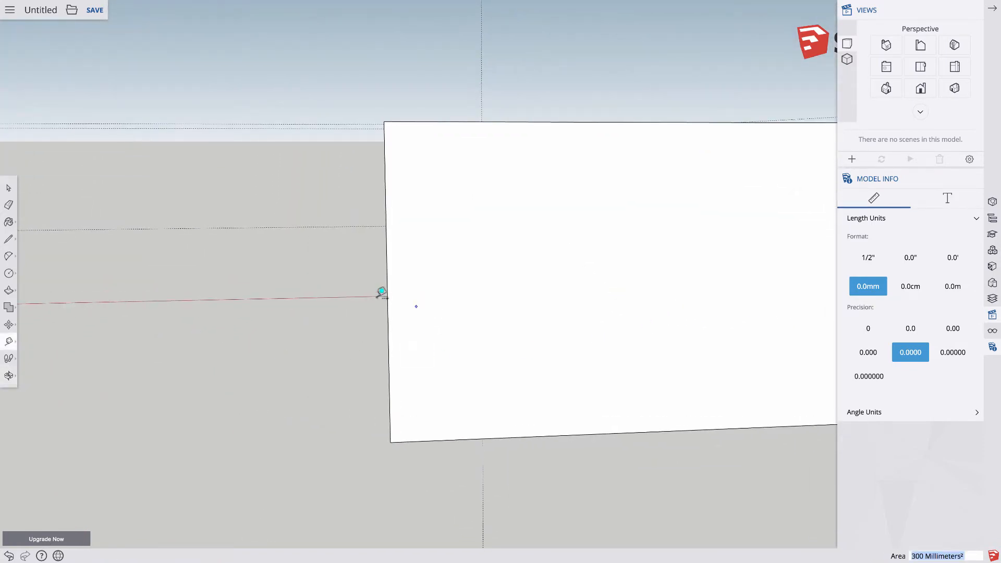
pyautogui.click(388, 285)
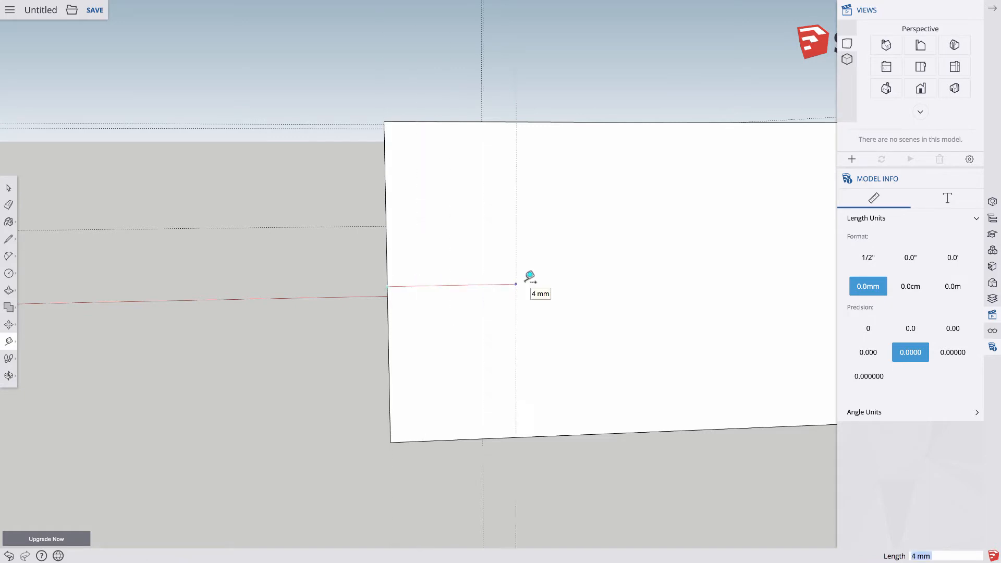
pyautogui.write('5')
pyautogui.press('Return')
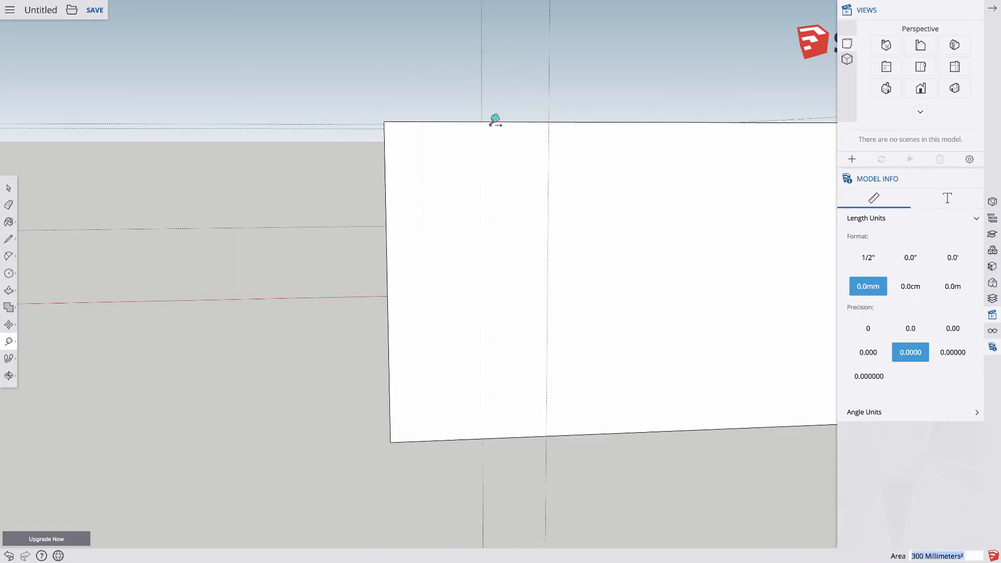
pyautogui.click(491, 122)
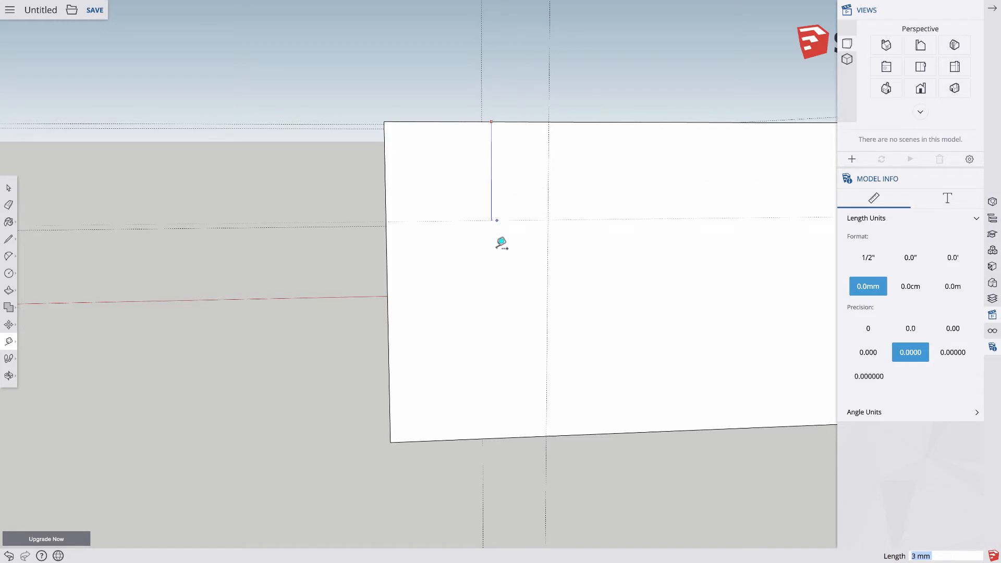
pyautogui.write('5')
pyautogui.press('Return')
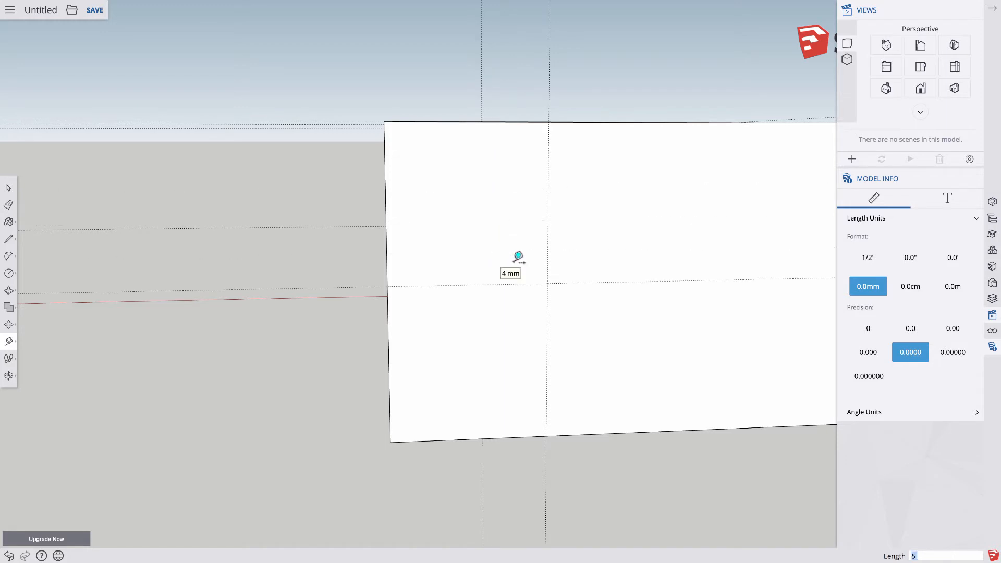
# - Draw a circle on the block's back face, centred where the two guides cross near the lug end
pyautogui.press('c')
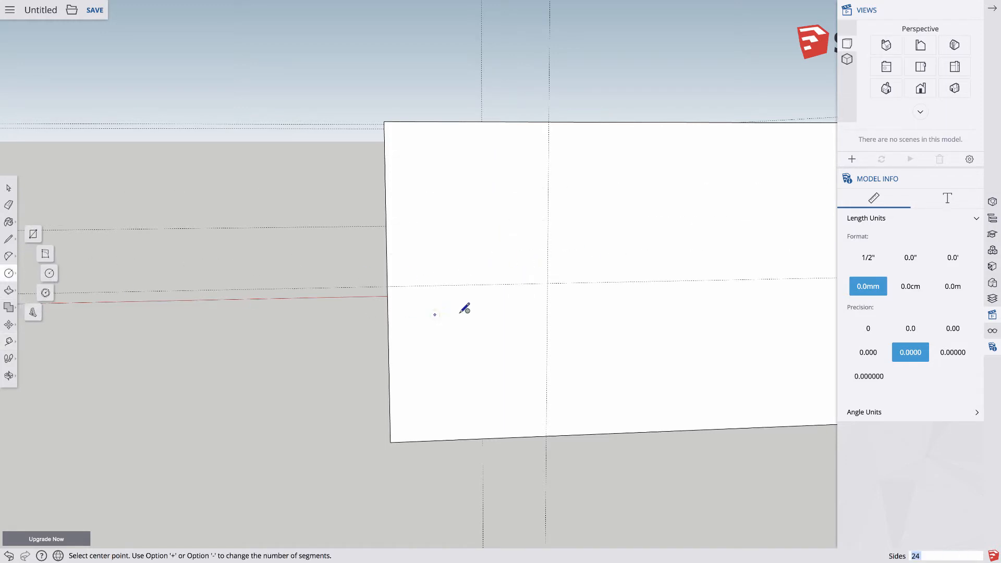
pyautogui.click(547, 283)
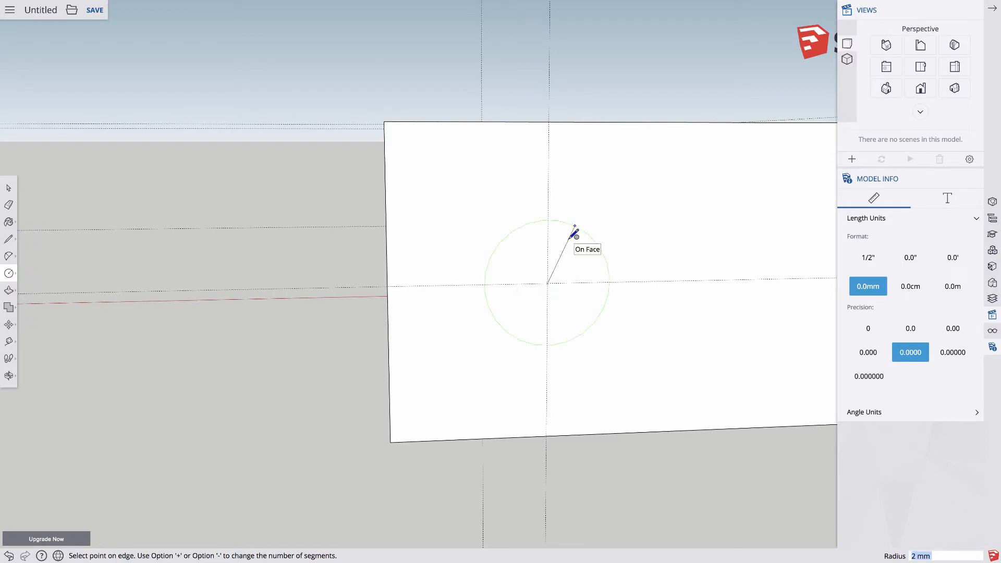
pyautogui.press('Return')
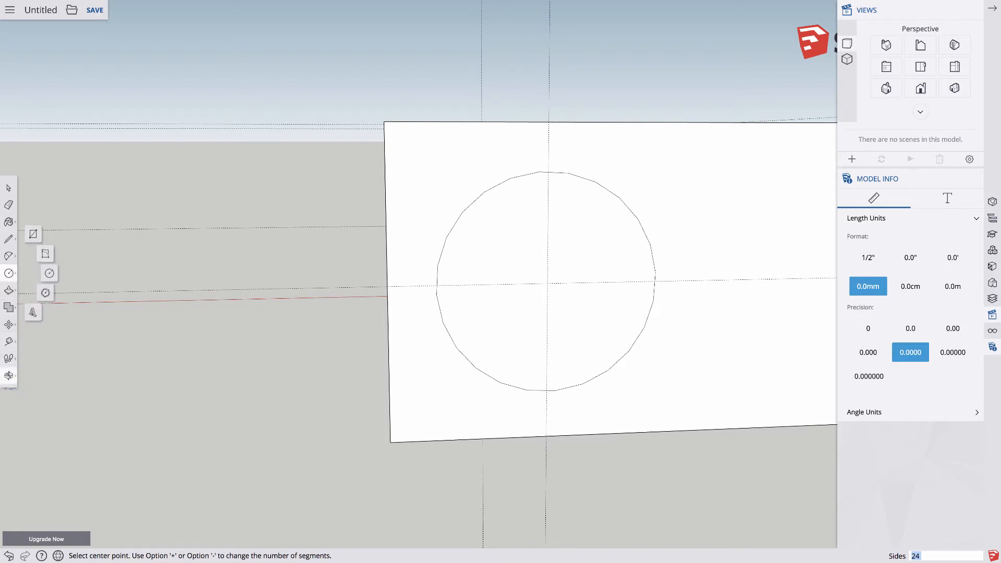
# - Offset the circle on the back lug outward by 1.5 mm
pyautogui.click(9, 290)
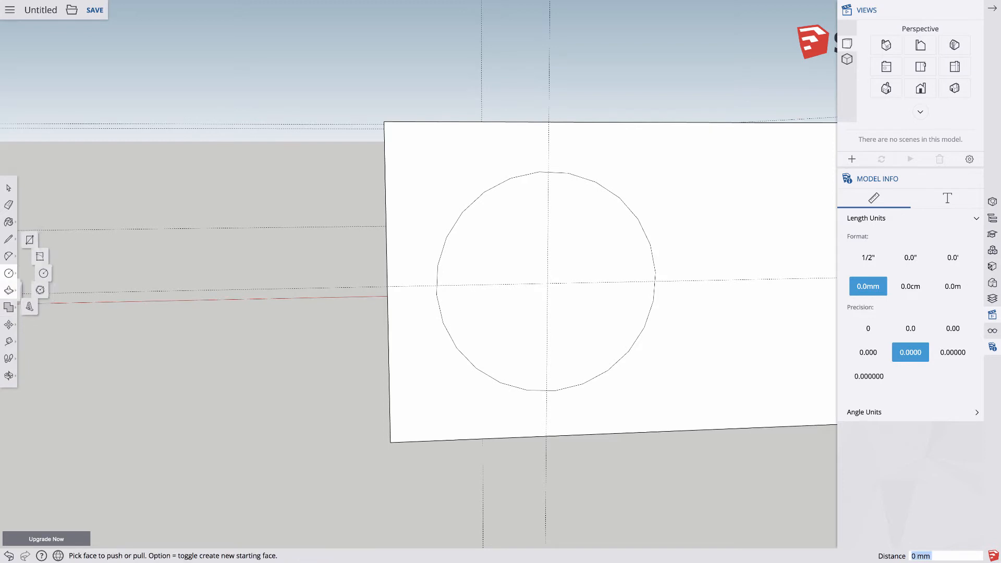
pyautogui.click(29, 307)
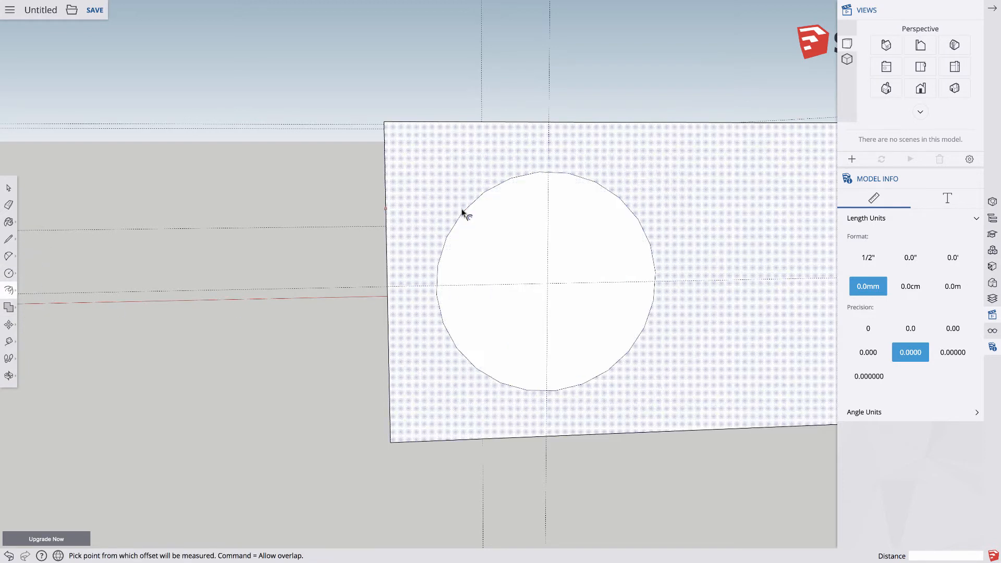
pyautogui.click(464, 214)
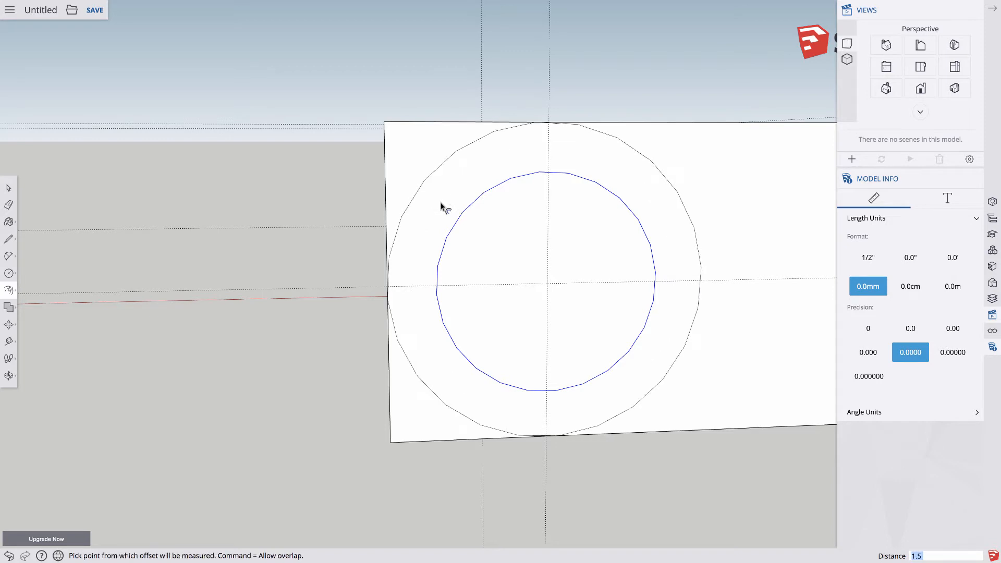
pyautogui.click(293, 215)
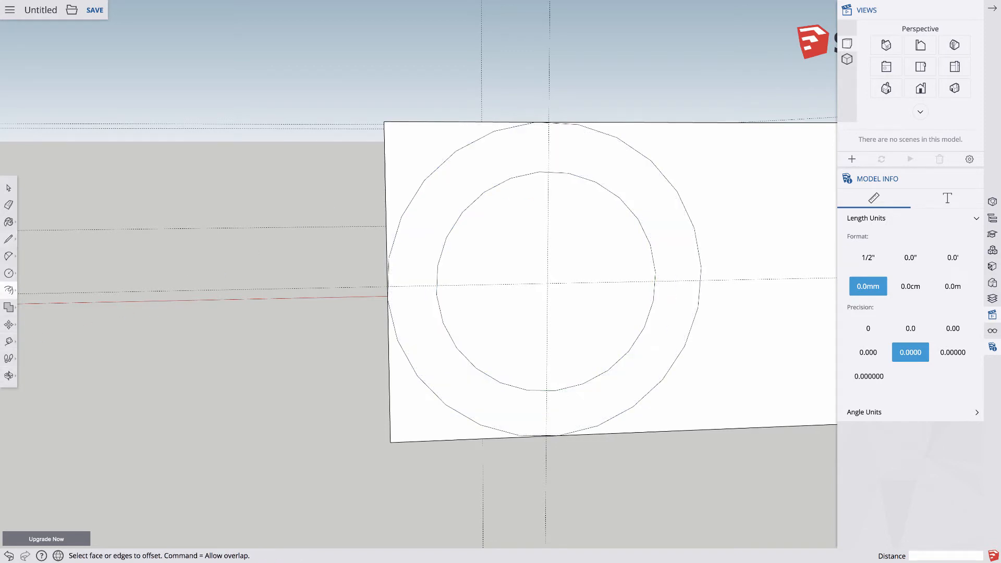
# - Push the two corner faces outside the outer circle and the inner circle face through the back lug, rounding its end and cutting the pin hole
pyautogui.click(9, 290)
pyautogui.click(34, 271)
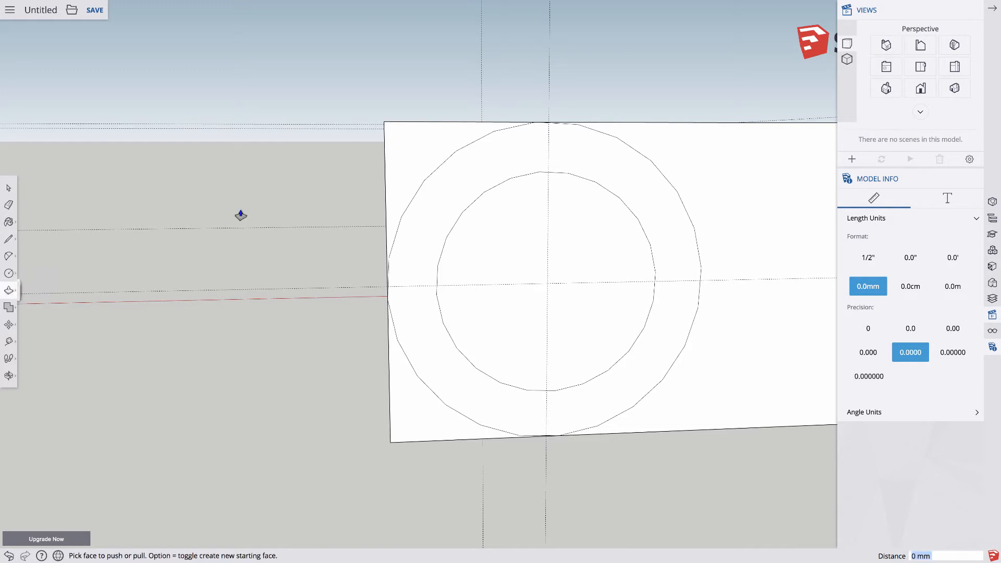
pyautogui.click(418, 146)
pyautogui.click(397, 138)
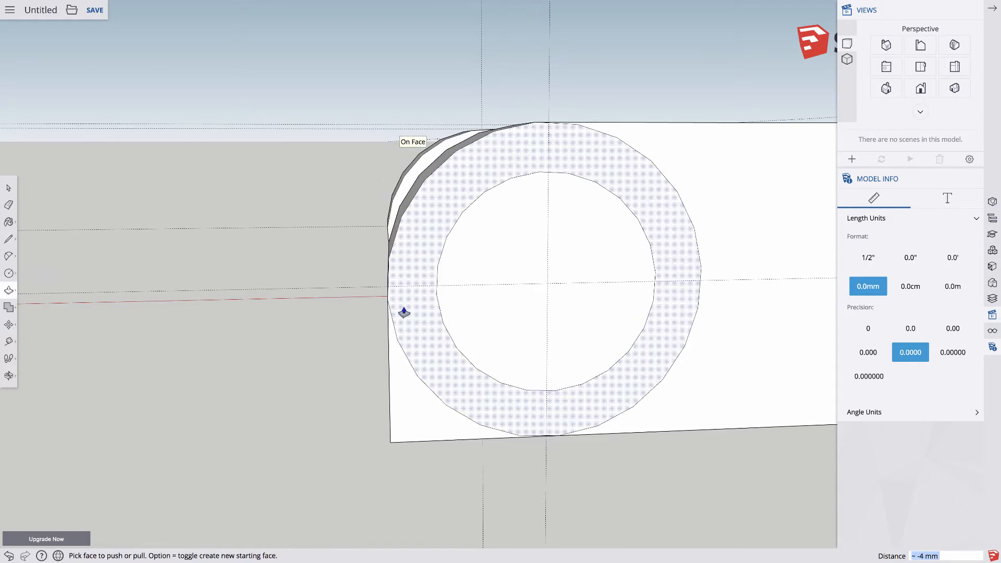
pyautogui.click(403, 421)
pyautogui.click(391, 374)
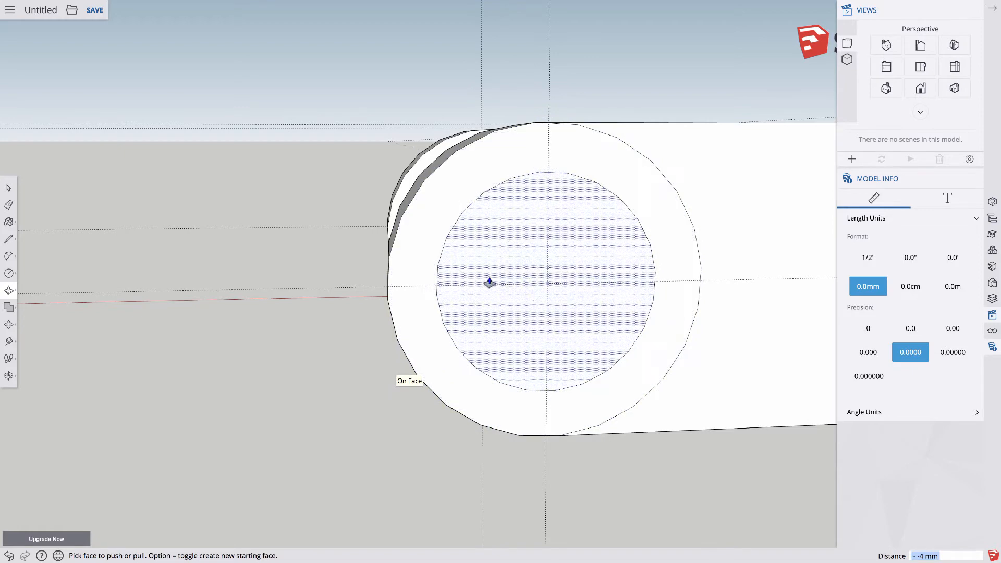
pyautogui.click(533, 306)
pyautogui.click(495, 254)
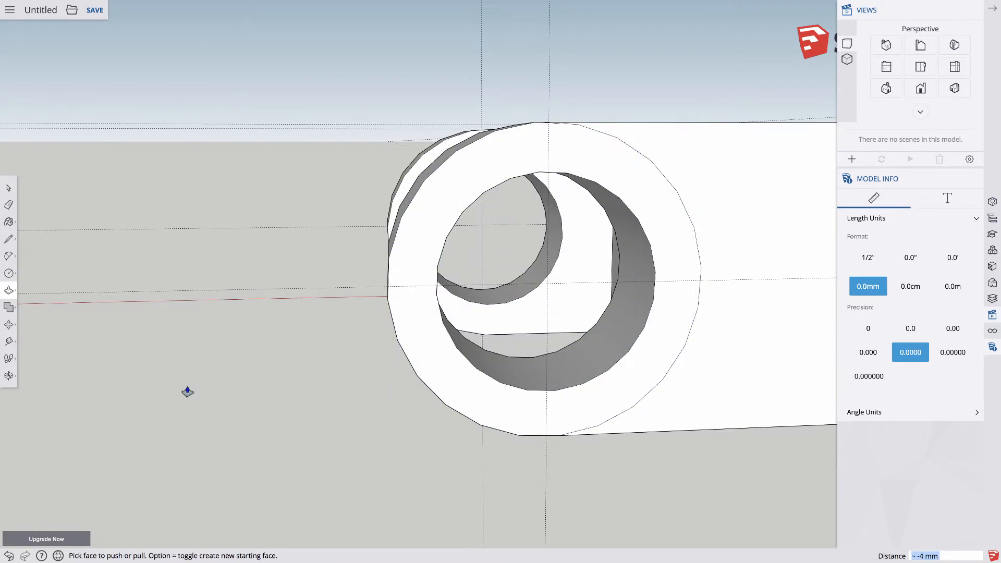
# - Erase all the construction guides around the slotted hinge block
pyautogui.press('o')
pyautogui.moveTo(192, 368); pyautogui.dragTo(343, 458)
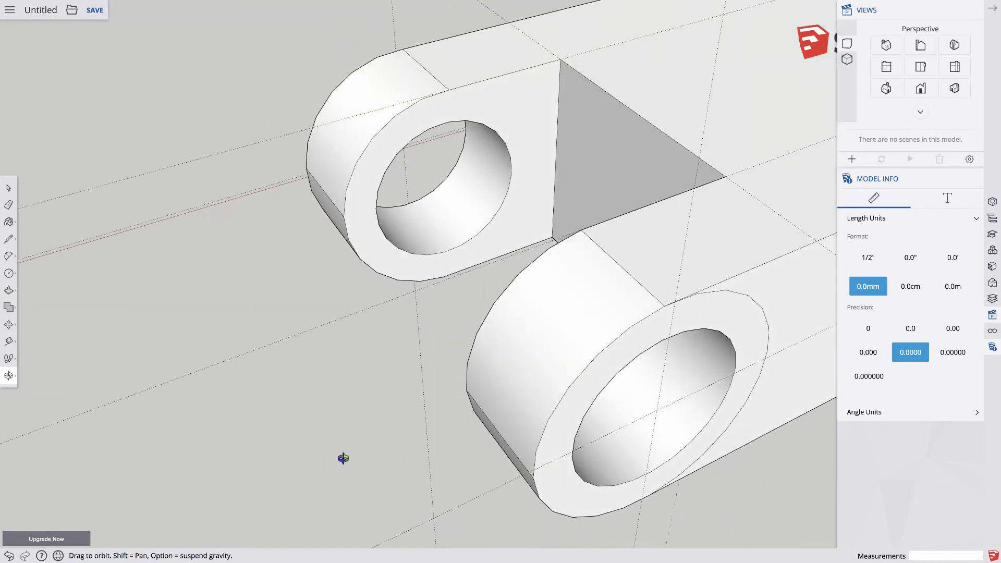
pyautogui.scroll(-5, 343, 458)
pyautogui.moveTo(515, 495); pyautogui.dragTo(528, 403)
pyautogui.click(8, 205)
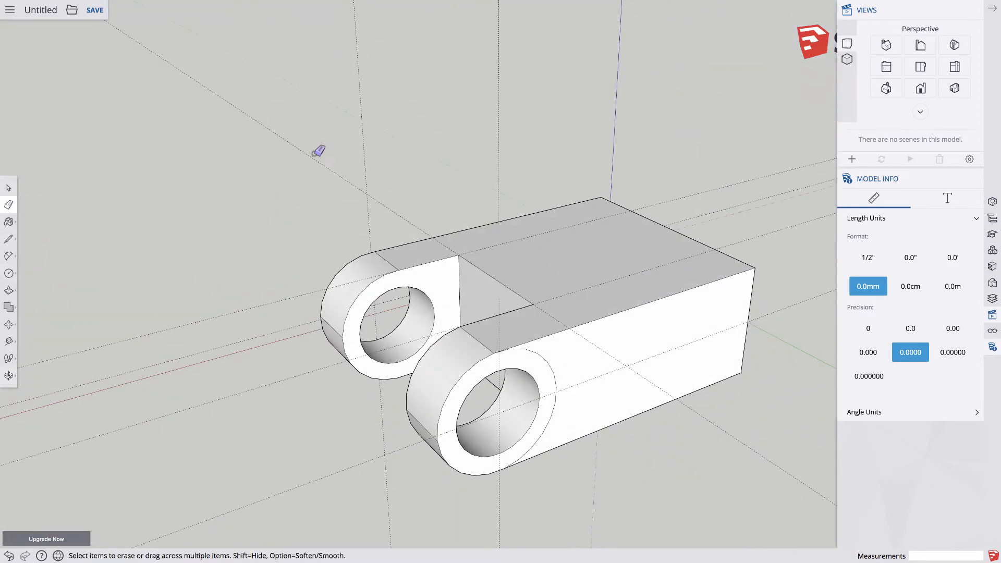
pyautogui.click(385, 207)
pyautogui.click(367, 204)
pyautogui.click(499, 205)
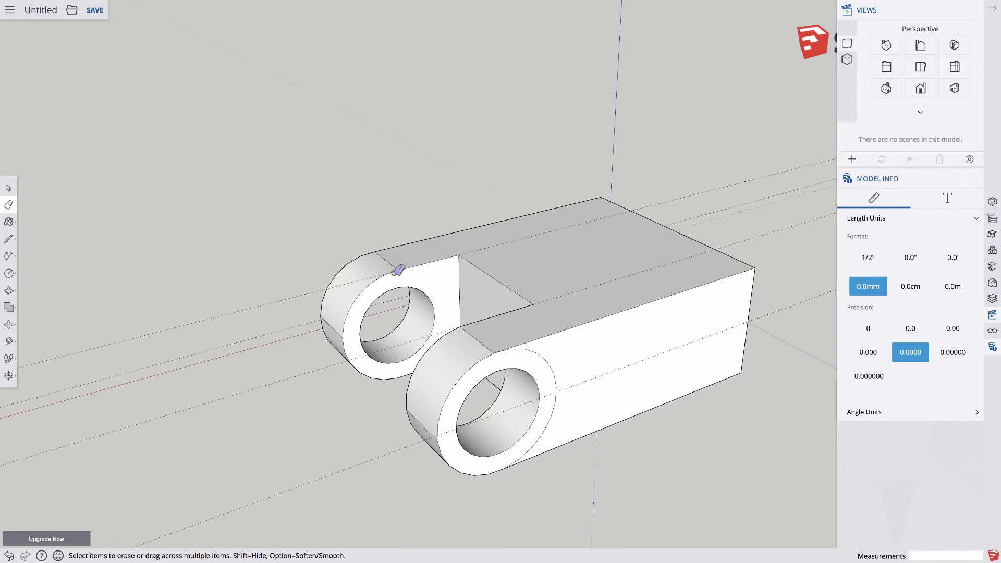
pyautogui.click(313, 371)
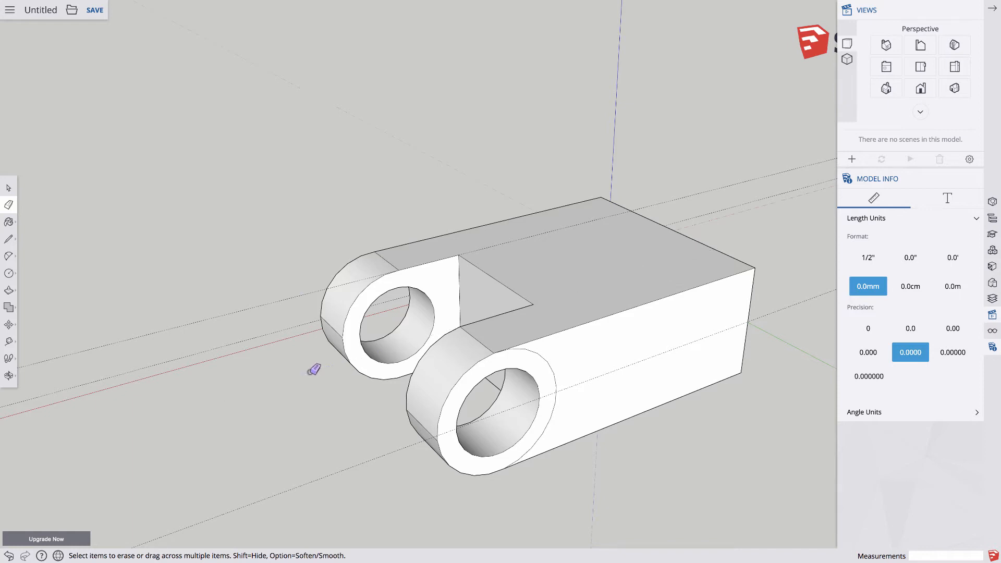
pyautogui.click(277, 302)
pyautogui.click(374, 459)
pyautogui.click(702, 215)
# - Make the entire hinge block a component named Hinge1
pyautogui.click(9, 188)
pyautogui.moveTo(202, 138); pyautogui.dragTo(799, 521)
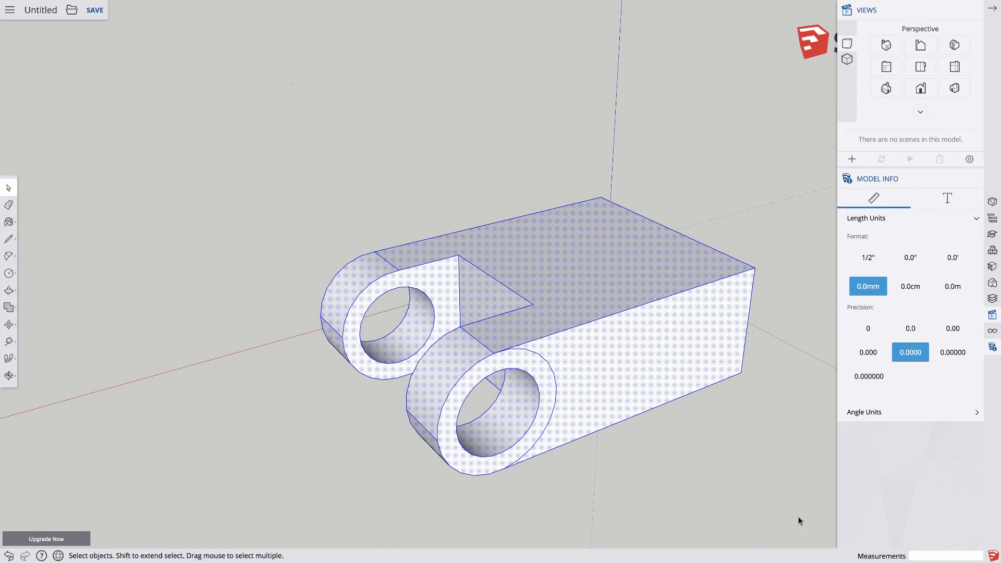
pyautogui.rightClick(613, 344)
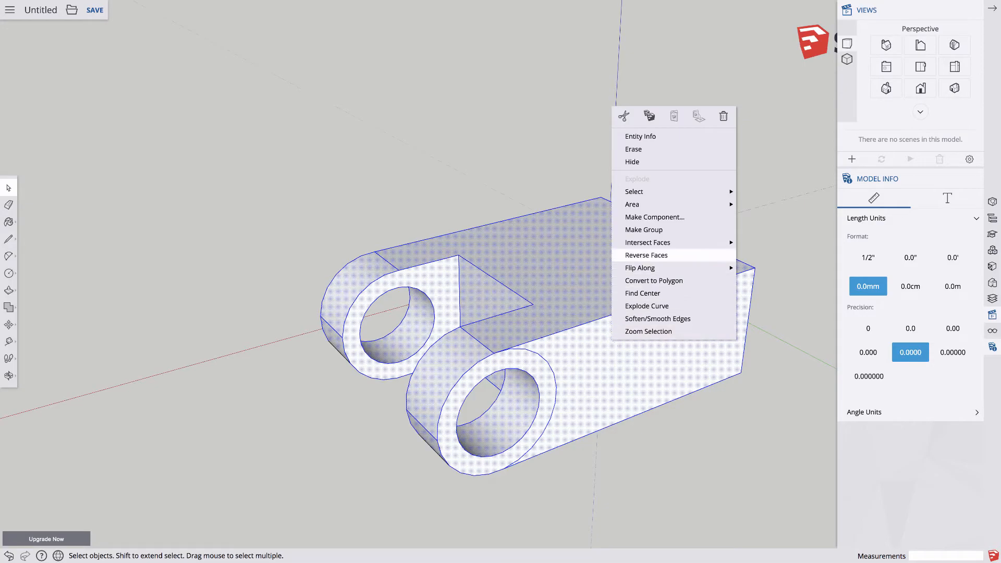
pyautogui.click(636, 215)
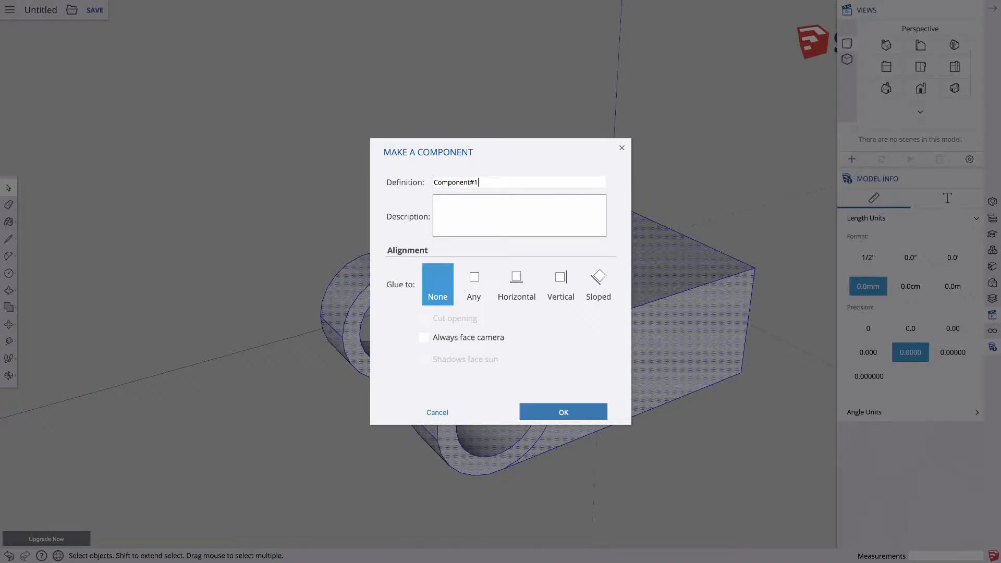
pyautogui.hotkey('ctrl', 'a')
pyautogui.write('Hinge')
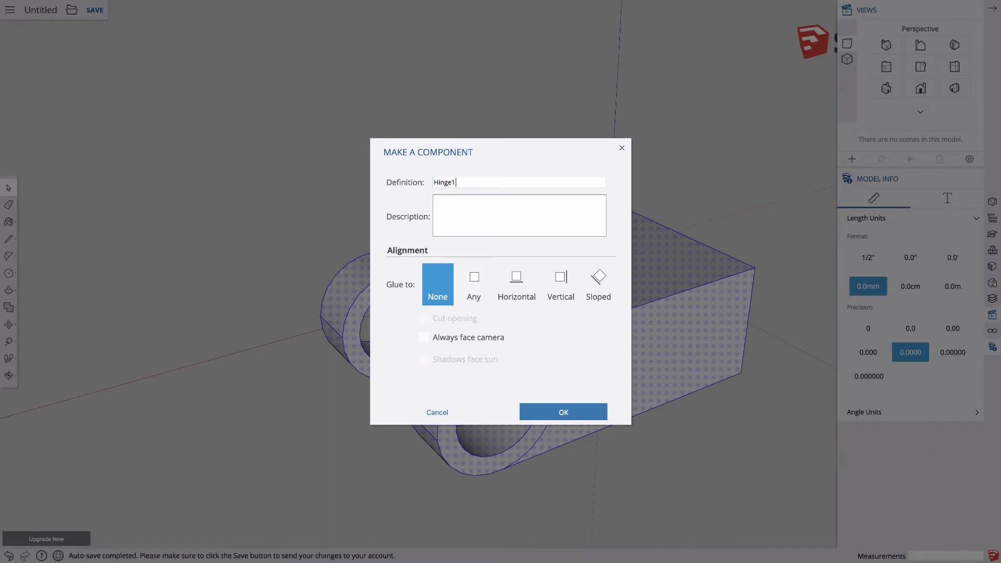
pyautogui.click(563, 413)
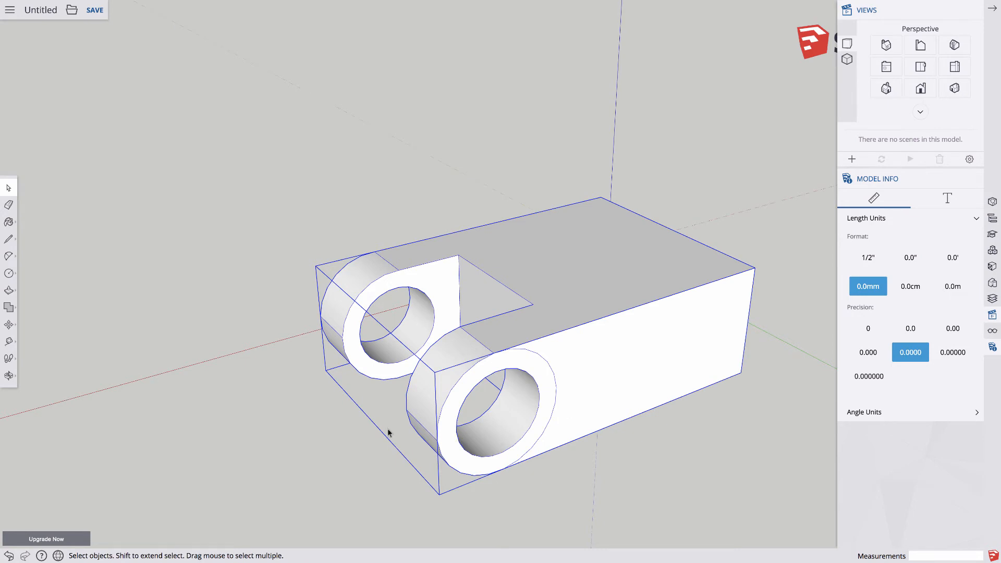
# - Draw a 30 x 20 mm rectangle on the ground just beyond the lug end of the hinge component
pyautogui.scroll(-5, 27, 216)
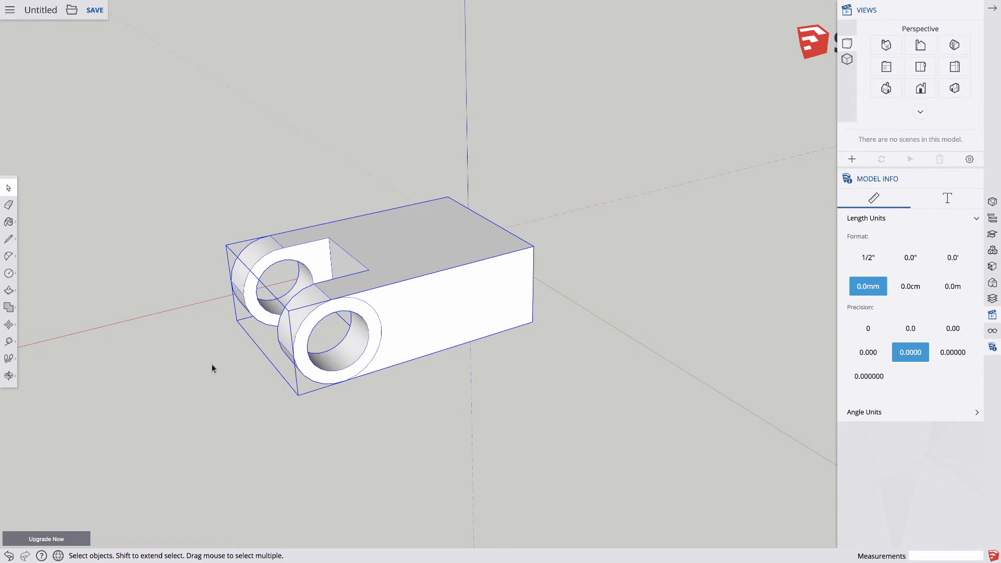
pyautogui.click(8, 375)
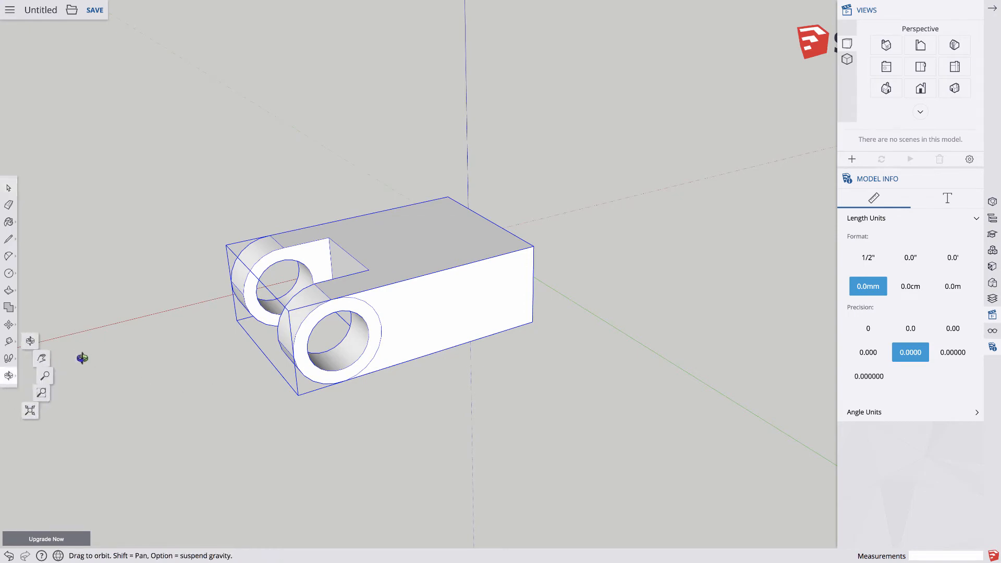
pyautogui.moveTo(82, 357); pyautogui.dragTo(636, 357)
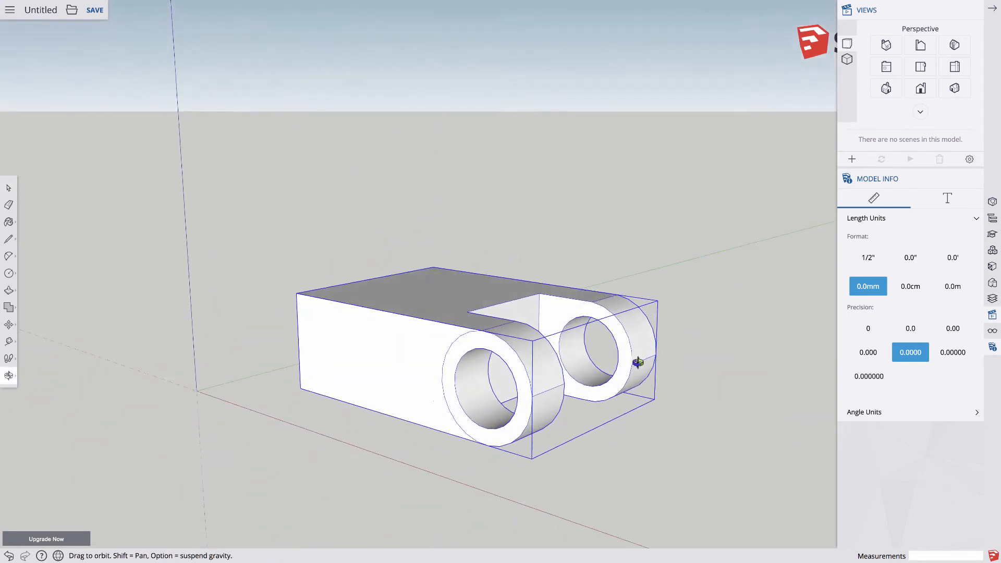
pyautogui.scroll(-5, 644, 409)
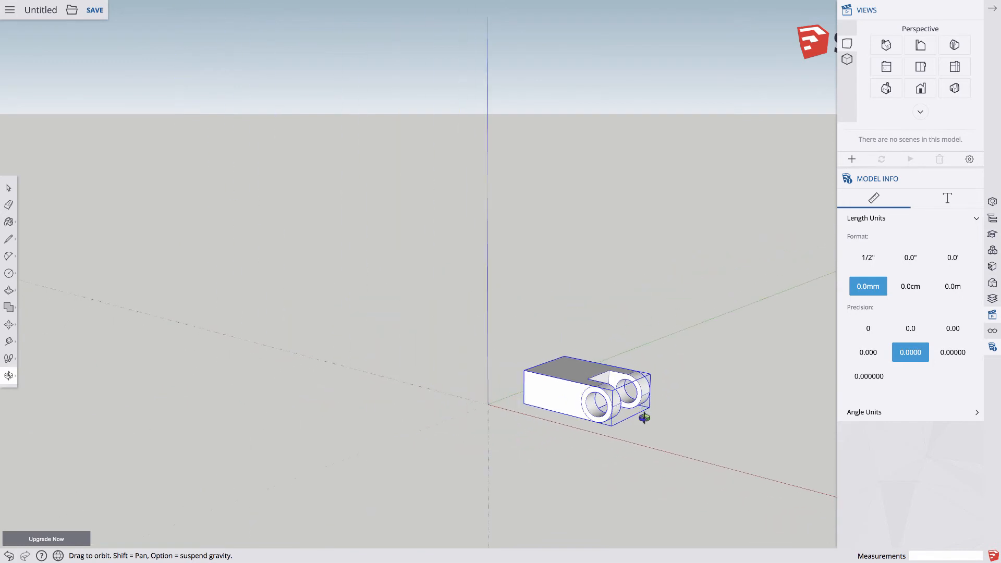
pyautogui.press('h')
pyautogui.moveTo(680, 424); pyautogui.dragTo(487, 458)
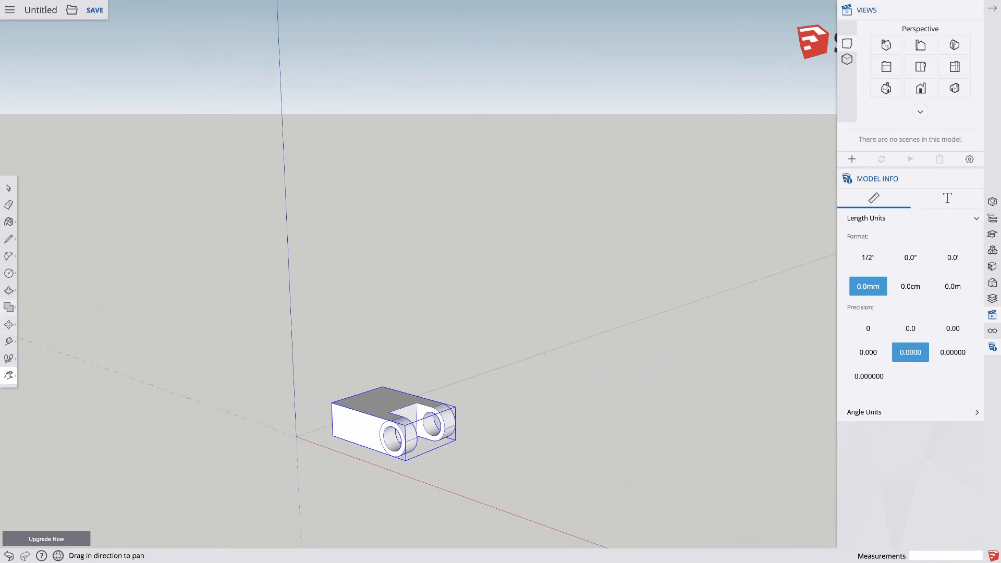
pyautogui.click(9, 273)
pyautogui.click(34, 234)
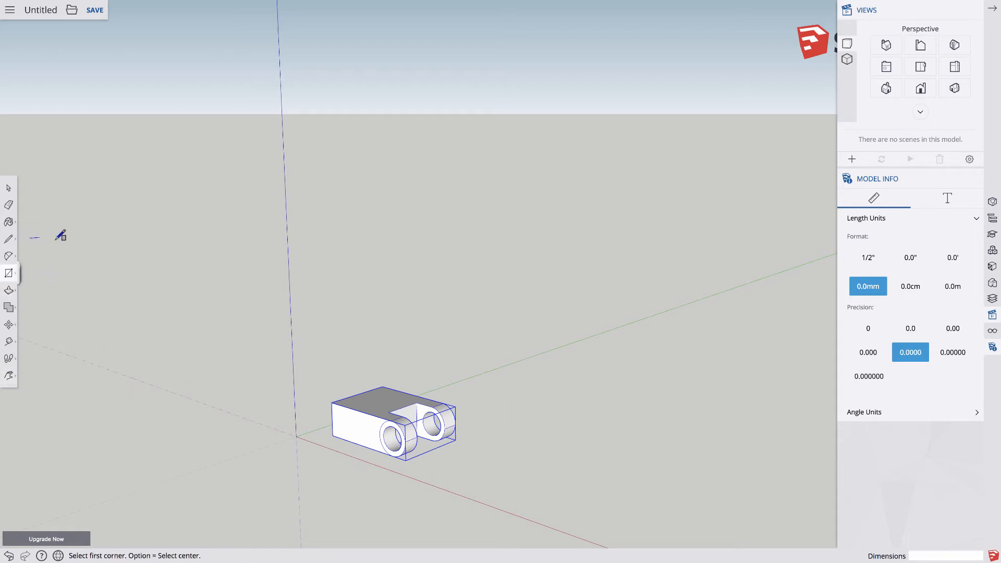
pyautogui.scroll(-1, 417, 461)
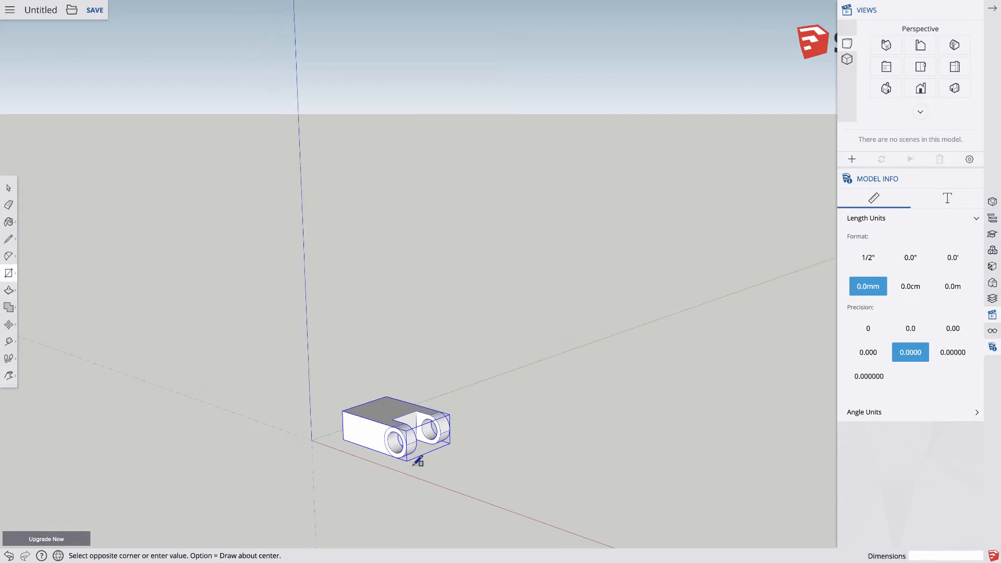
pyautogui.click(413, 463)
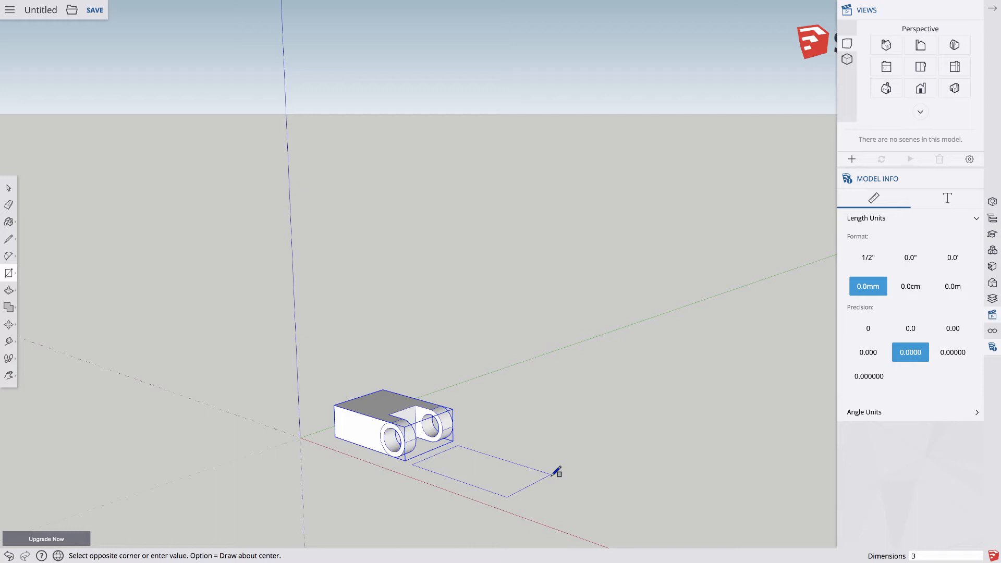
pyautogui.press('Return')
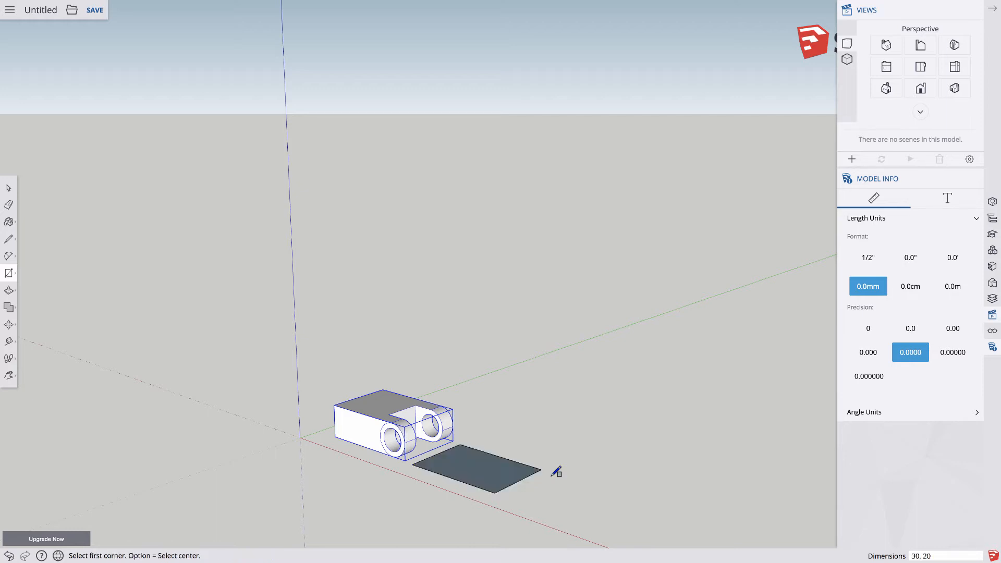
# - Pull the new rectangle up 10 mm to form the second hinge block
pyautogui.scroll(-2, 519, 477)
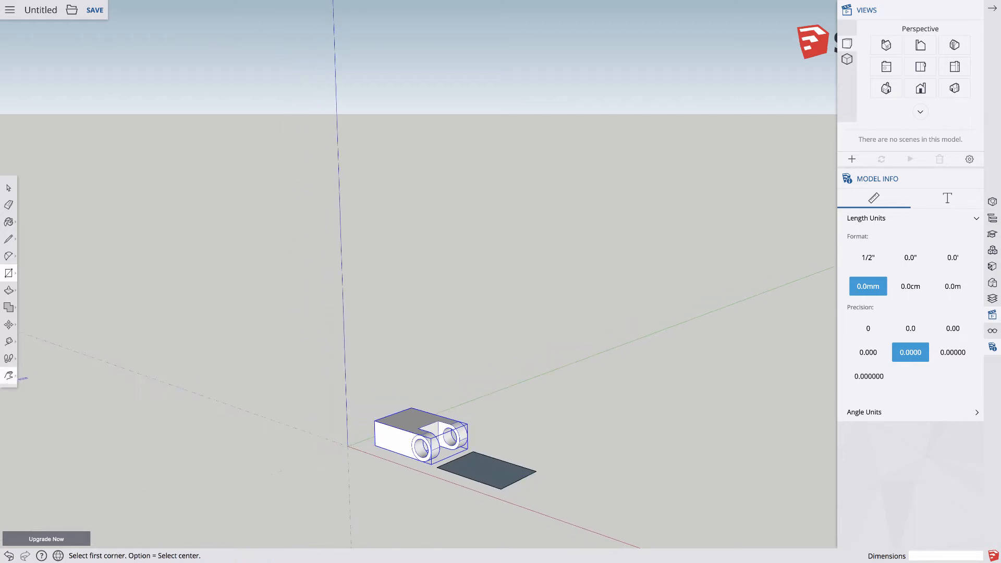
pyautogui.click(9, 291)
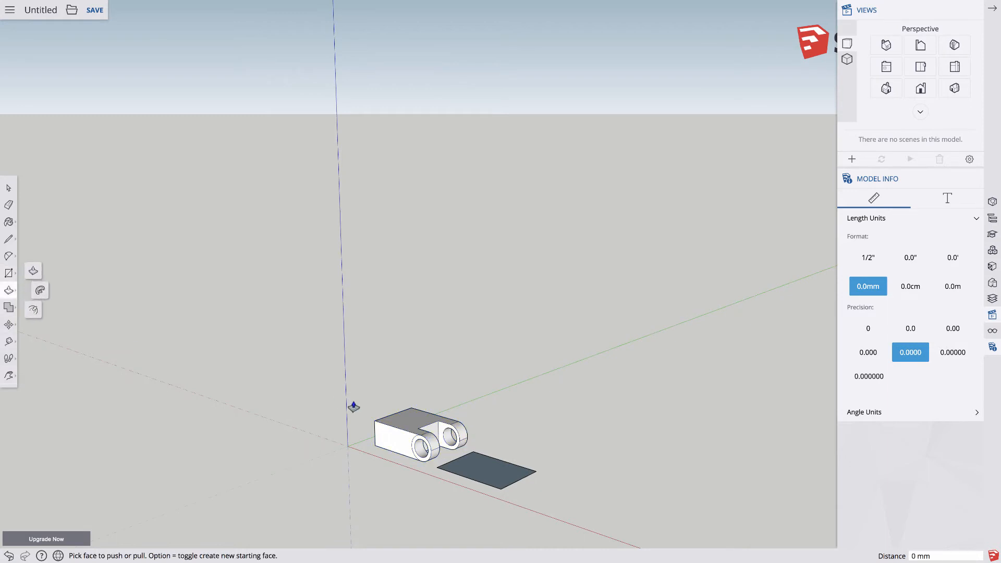
pyautogui.scroll(2, 485, 460)
pyautogui.click(484, 458)
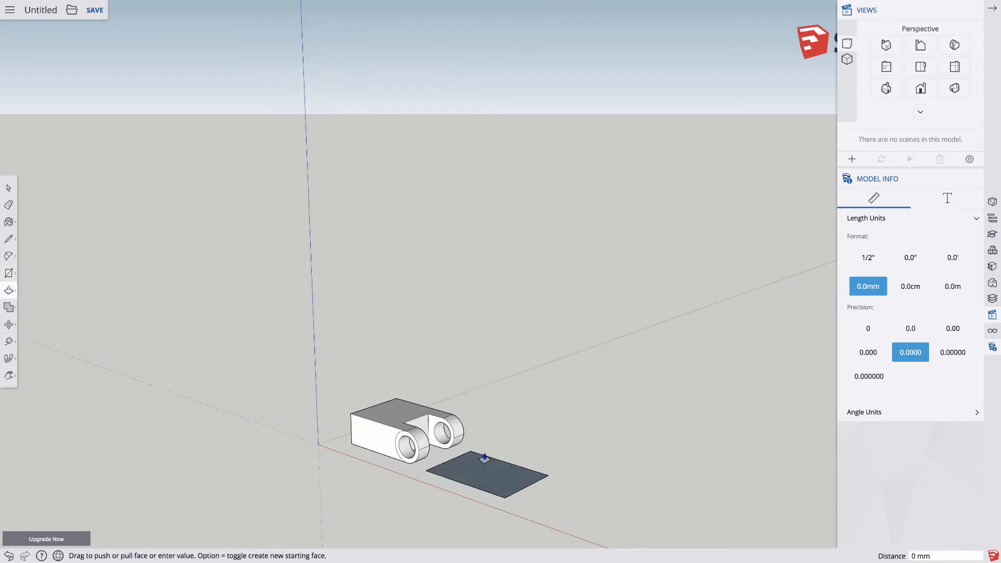
pyautogui.scroll(2, 484, 458)
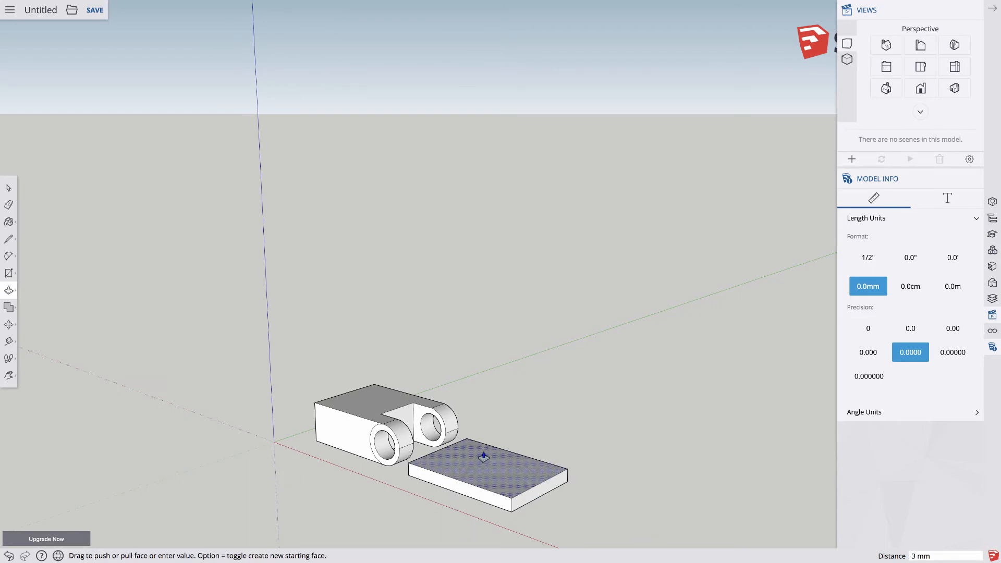
pyautogui.press('Return')
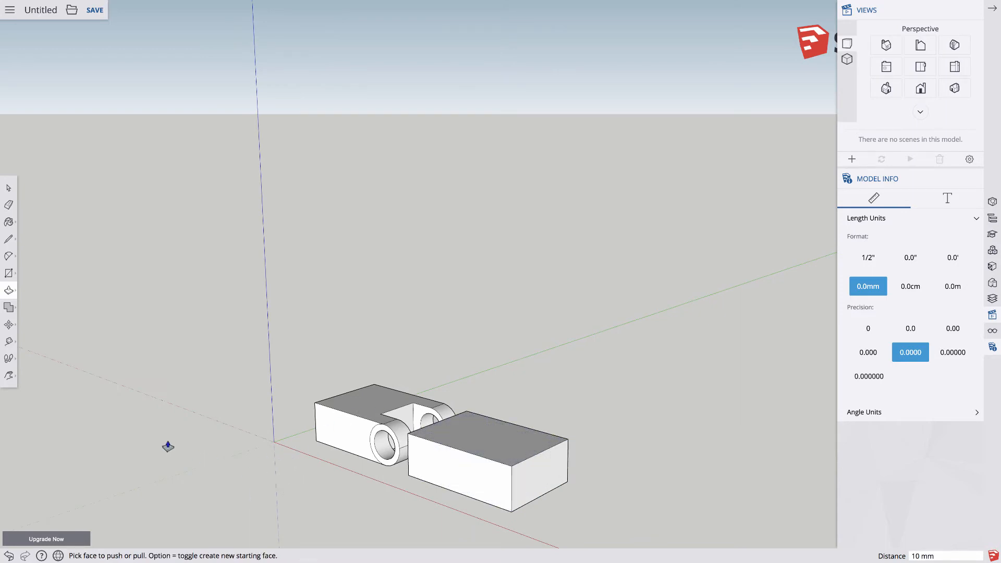
pyautogui.press('t')
pyautogui.press('o')
pyautogui.rightClick(416, 520)
pyautogui.click(390, 505)
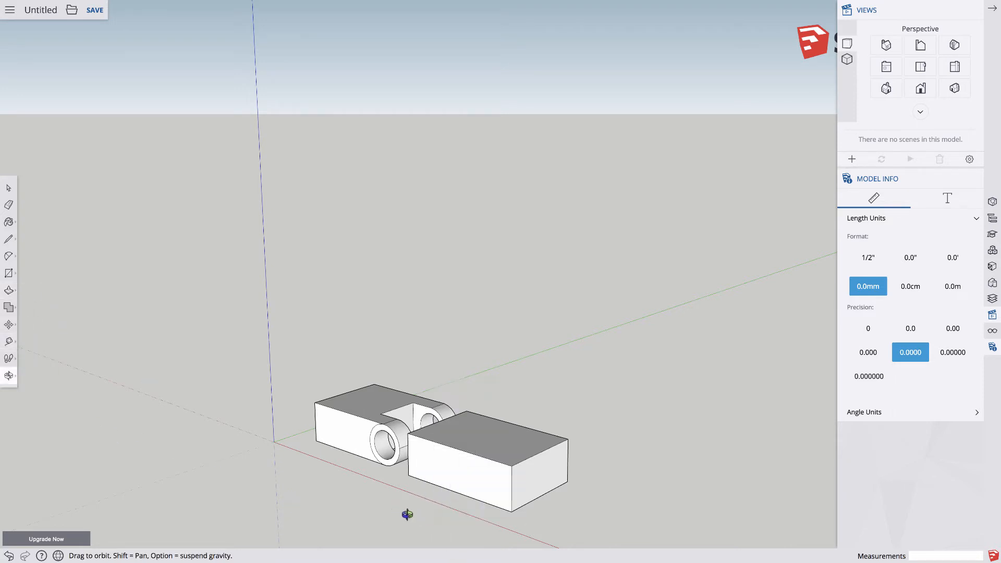
# - Place two guides across the top of the second block, each 5 mm in from a long edge
pyautogui.moveTo(407, 514); pyautogui.dragTo(496, 447)
pyautogui.scroll(-3, 500, 465)
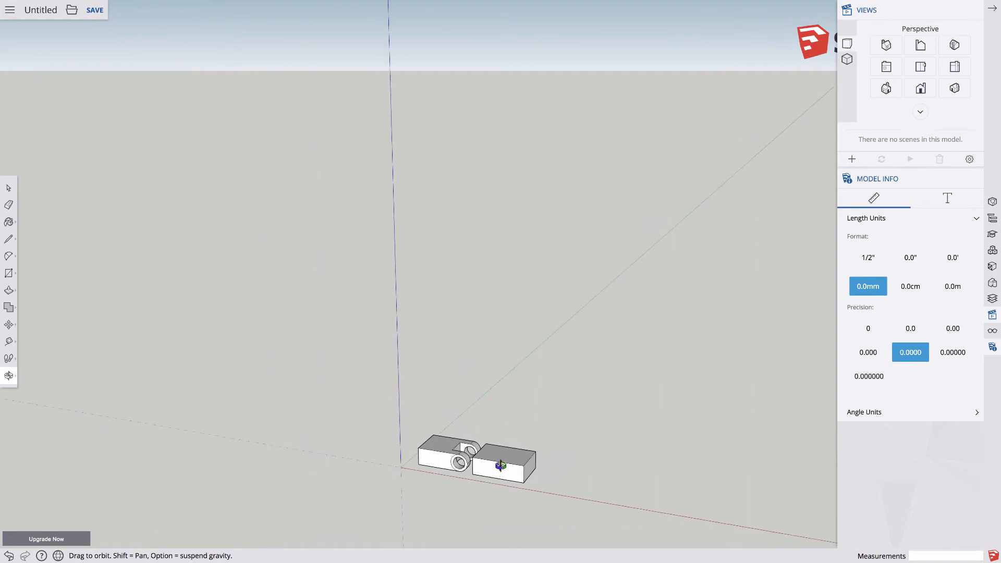
pyautogui.scroll(6, 500, 465)
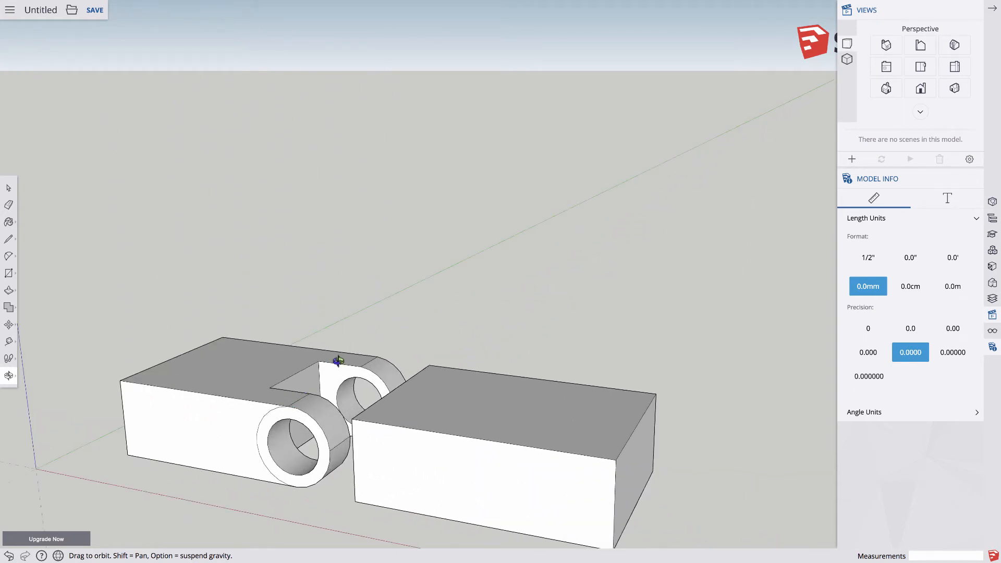
pyautogui.scroll(1, 390, 451)
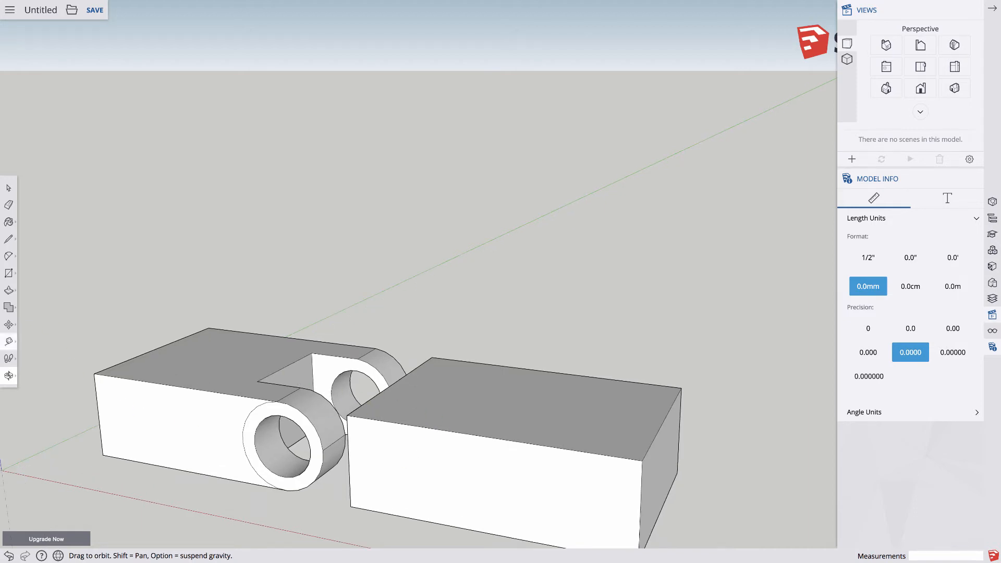
pyautogui.click(9, 341)
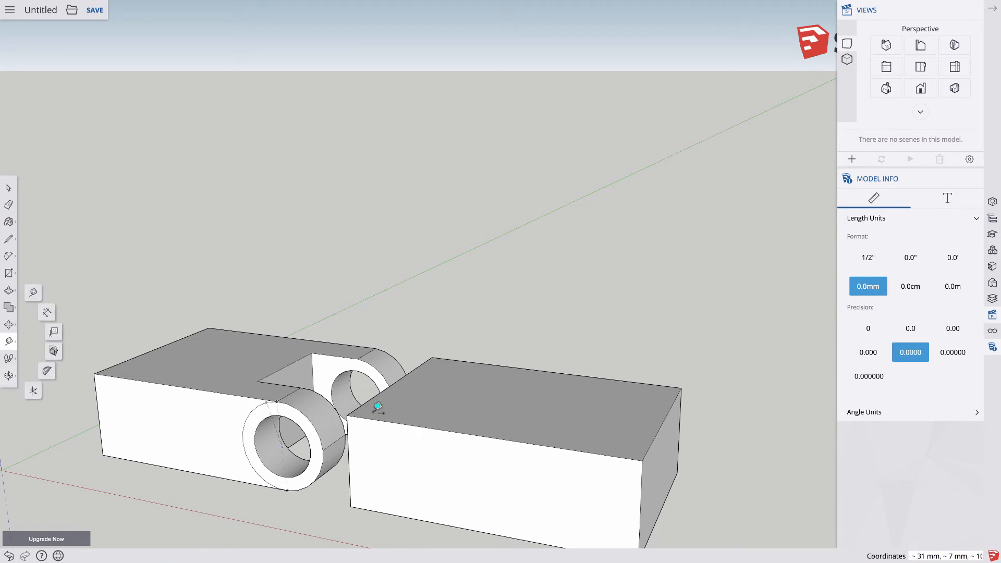
pyautogui.click(387, 420)
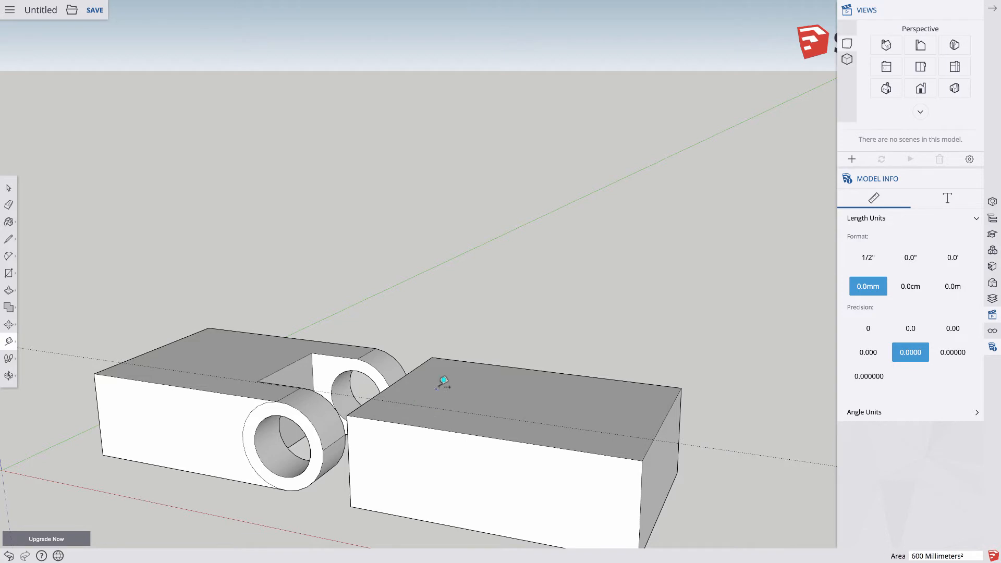
pyautogui.scroll(-3, 445, 382)
pyautogui.scroll(-2, 463, 363)
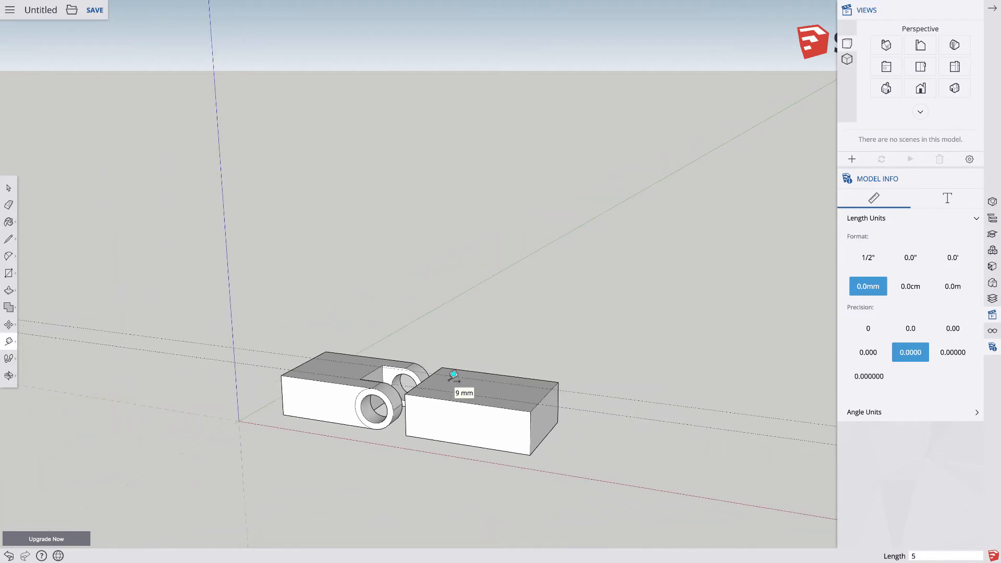
pyautogui.scroll(4, 454, 374)
pyautogui.scroll(-2, 407, 371)
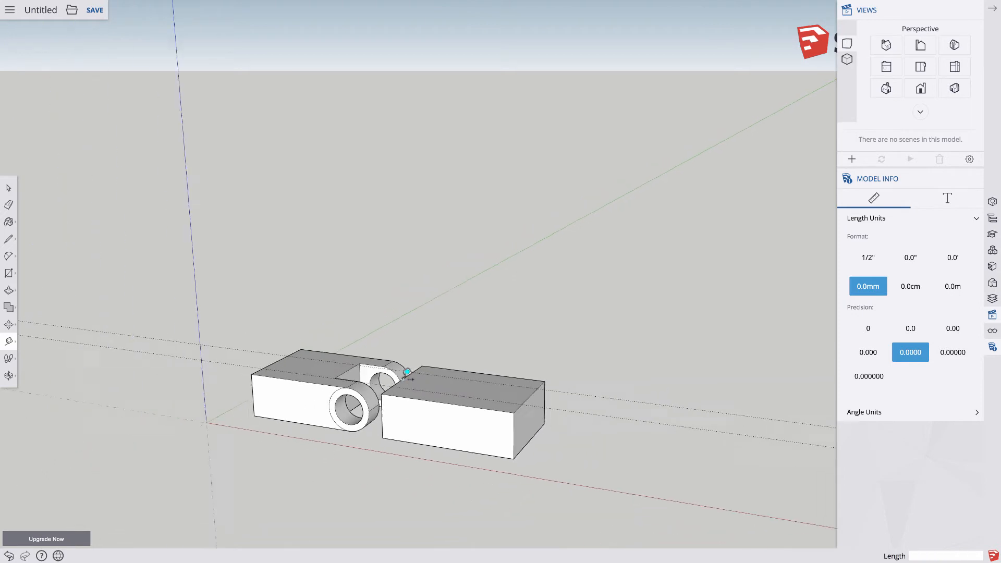
# - Place a guide on the block's top 11 mm in from the short edge facing the lugs
pyautogui.click(402, 379)
pyautogui.write('11')
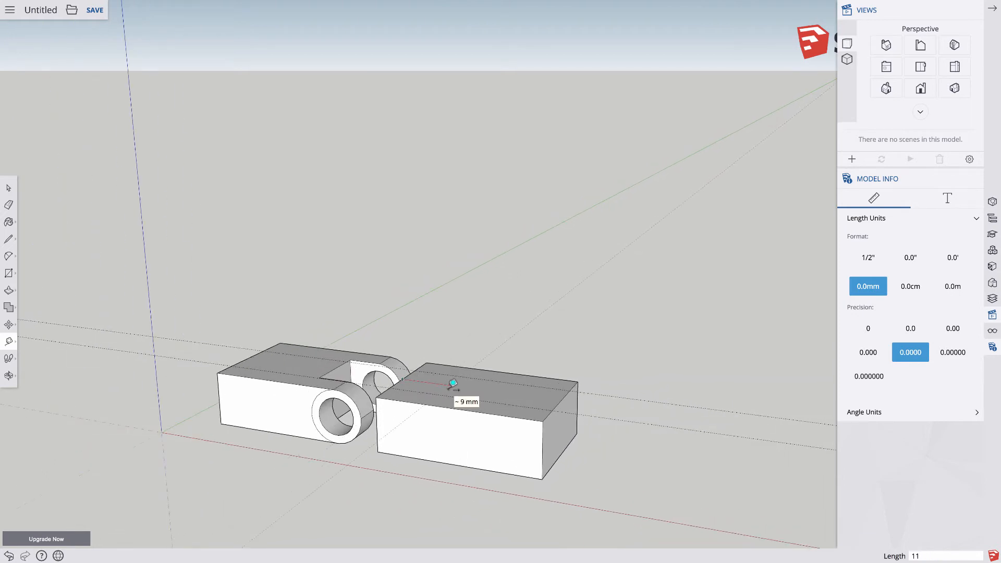
pyautogui.press('Return')
pyautogui.scroll(-2, 452, 384)
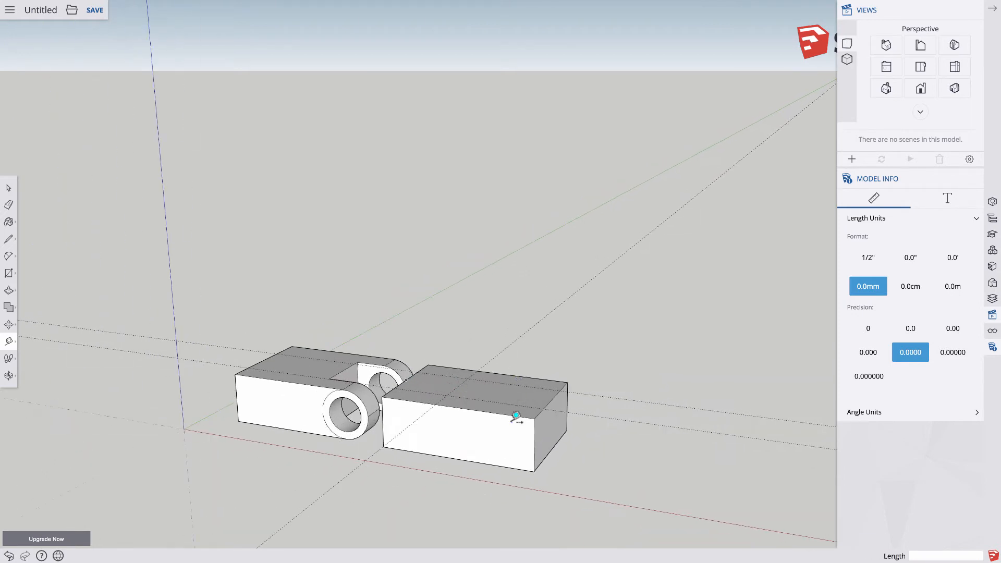
# - Add a mid-height guide on the block's long side face and a vertical guide 5 mm from its lug-facing end
pyautogui.click(428, 453)
pyautogui.press('Return')
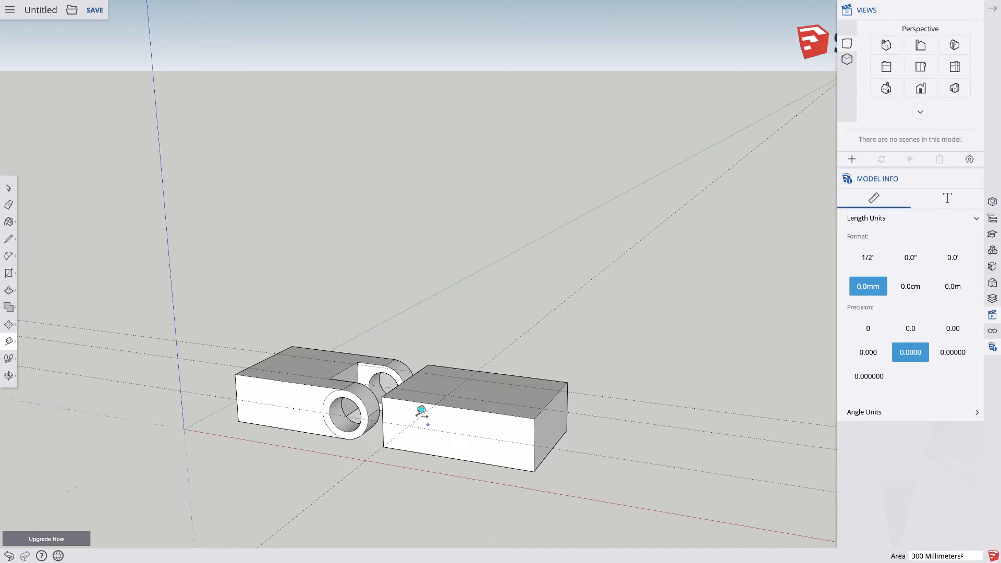
pyautogui.click(383, 416)
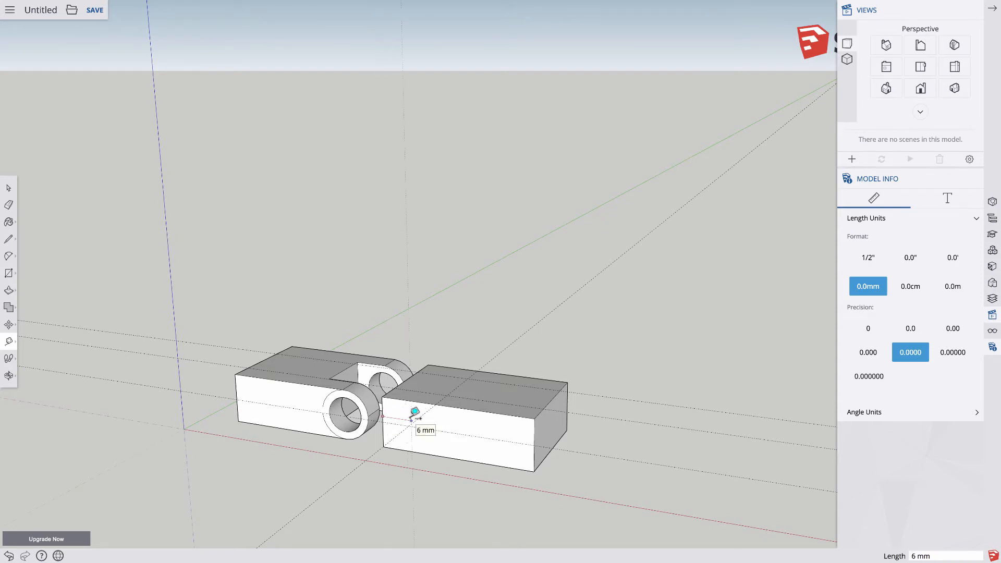
pyautogui.write('5')
pyautogui.press('Return')
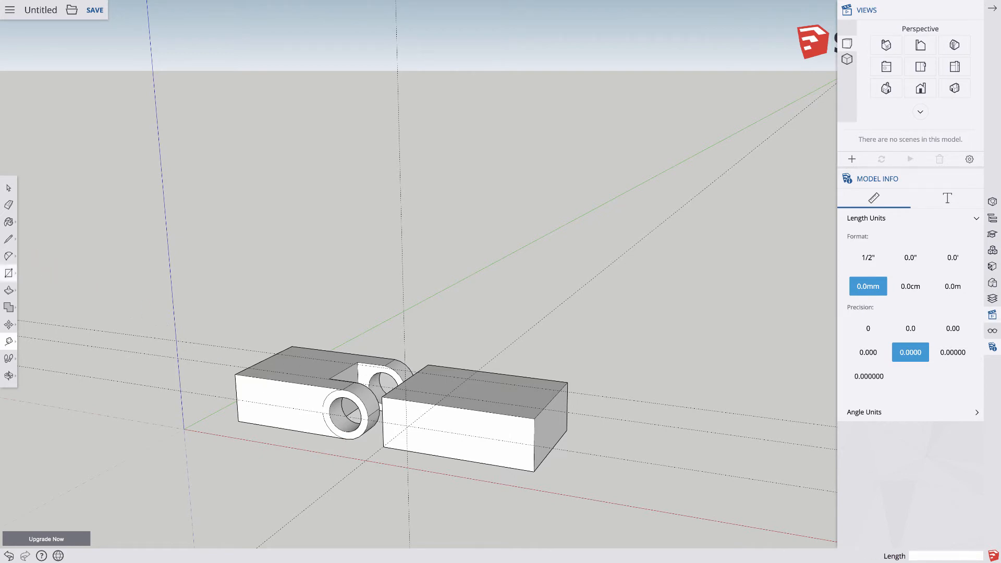
# - Outline two 11 x 5 mm corner rectangles with lines along the top guides at the block's lug-facing end
pyautogui.click(8, 188)
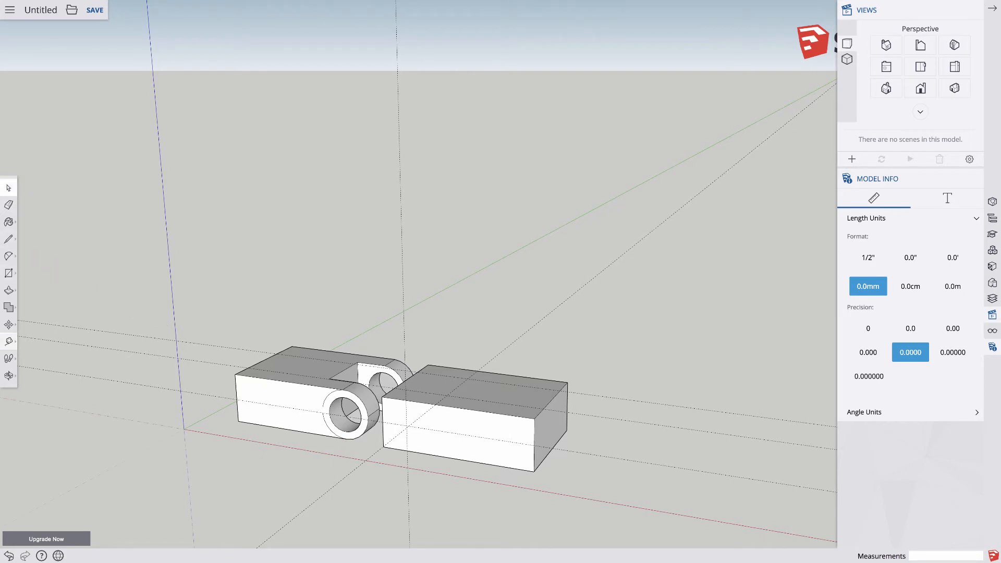
pyautogui.scroll(-1, 40, 318)
pyautogui.scroll(1, 27, 256)
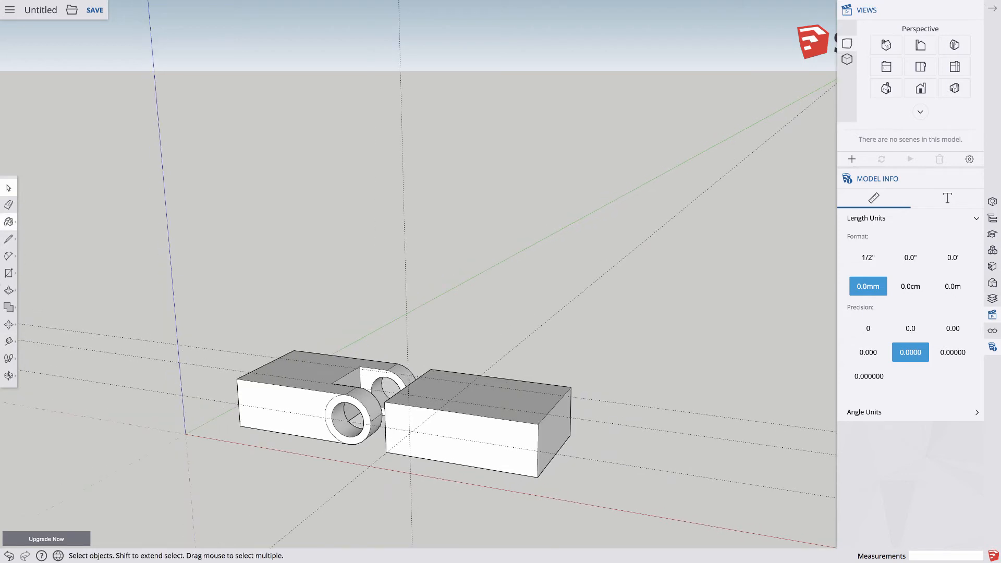
pyautogui.click(8, 239)
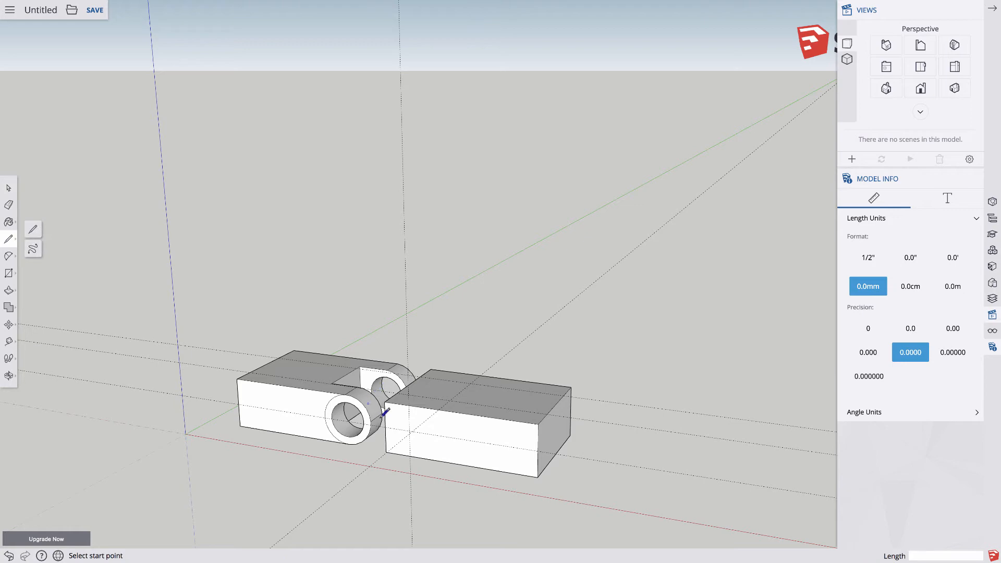
pyautogui.press('o')
pyautogui.moveTo(401, 456); pyautogui.dragTo(445, 367)
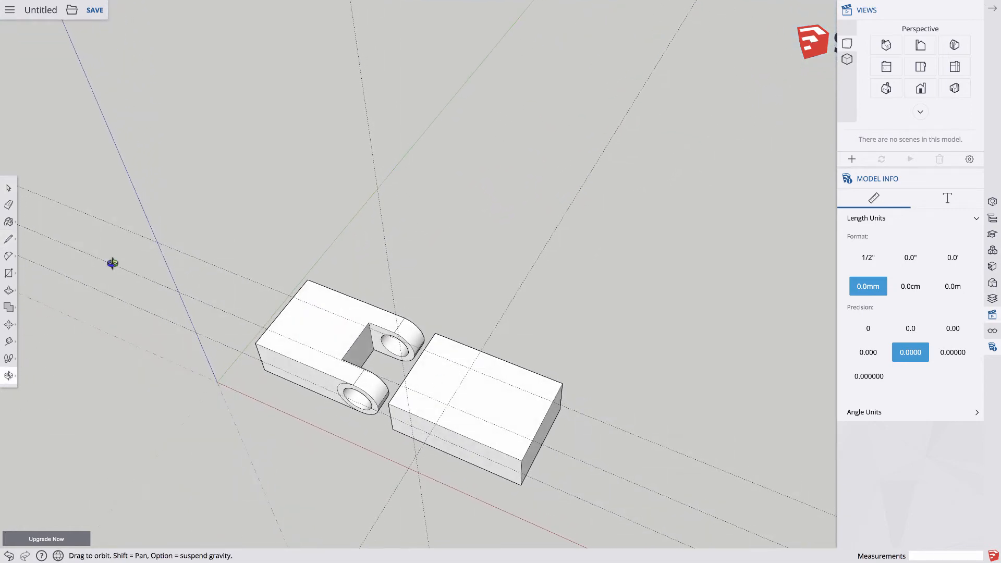
pyautogui.click(8, 239)
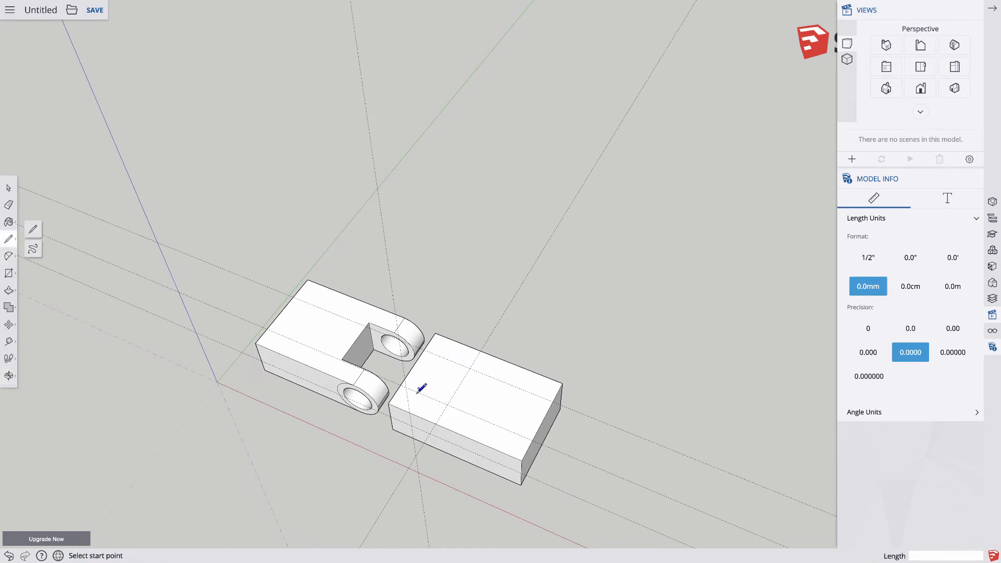
pyautogui.click(425, 348)
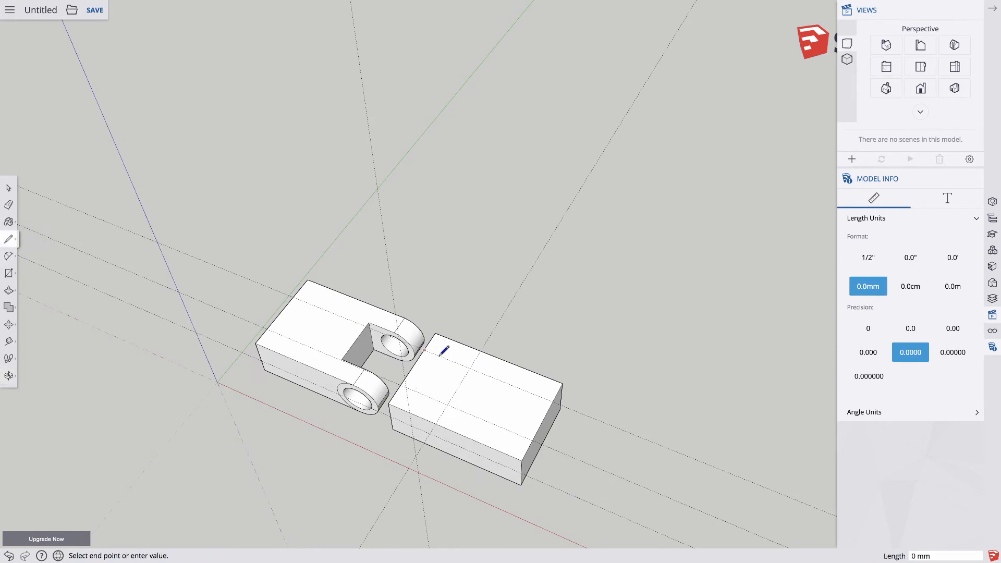
pyautogui.click(470, 367)
pyautogui.click(480, 350)
pyautogui.click(402, 384)
pyautogui.click(448, 404)
pyautogui.click(439, 420)
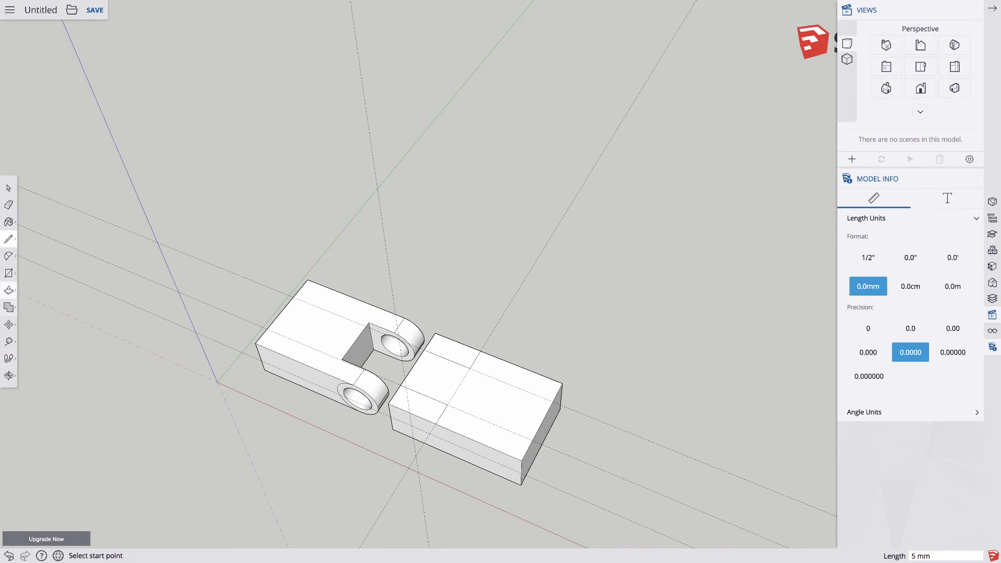
pyautogui.click(9, 291)
pyautogui.click(449, 345)
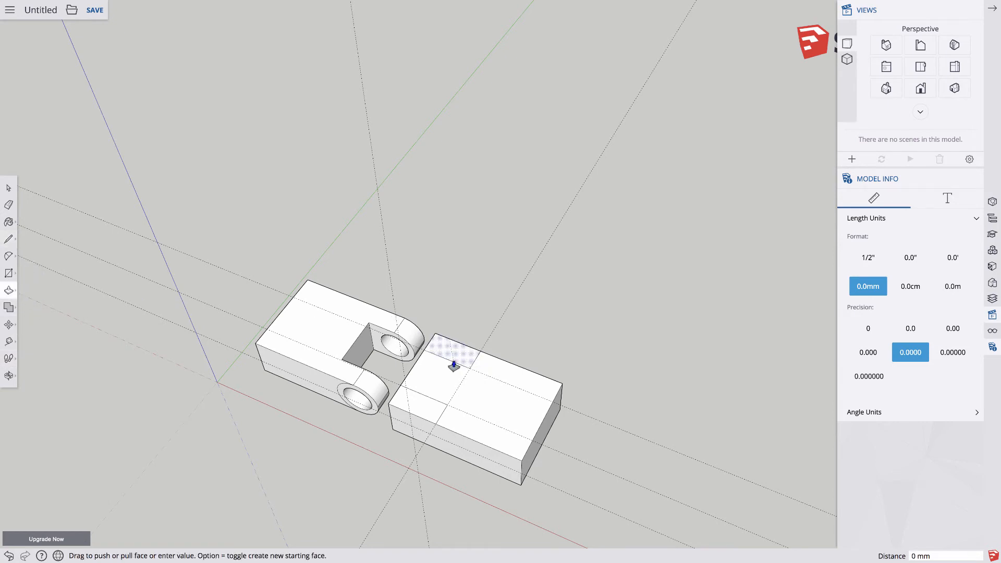
pyautogui.click(467, 364)
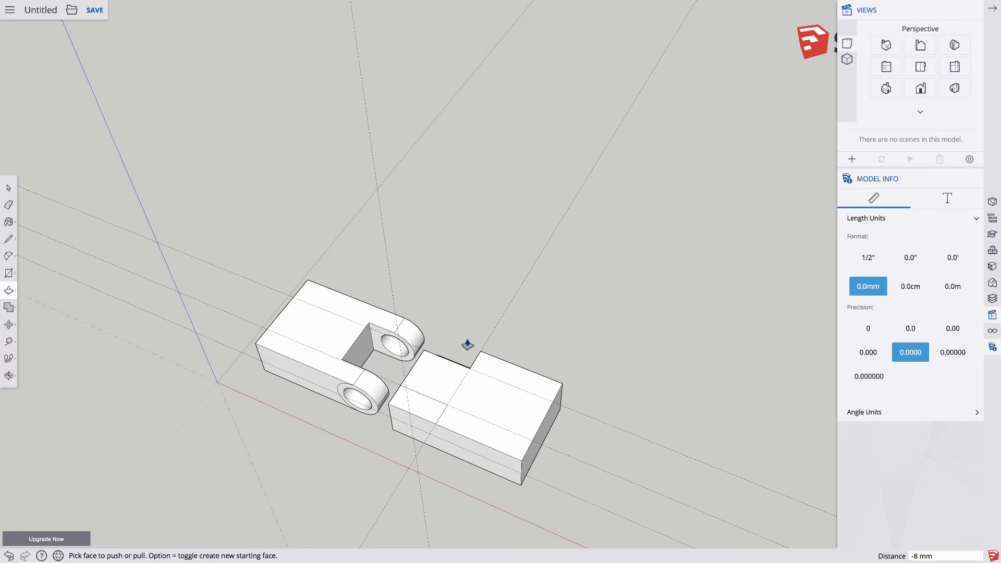
pyautogui.hotkey('ctrl', 'z')
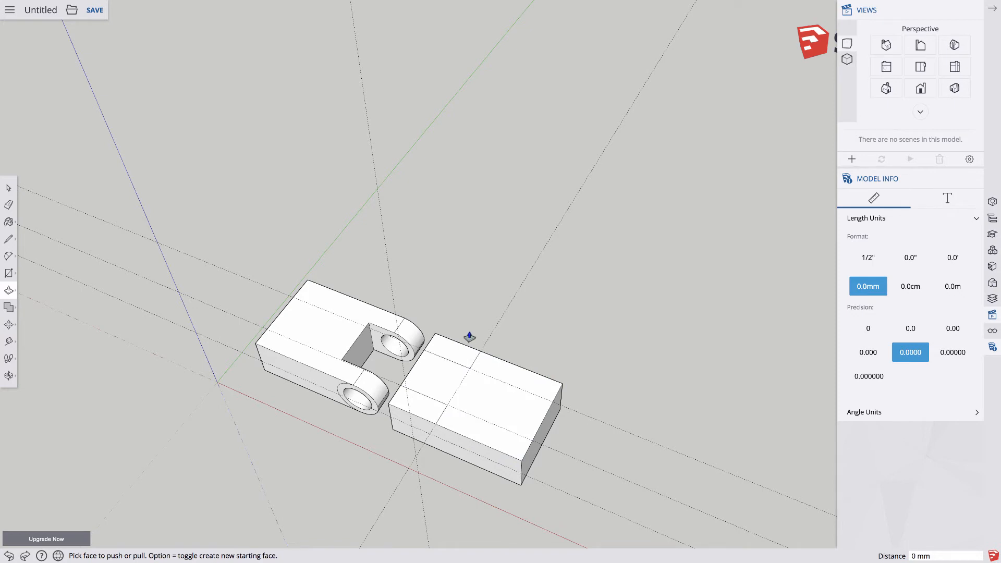
# - Push both corner rectangles down the full 10 mm, leaving a central tongue on the second block
pyautogui.click(417, 408)
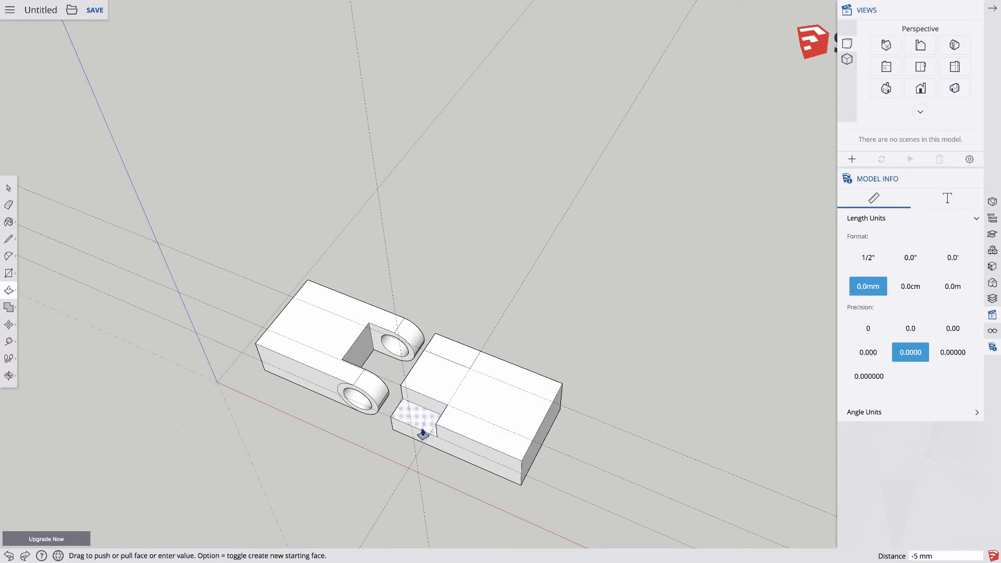
pyautogui.click(424, 443)
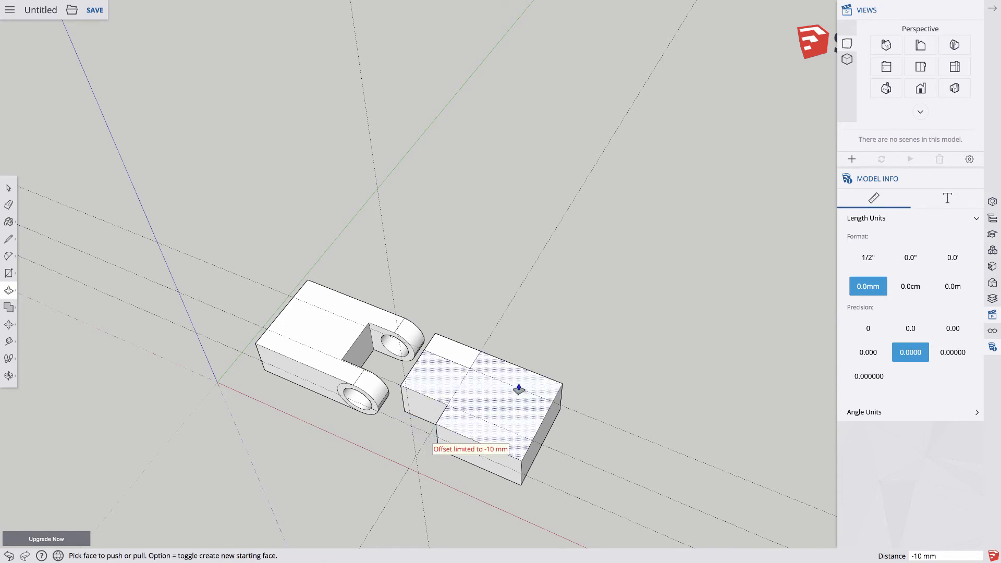
pyautogui.click(445, 346)
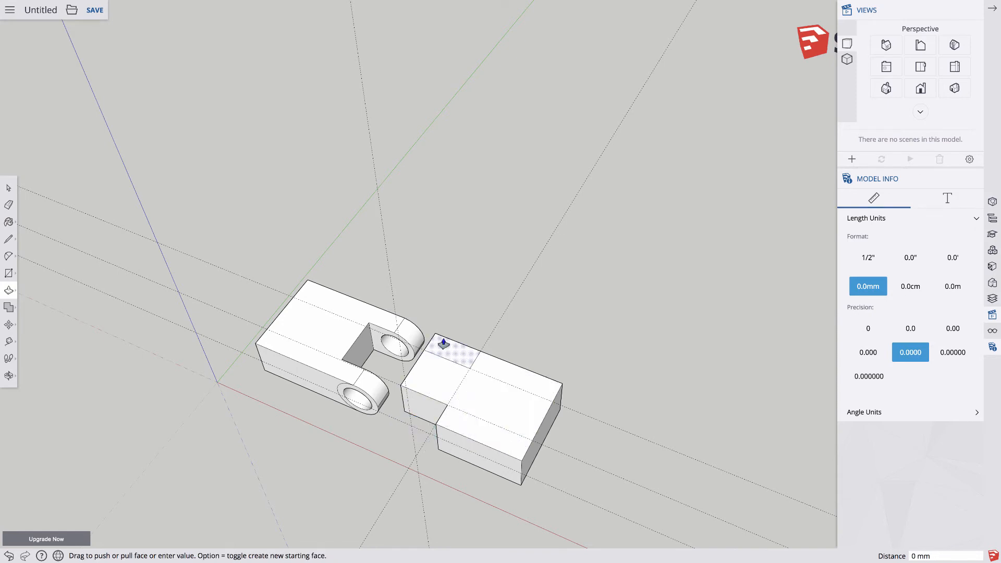
pyautogui.click(443, 377)
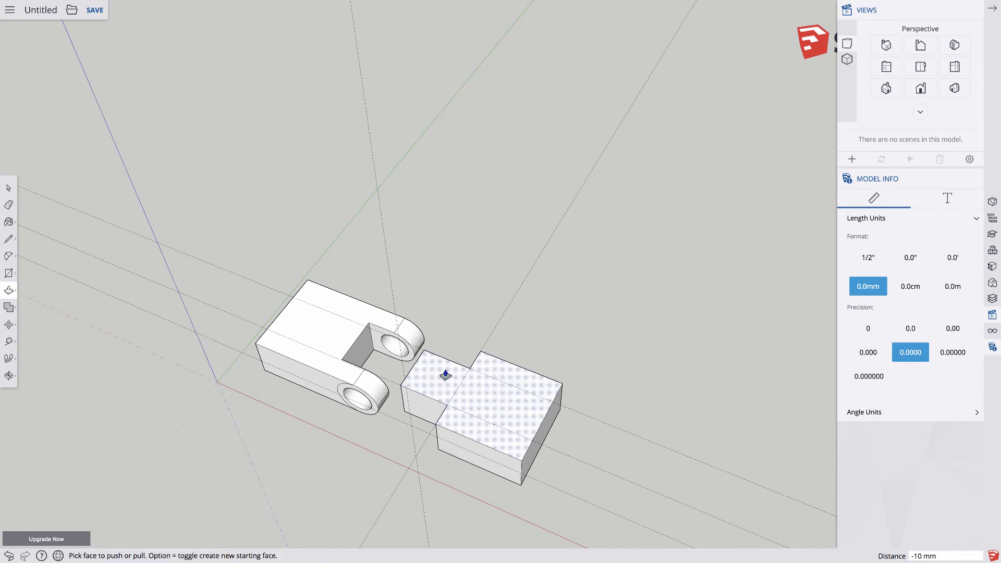
# - Erase the vertical and mid-height guides beside the tongue of the second block
pyautogui.press('o')
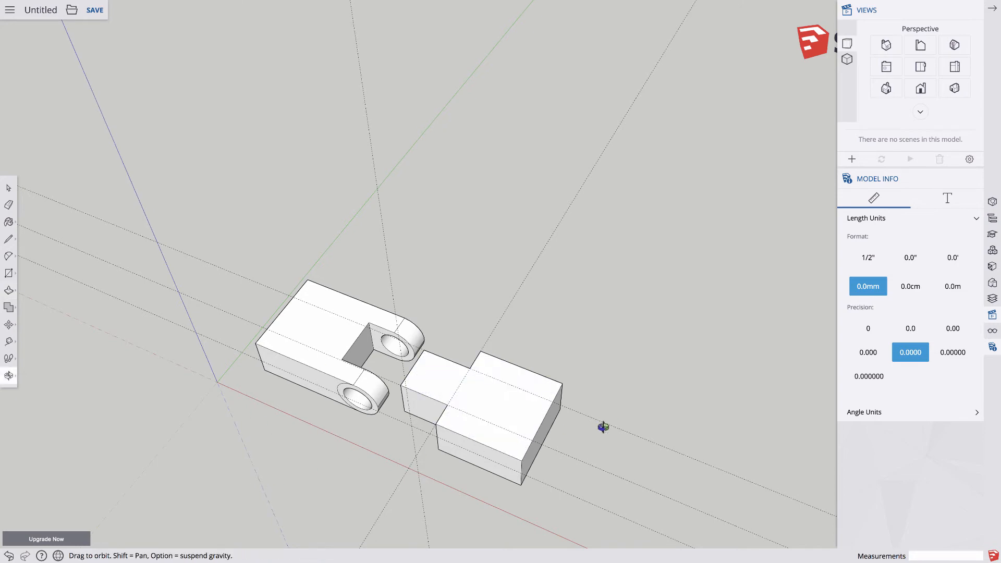
pyautogui.moveTo(603, 420); pyautogui.dragTo(382, 266)
pyautogui.moveTo(507, 276); pyautogui.dragTo(476, 238)
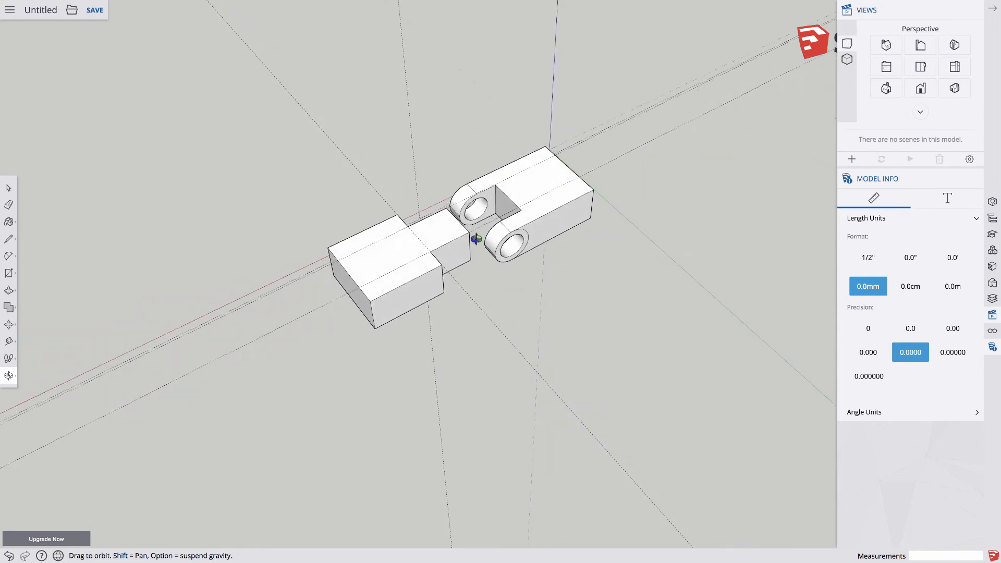
pyautogui.moveTo(230, 296); pyautogui.dragTo(486, 339)
pyautogui.scroll(5, 487, 338)
pyautogui.moveTo(324, 306); pyautogui.dragTo(337, 295)
pyautogui.click(8, 205)
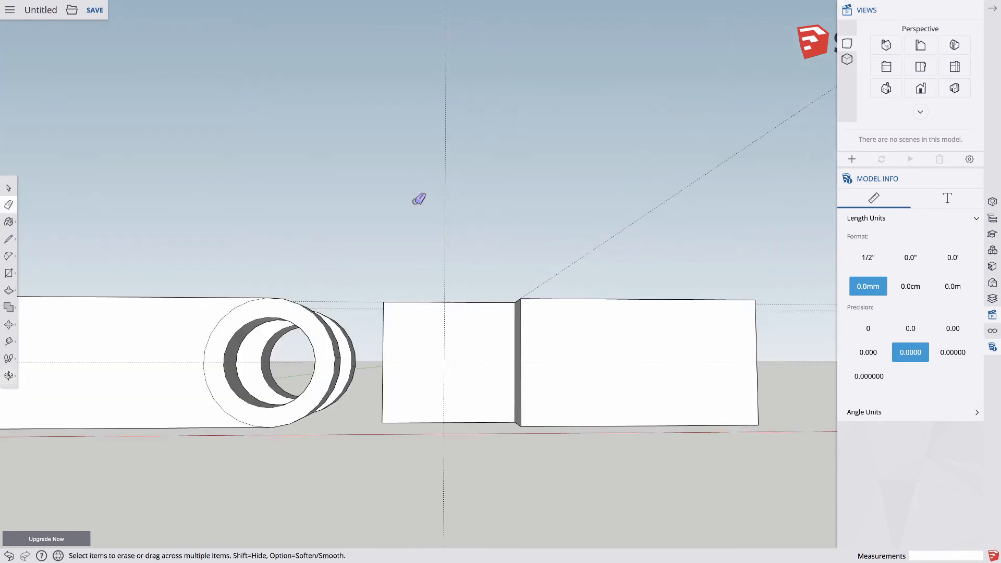
pyautogui.click(445, 218)
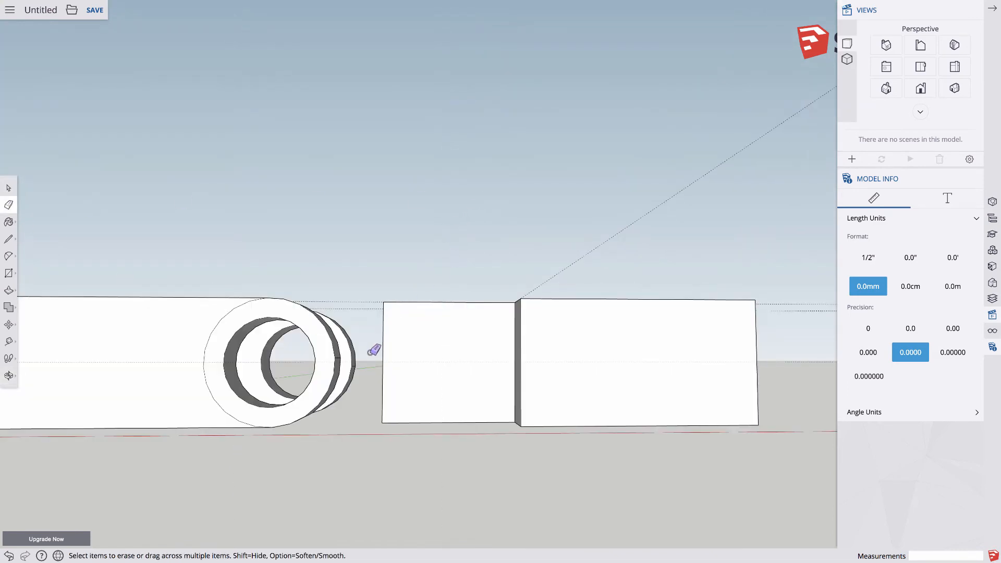
# - Place a guide on the tongue's side face 5 mm below its top edge
pyautogui.scroll(1, 371, 363)
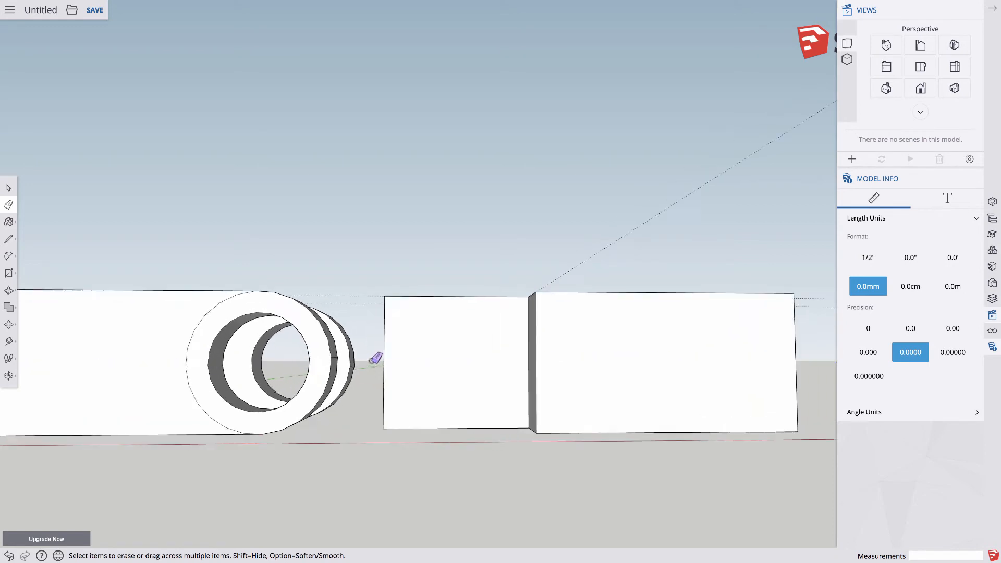
pyautogui.scroll(1, 371, 361)
pyautogui.scroll(2, 233, 346)
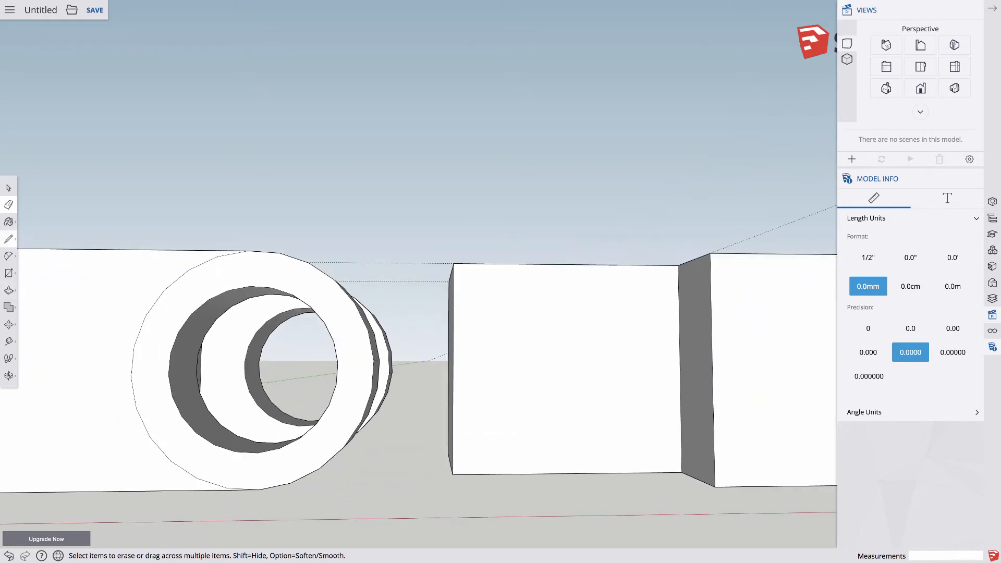
pyautogui.click(9, 341)
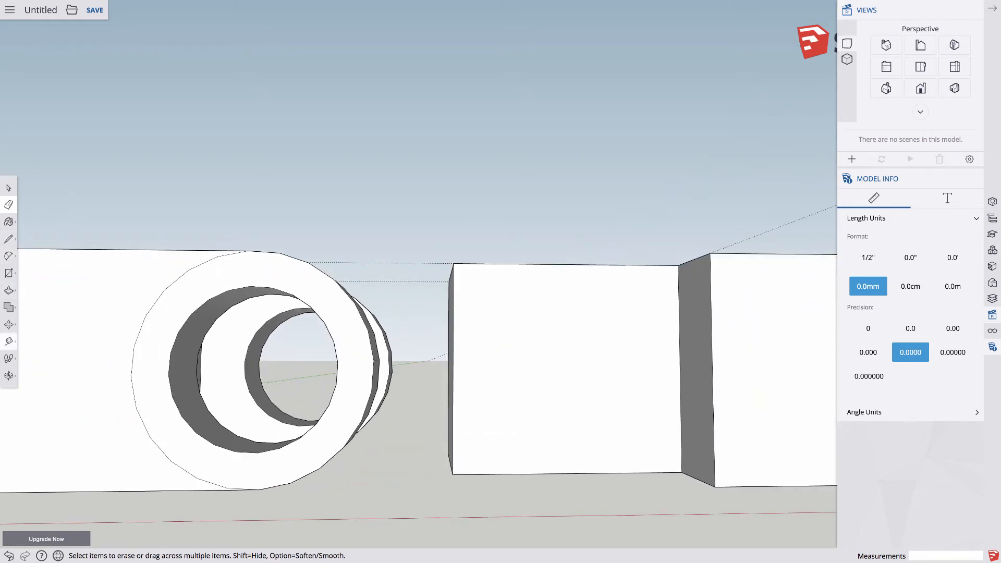
pyautogui.click(546, 264)
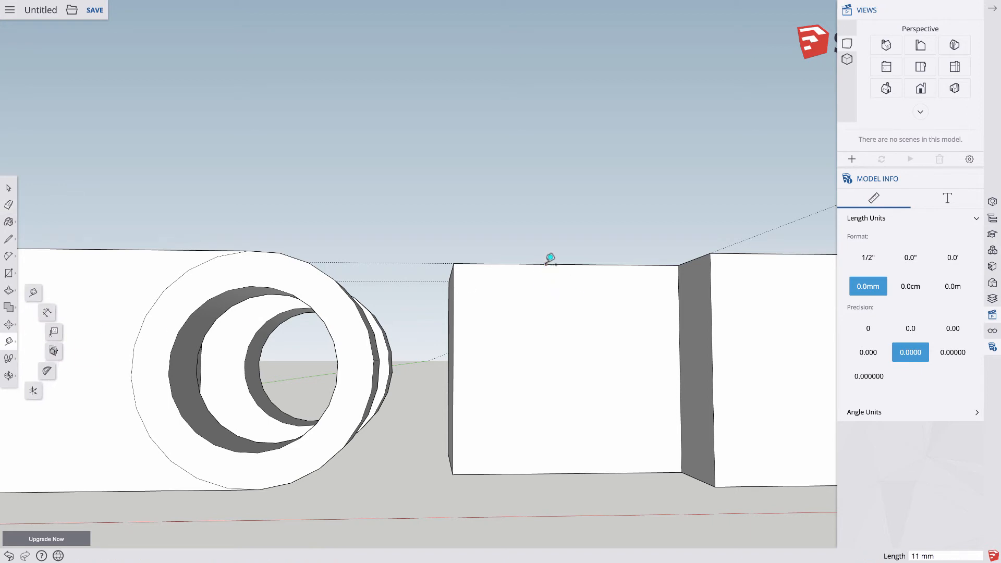
pyautogui.write('5')
pyautogui.press('Return')
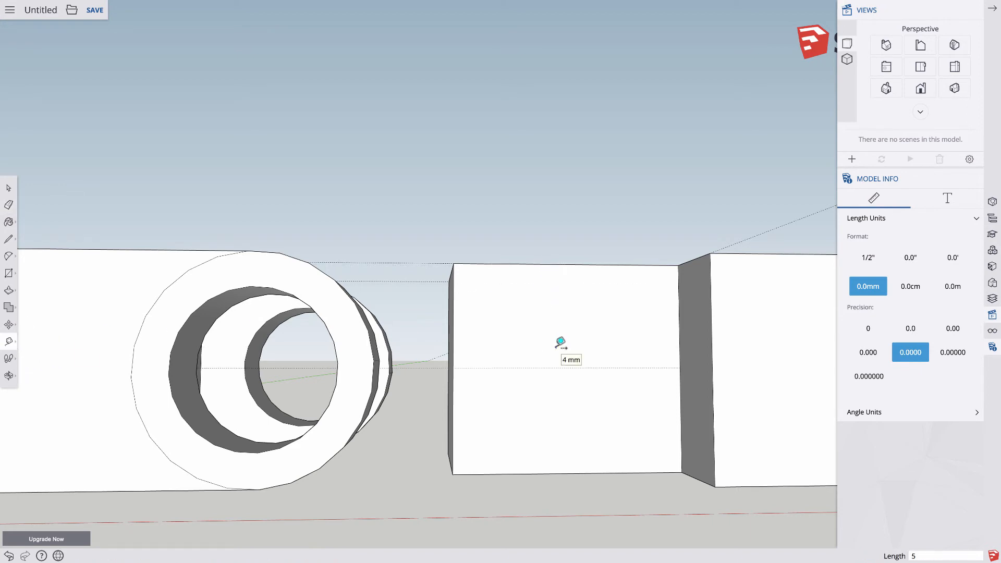
# - Place a vertical guide on the tongue's side face 5 mm from its free end edge
pyautogui.click(452, 382)
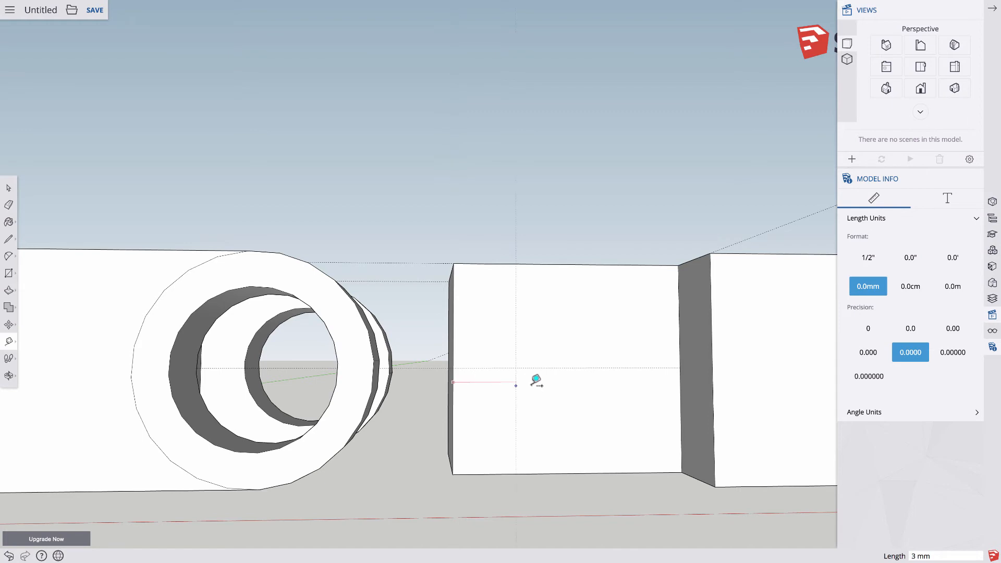
pyautogui.write('5')
pyautogui.press('Return')
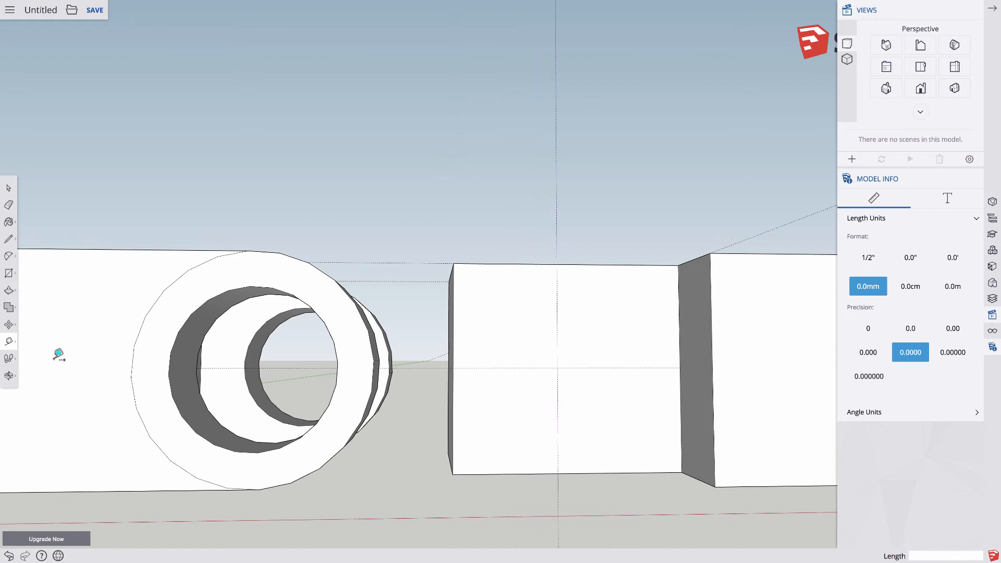
# - Draw a circle of 3 mm radius at the guide intersection on the tongue's side face
pyautogui.scroll(3, 57, 365)
pyautogui.scroll(-5, 449, 434)
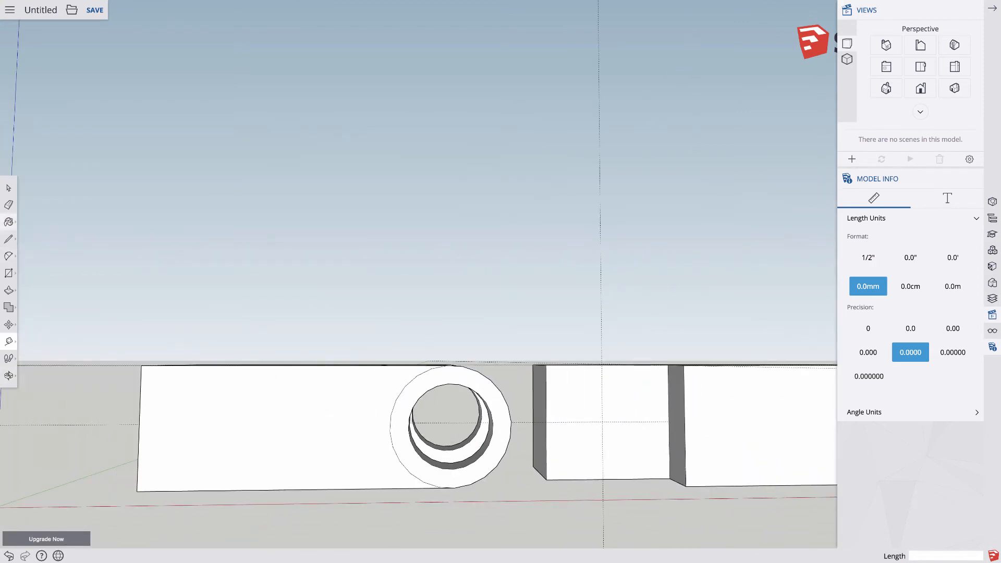
pyautogui.click(9, 273)
pyautogui.click(49, 273)
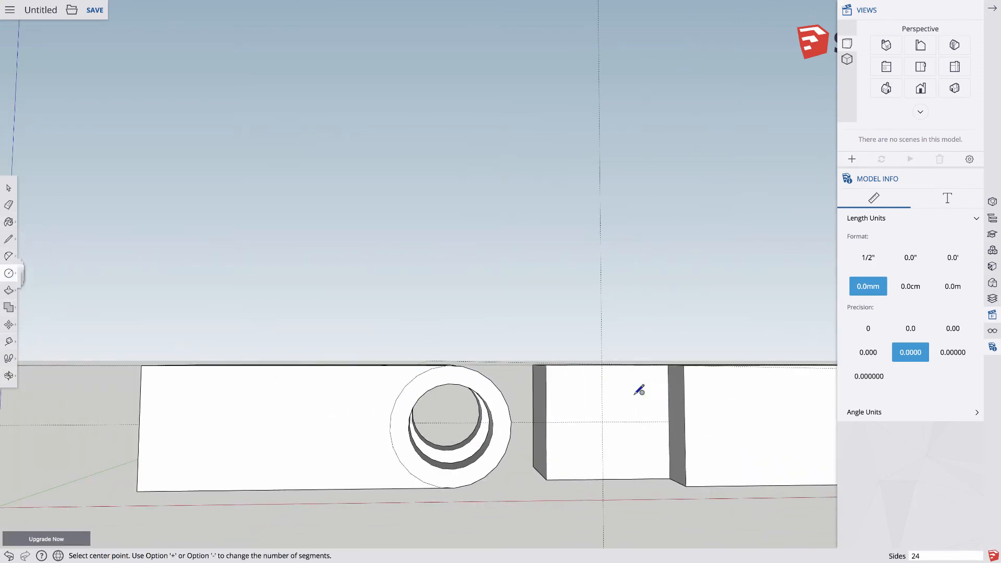
pyautogui.click(602, 421)
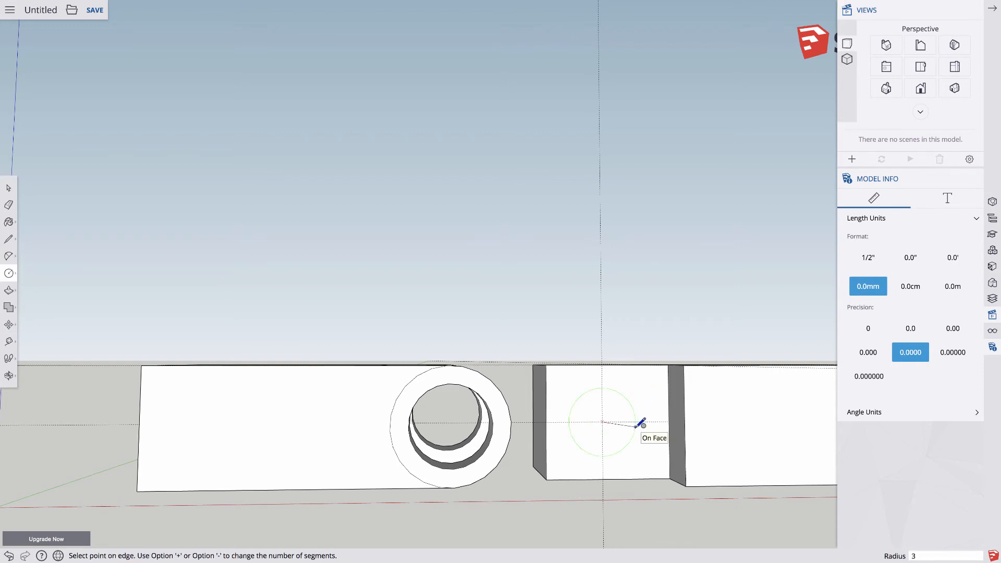
pyautogui.click(640, 423)
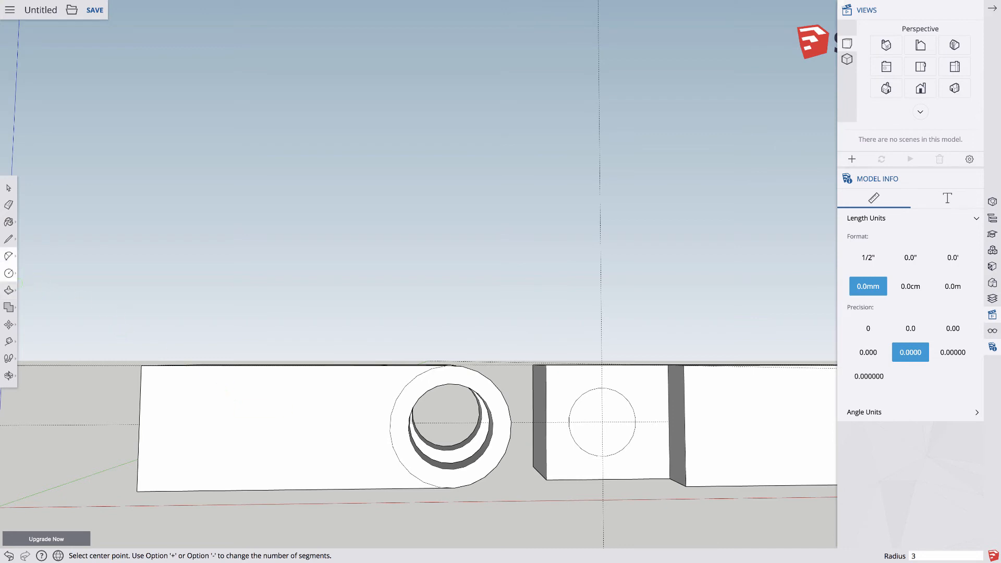
# - Draw two quarter arcs on the tongue's side face, joining the vertical guide's ends to the middle of the free end edge
pyautogui.click(8, 256)
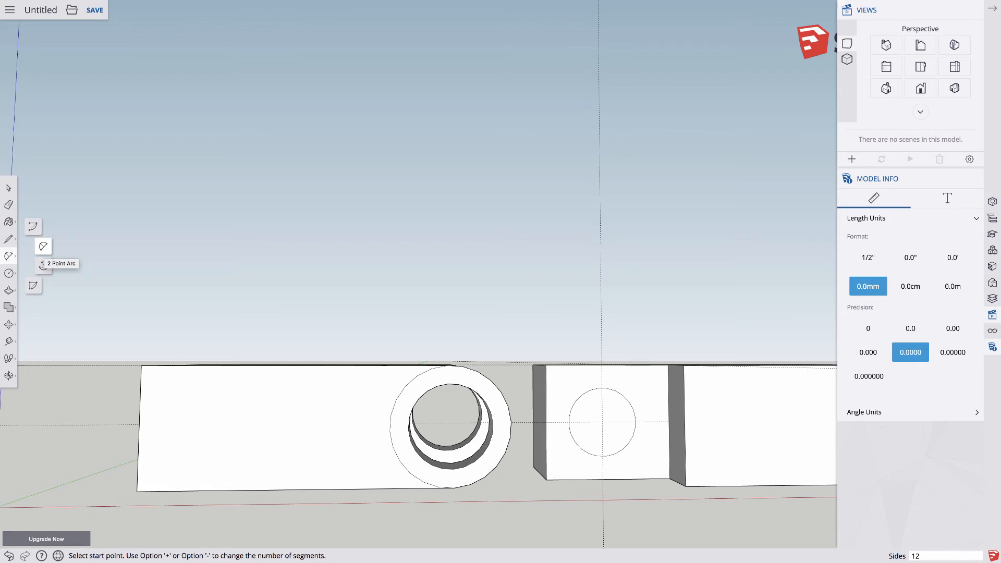
pyautogui.click(44, 264)
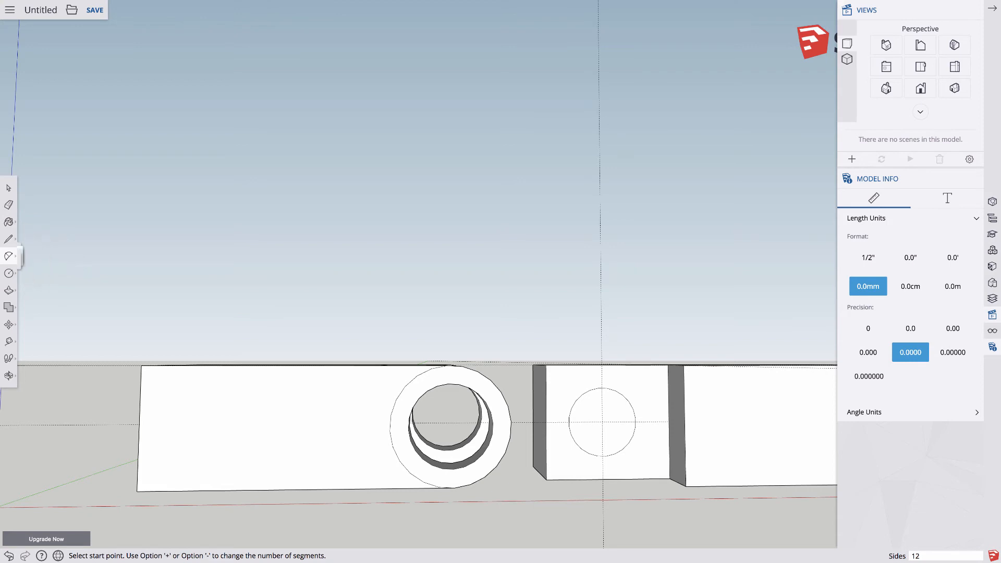
pyautogui.click(605, 364)
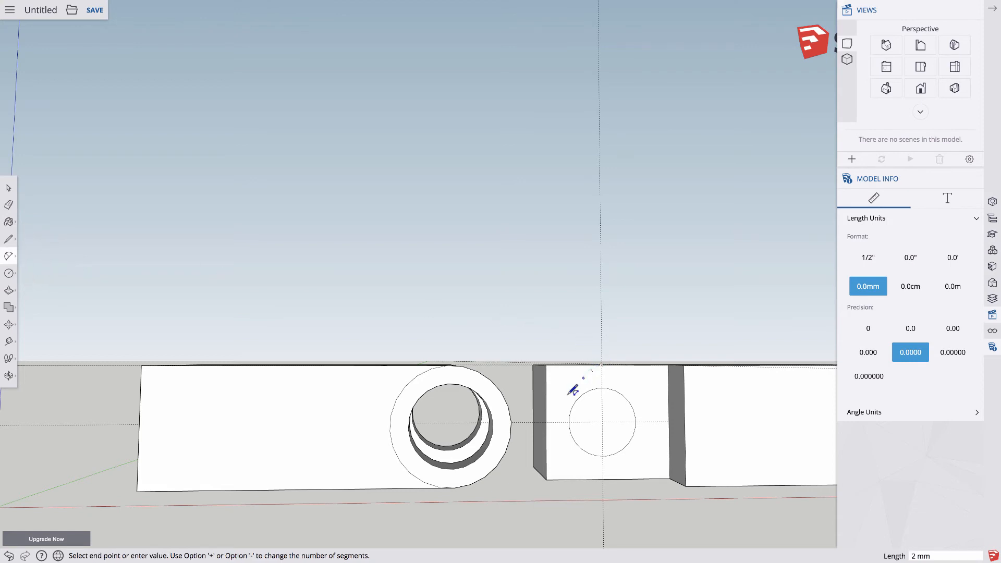
pyautogui.click(547, 420)
pyautogui.click(549, 420)
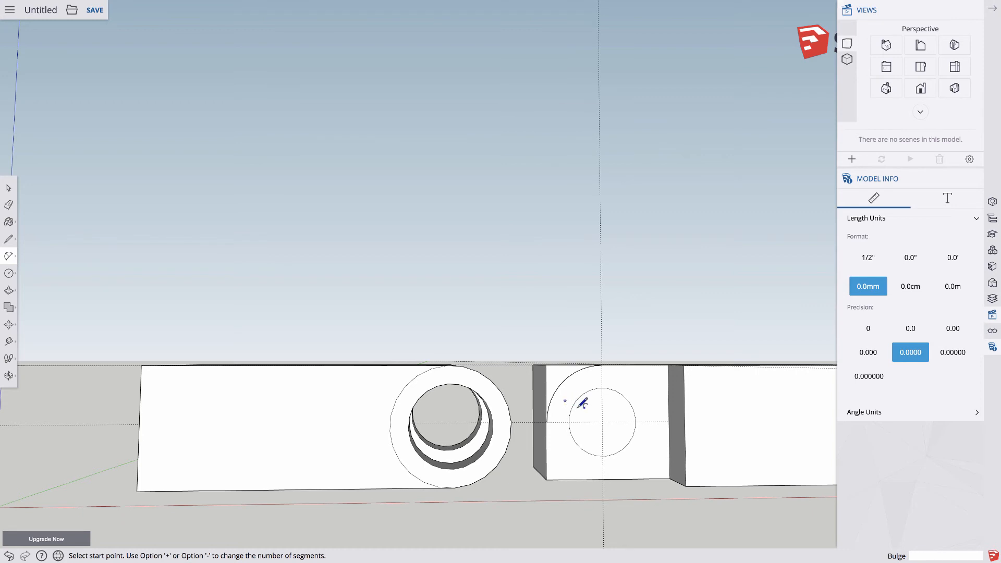
pyautogui.click(546, 421)
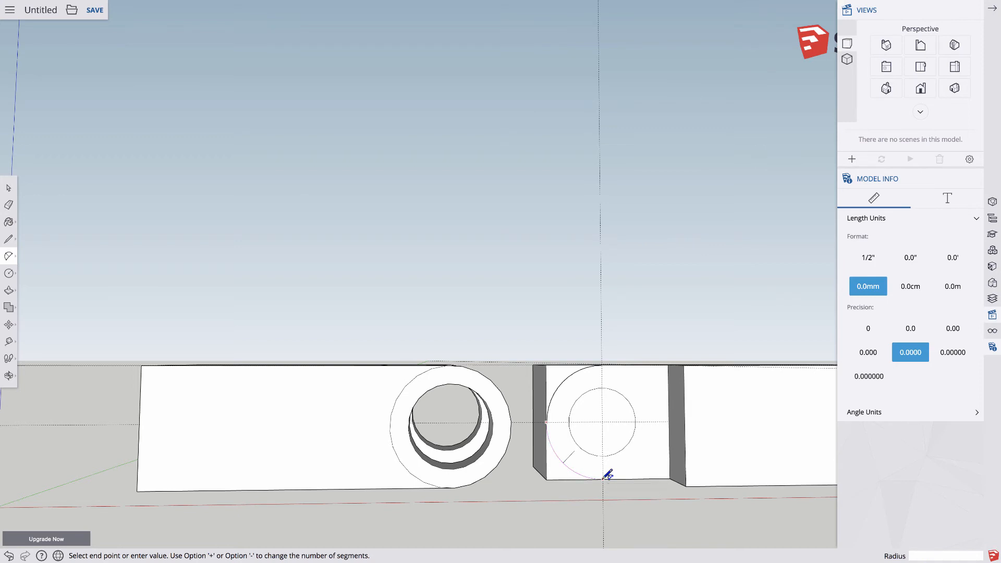
pyautogui.click(605, 476)
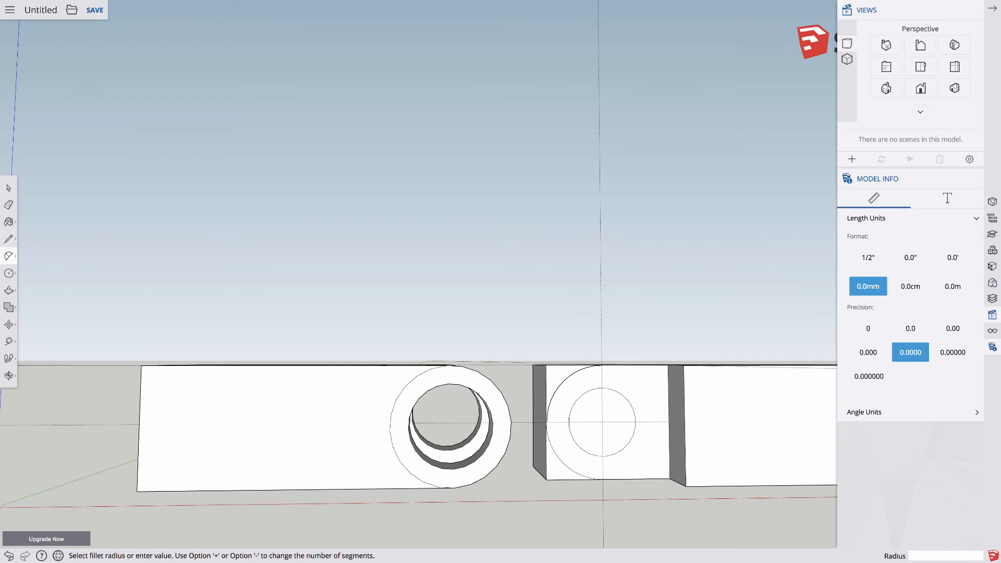
# - Try to push away the corner outside the upper arc, and undo back to the circle alone
pyautogui.click(9, 188)
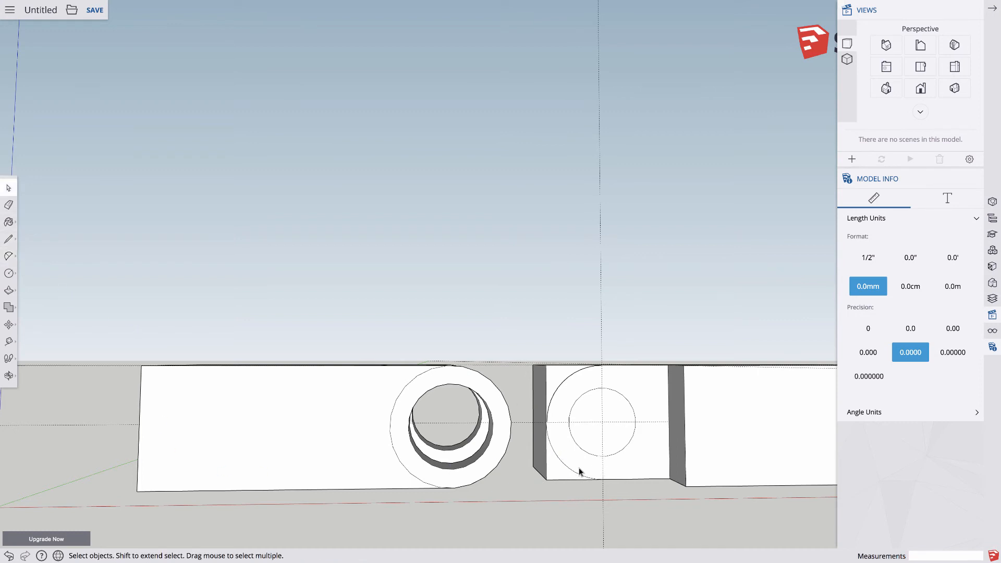
pyautogui.press('o')
pyautogui.moveTo(572, 462); pyautogui.dragTo(514, 422)
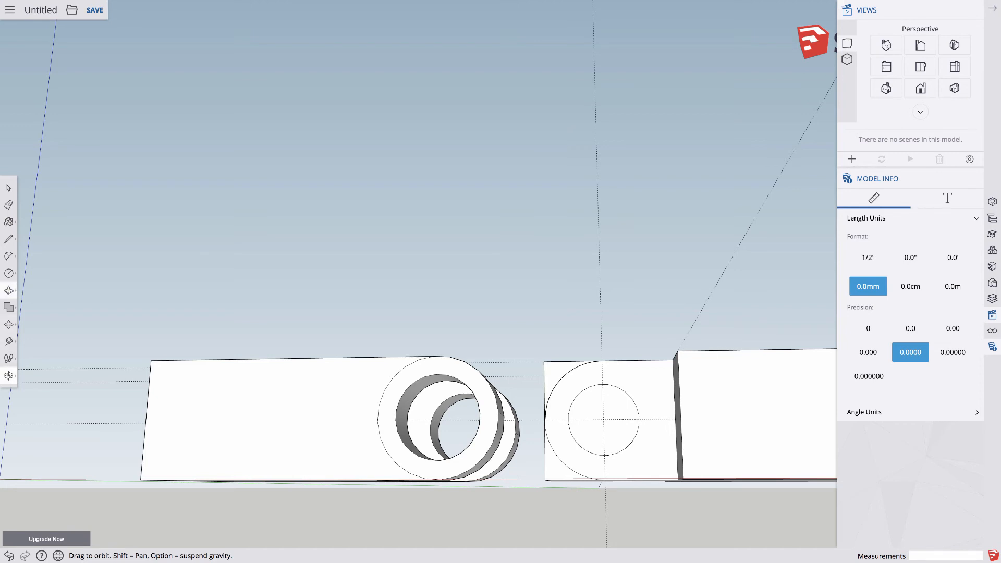
pyautogui.click(9, 290)
pyautogui.moveTo(553, 373); pyautogui.dragTo(580, 372)
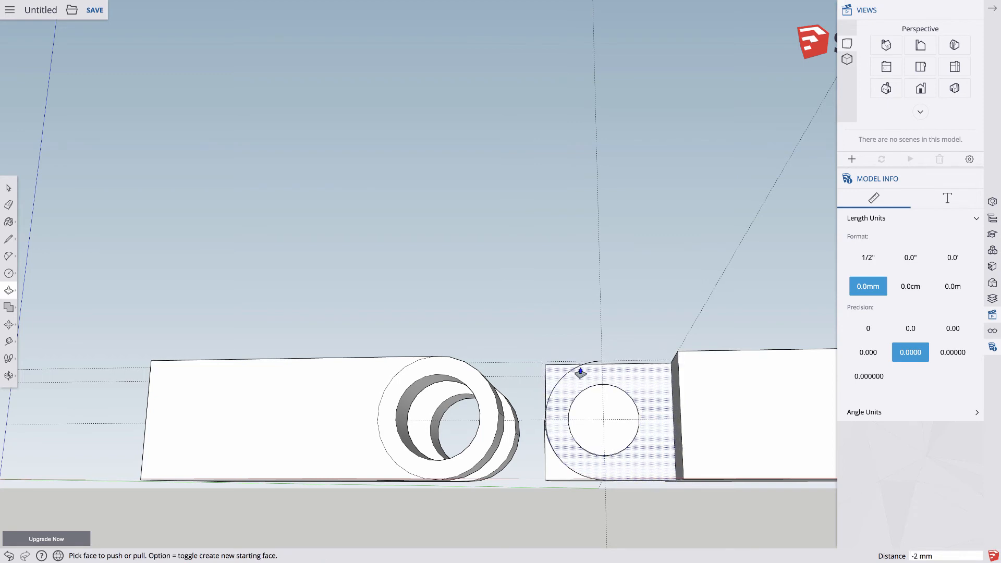
pyautogui.press('super+z')
pyautogui.press('super+z')
pyautogui.press('super+z')
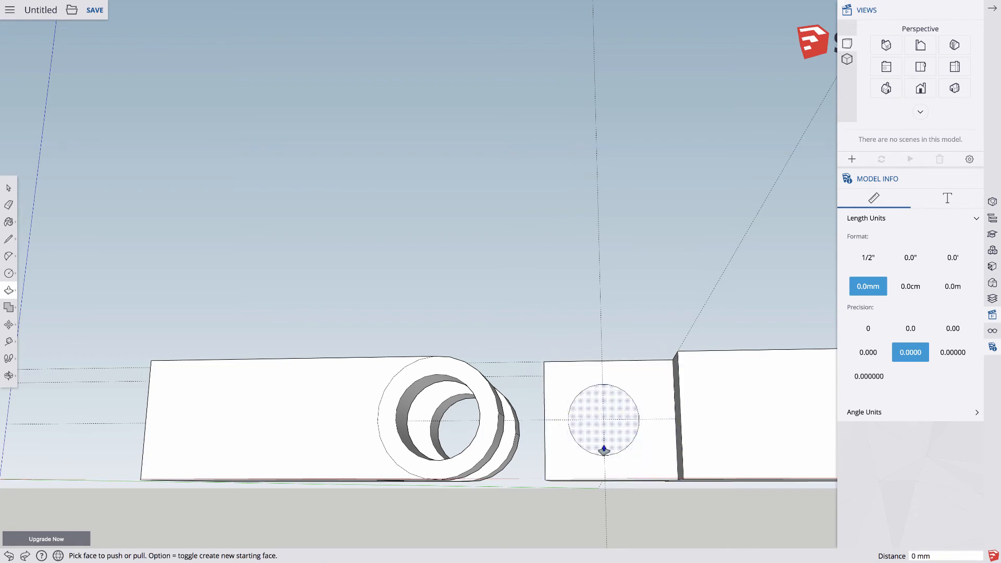
# - Redraw the upper and lower quarter arcs around the circle to outline the tongue's rounded end
pyautogui.press('o')
pyautogui.moveTo(556, 342); pyautogui.dragTo(603, 402)
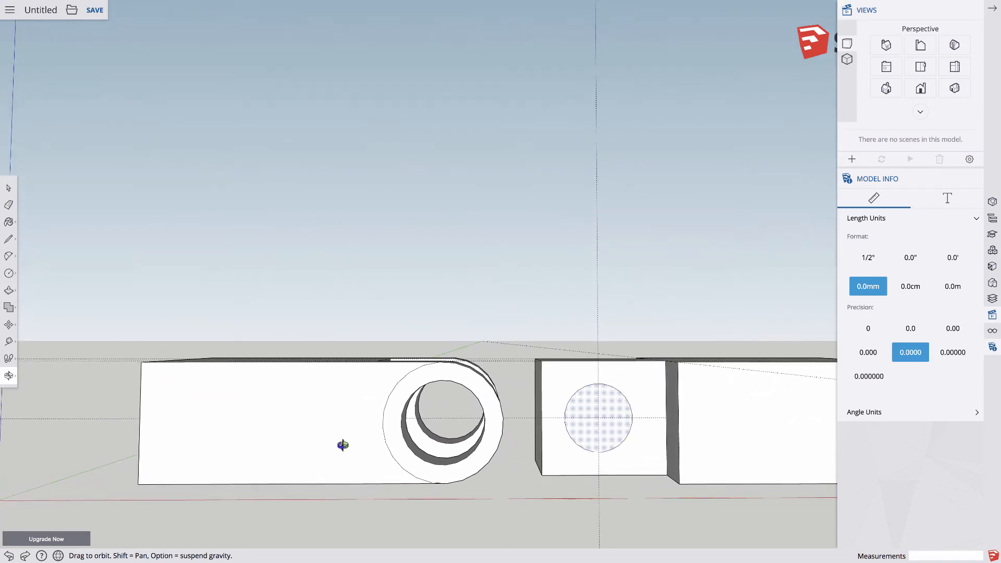
pyautogui.click(8, 255)
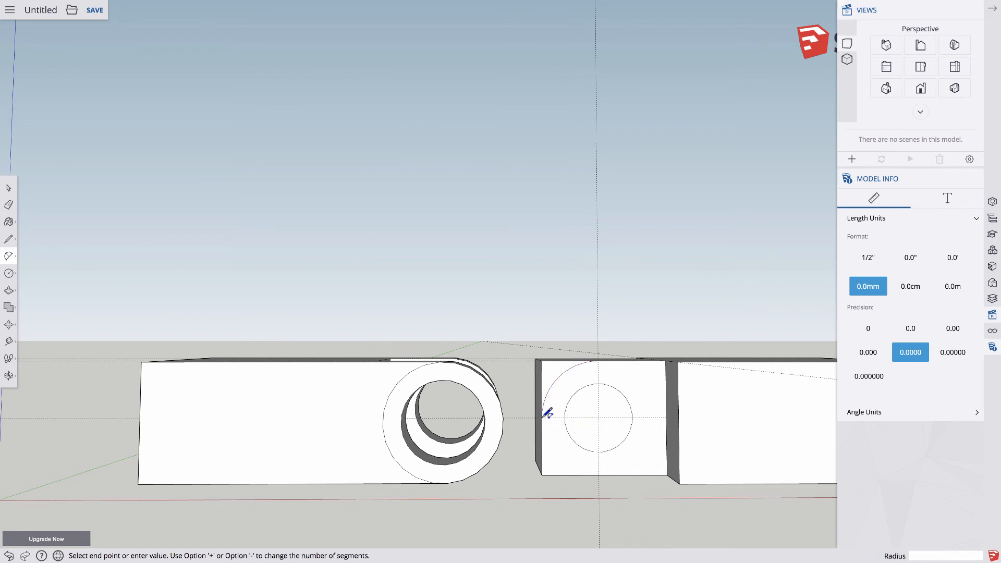
pyautogui.click(601, 474)
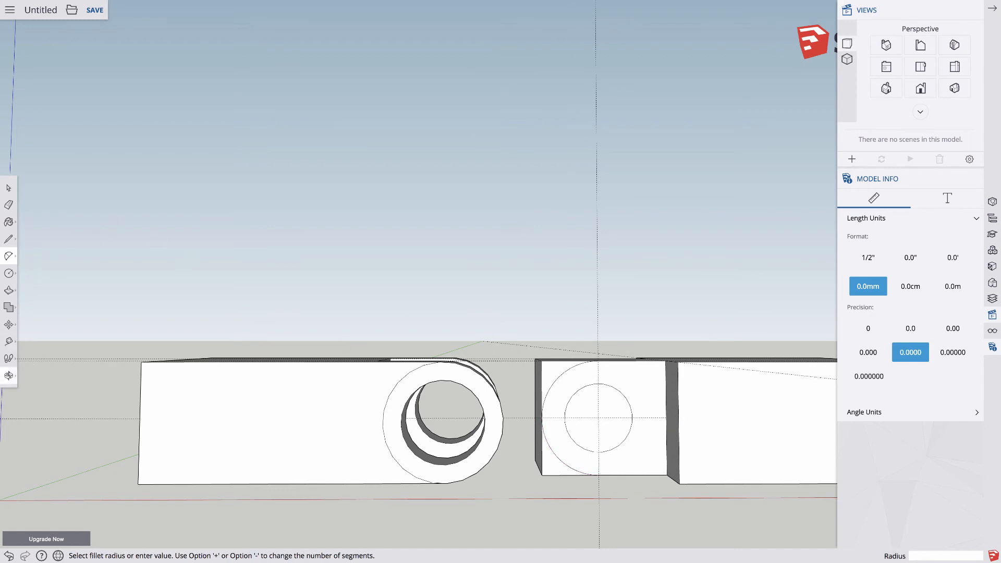
# - Push both corners outside the arcs through the tongue's full 10 mm thickness to round its end
pyautogui.click(9, 290)
pyautogui.moveTo(557, 372); pyautogui.dragTo(536, 368)
pyautogui.click(549, 466)
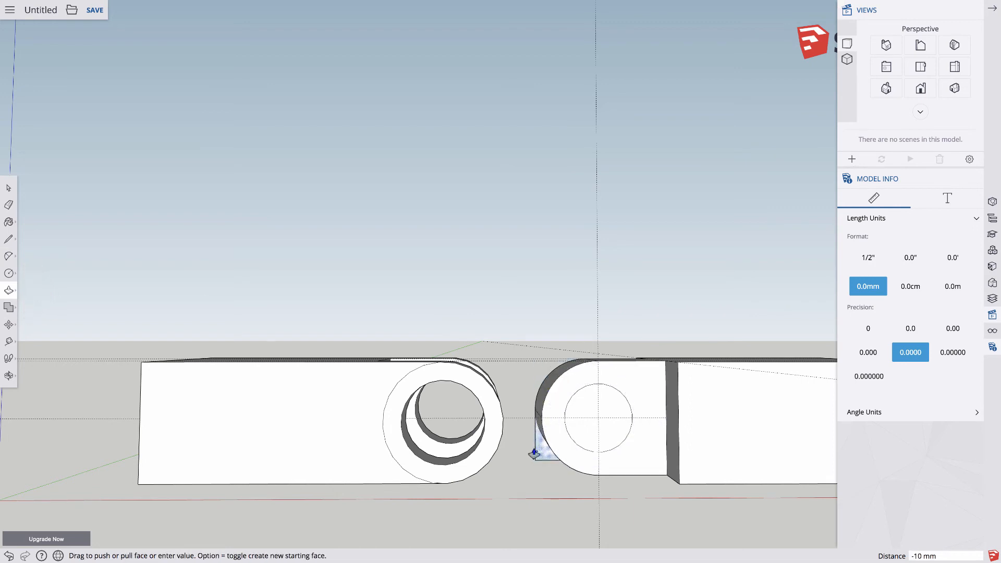
pyautogui.click(538, 456)
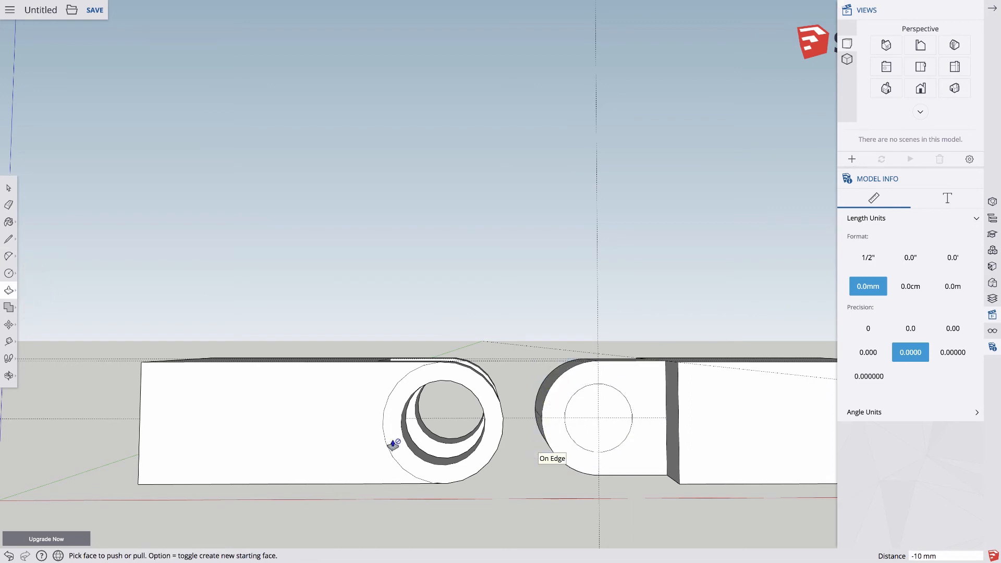
# - Pull the circle out 5 mm from the tongue's side face to form a pin
pyautogui.click(598, 431)
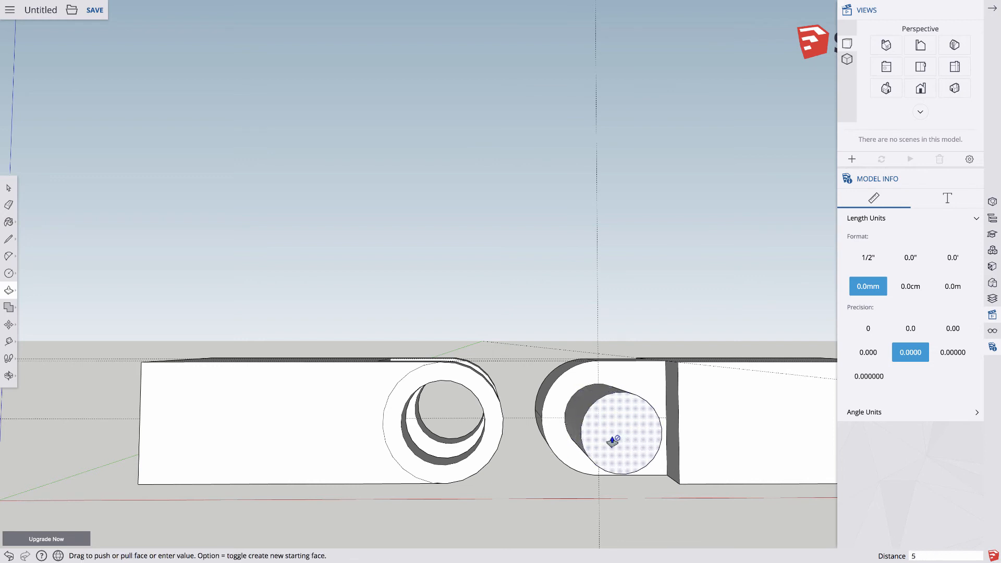
pyautogui.write('5')
pyautogui.press('Return')
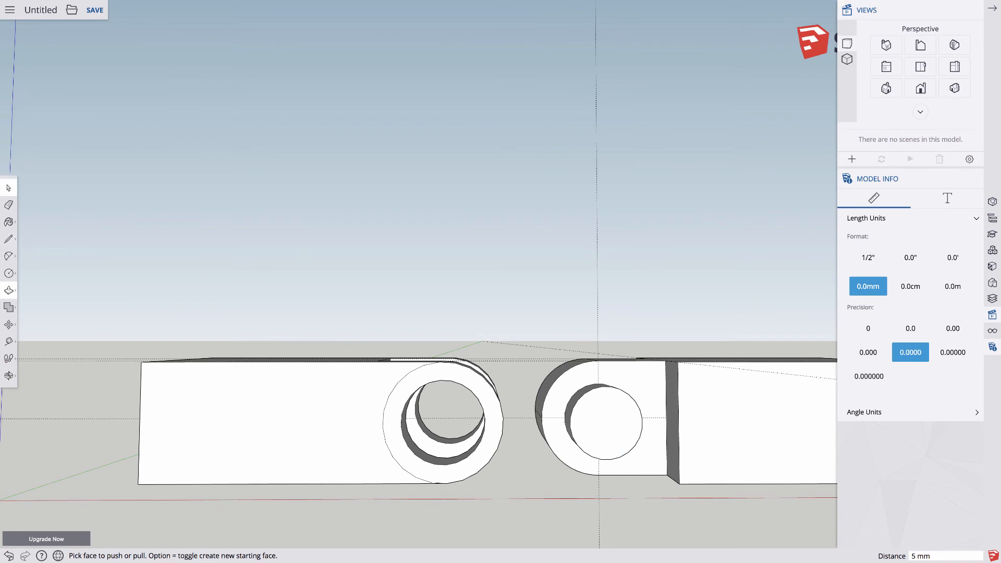
pyautogui.press('space')
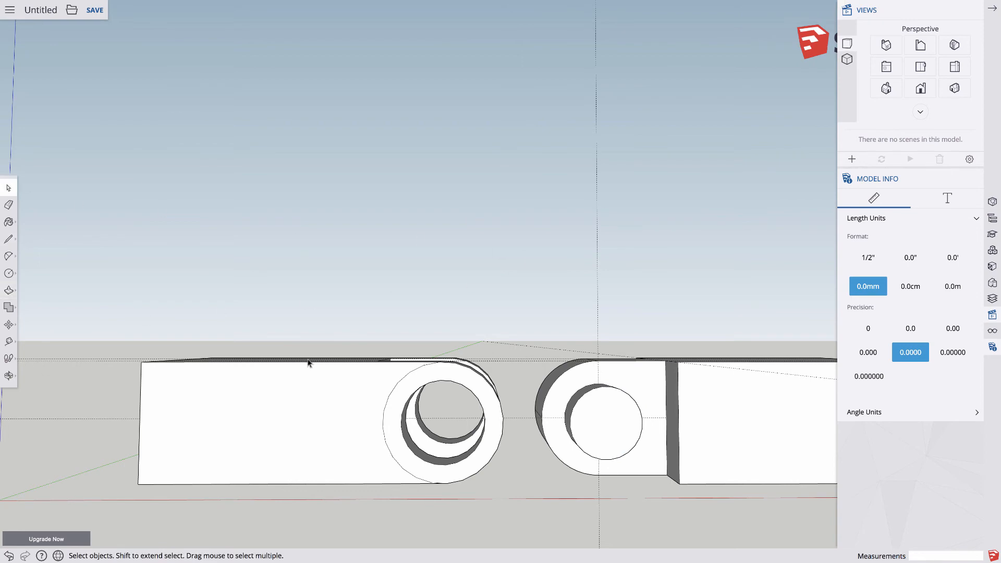
# - Place guides on the tongue's opposite side face, 5 mm from the shoulder edge and 5 mm below the top edge
pyautogui.press('o')
pyautogui.moveTo(458, 313); pyautogui.dragTo(511, 399)
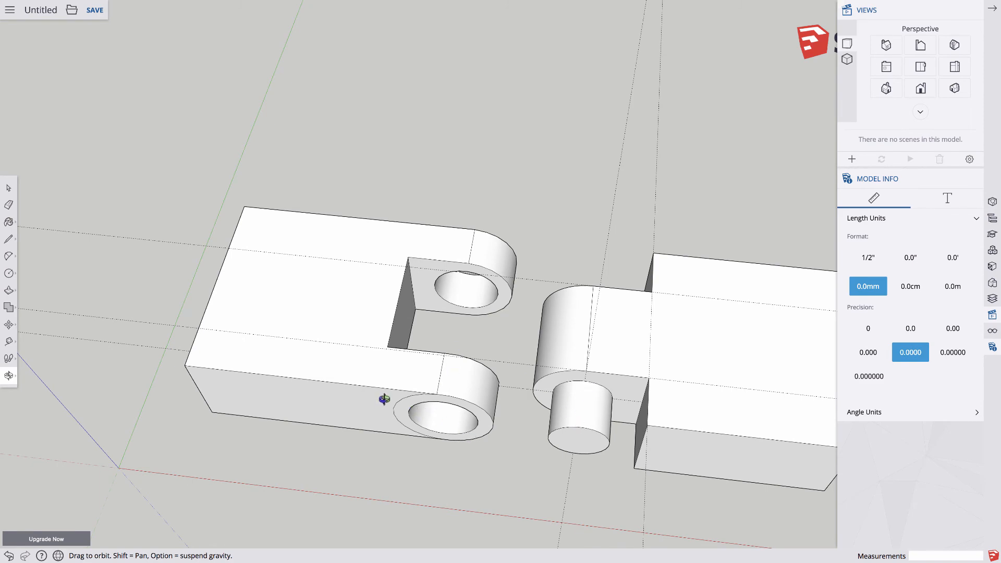
pyautogui.moveTo(424, 331); pyautogui.dragTo(603, 245)
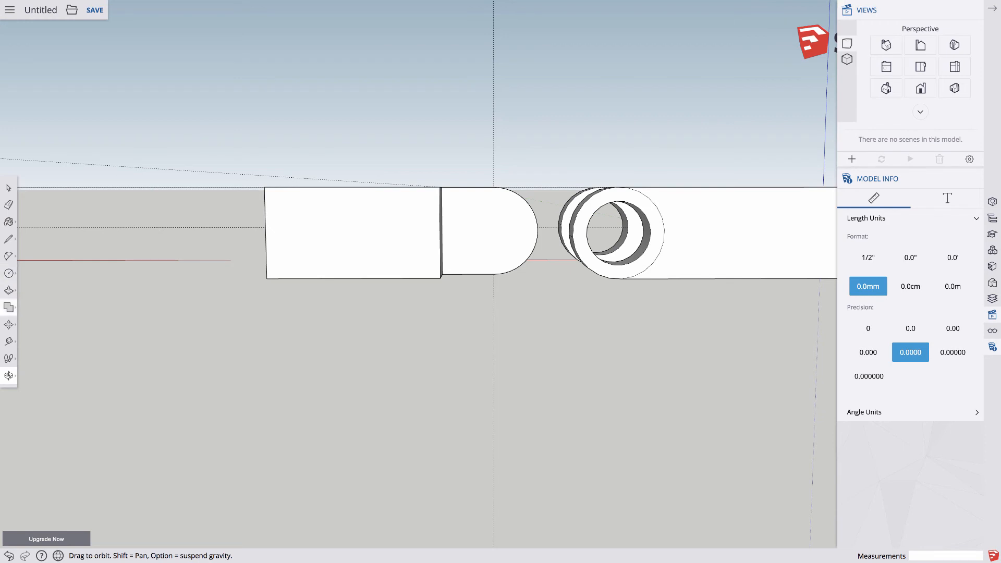
pyautogui.click(9, 342)
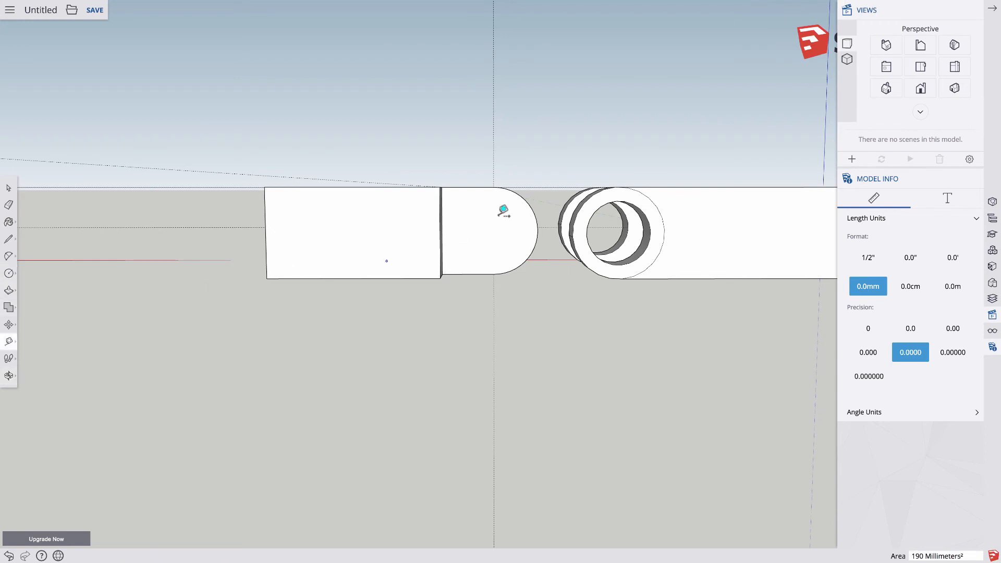
pyautogui.click(444, 225)
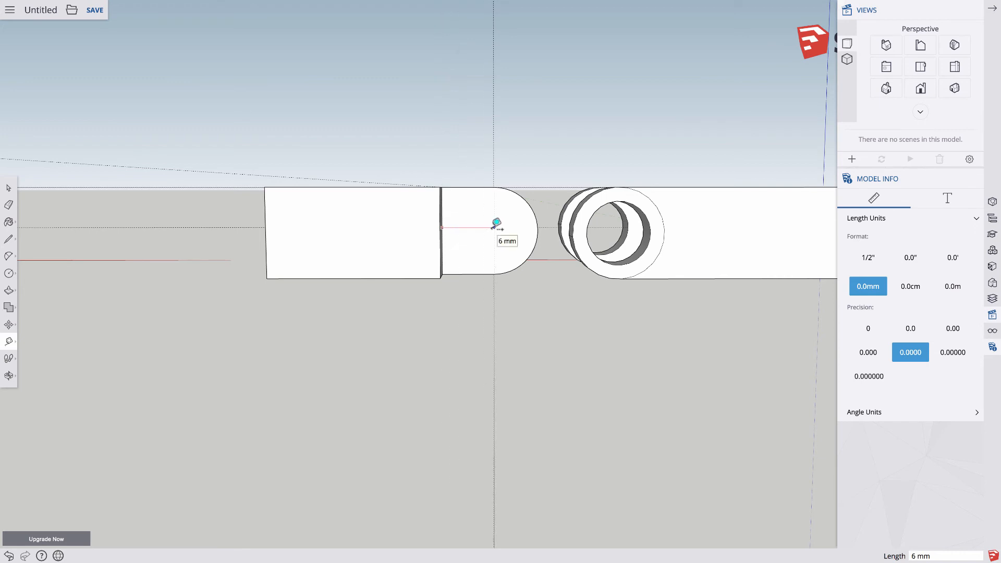
pyautogui.write('5')
pyautogui.press('Return')
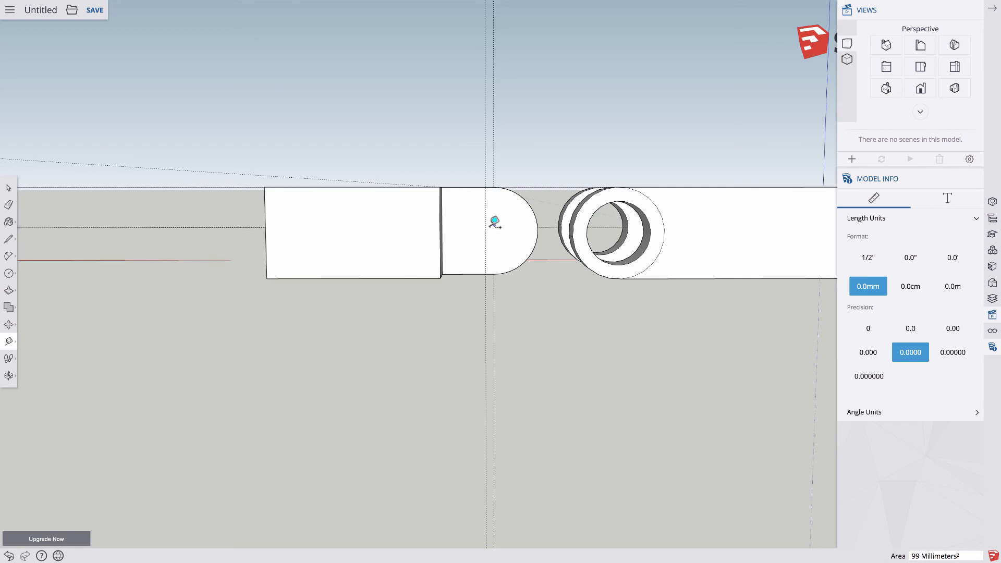
pyautogui.click(479, 186)
pyautogui.write('5')
pyautogui.press('Return')
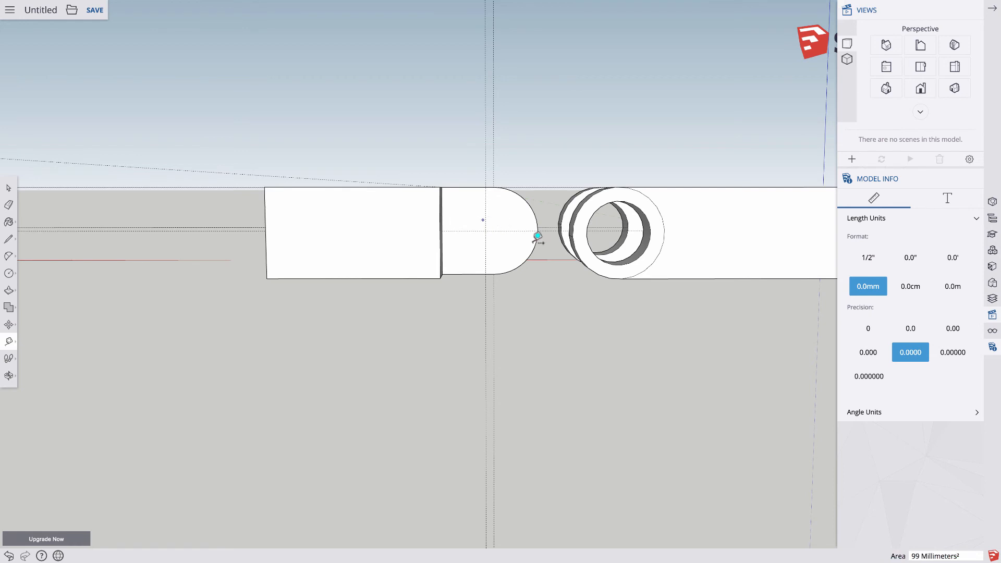
# - Draw a circle of 3 mm radius at the new guide intersection on the tongue's opposite side face
pyautogui.scroll(1, 328, 282)
pyautogui.click(9, 273)
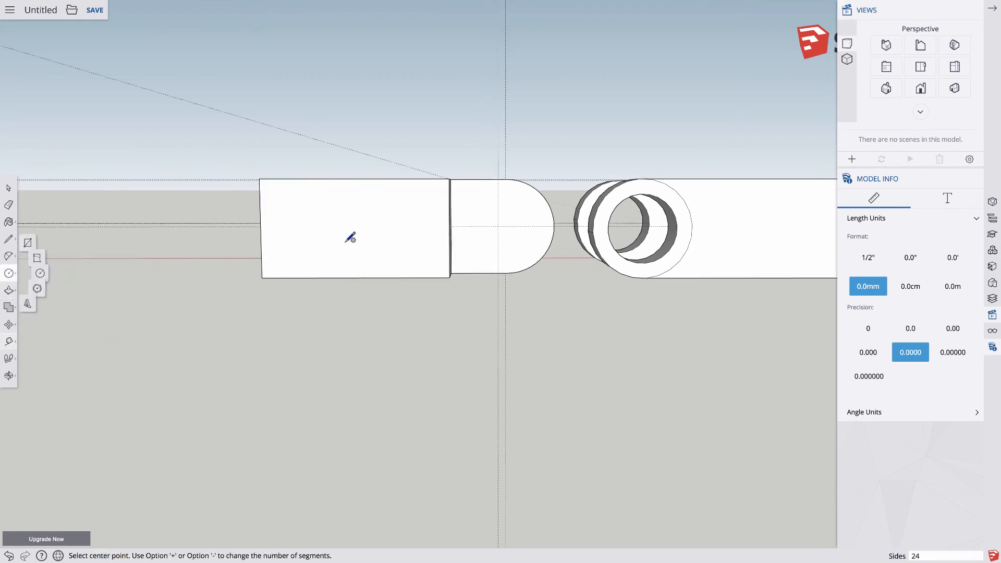
pyautogui.click(497, 226)
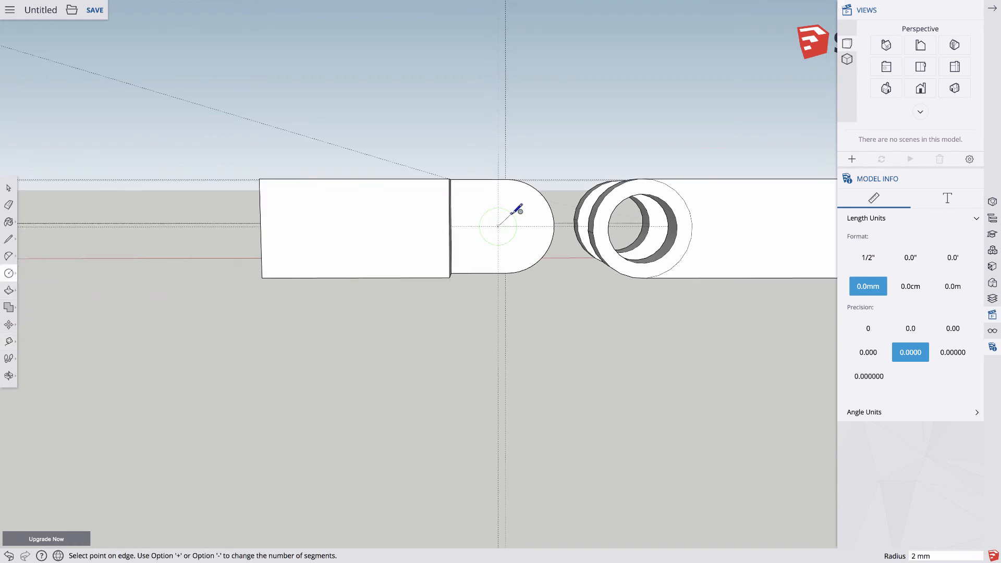
pyautogui.press('Return')
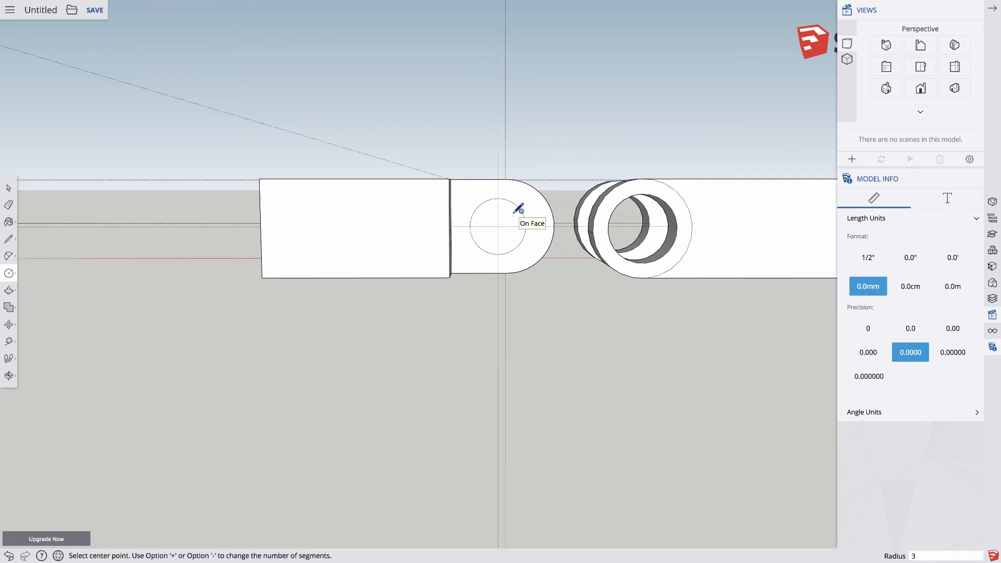
pyautogui.scroll(-1, 517, 209)
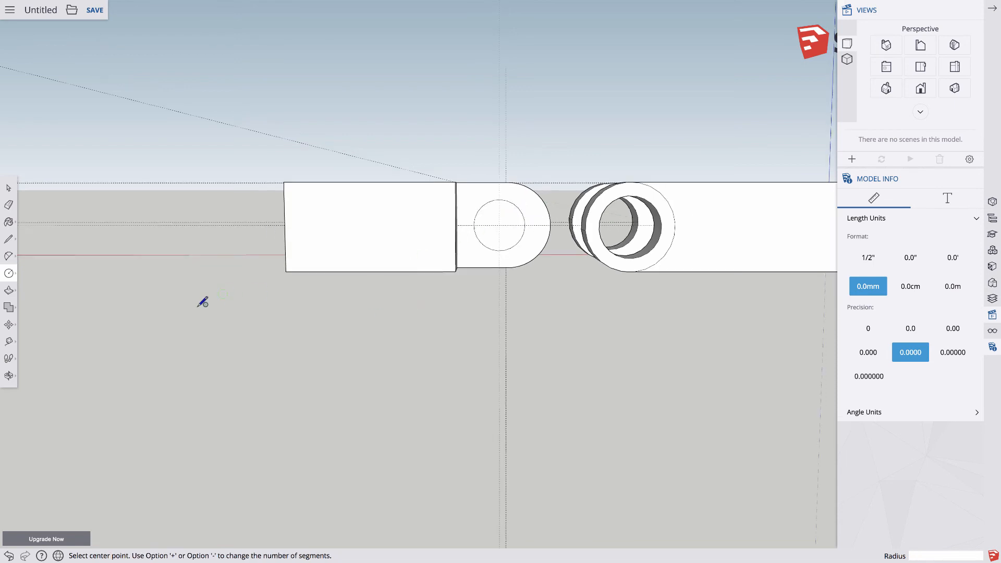
# - Pull the circle on the tongue's opposite side face out 5 mm to form the second pin
pyautogui.click(8, 290)
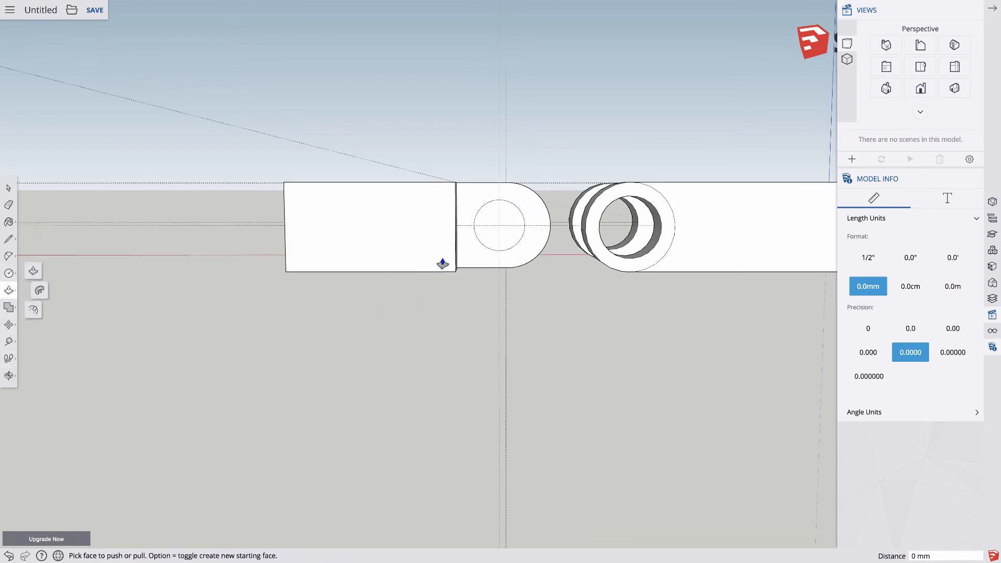
pyautogui.click(499, 229)
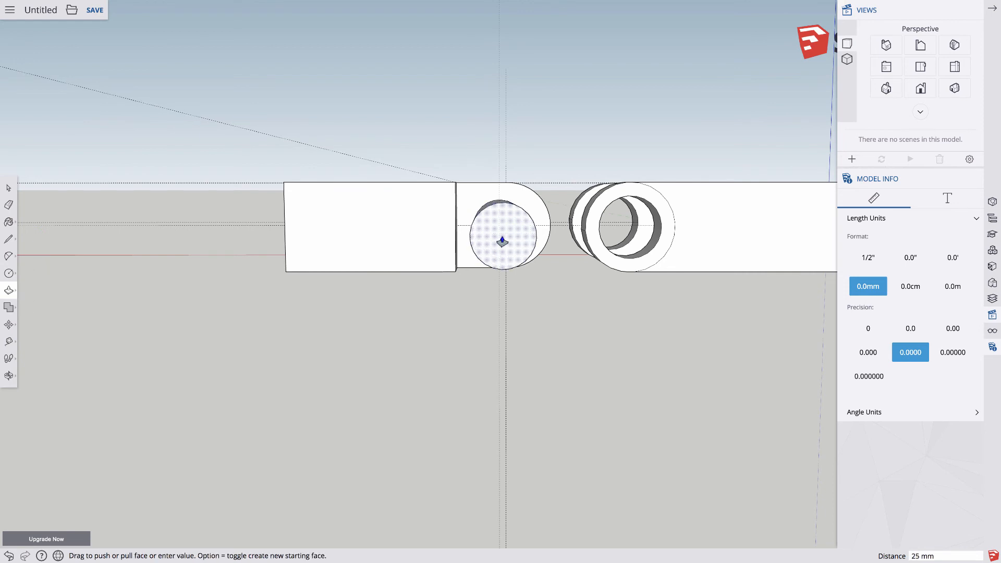
pyautogui.press('Return')
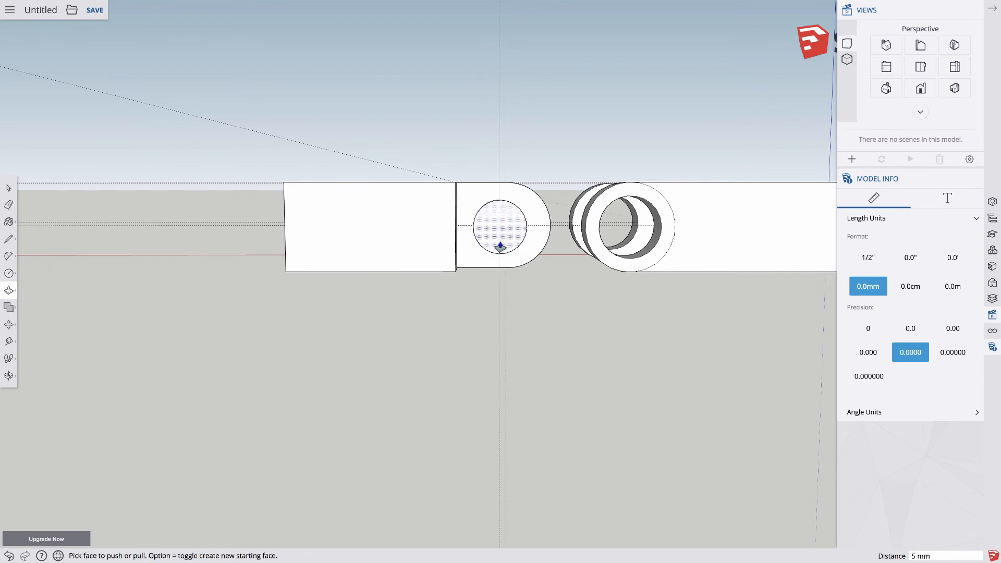
# - Make the entire tongued block, including both pins, into a named component in a front view
pyautogui.scroll(3, 130, 229)
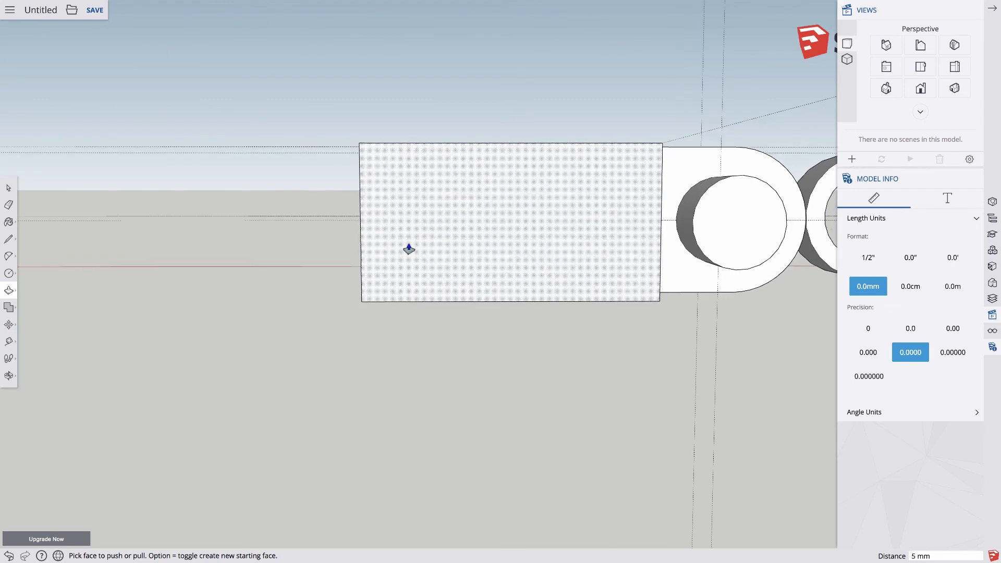
pyautogui.press('o')
pyautogui.moveTo(735, 163); pyautogui.dragTo(585, 426)
pyautogui.scroll(-5, 644, 408)
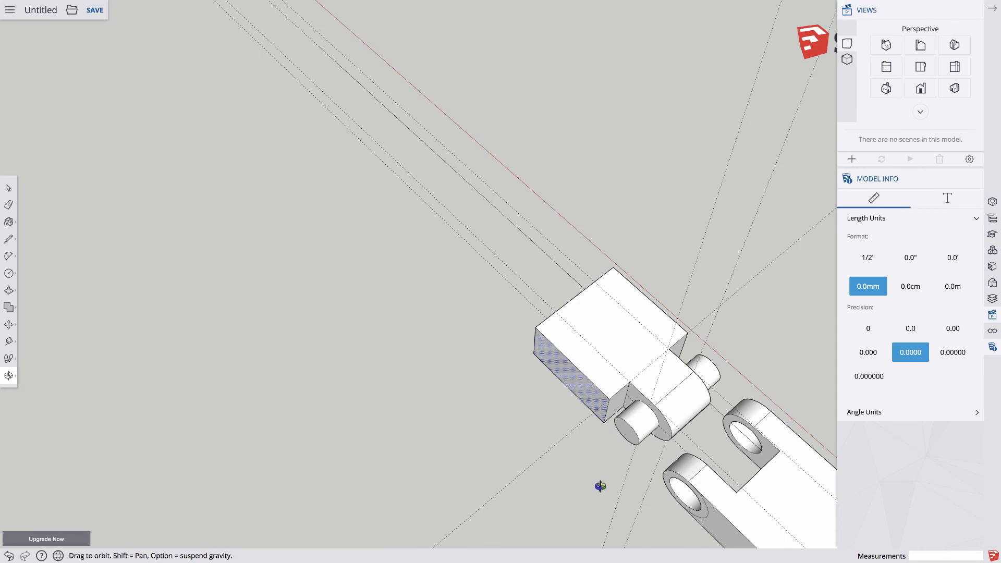
pyautogui.moveTo(736, 244); pyautogui.dragTo(771, 233)
pyautogui.click(920, 45)
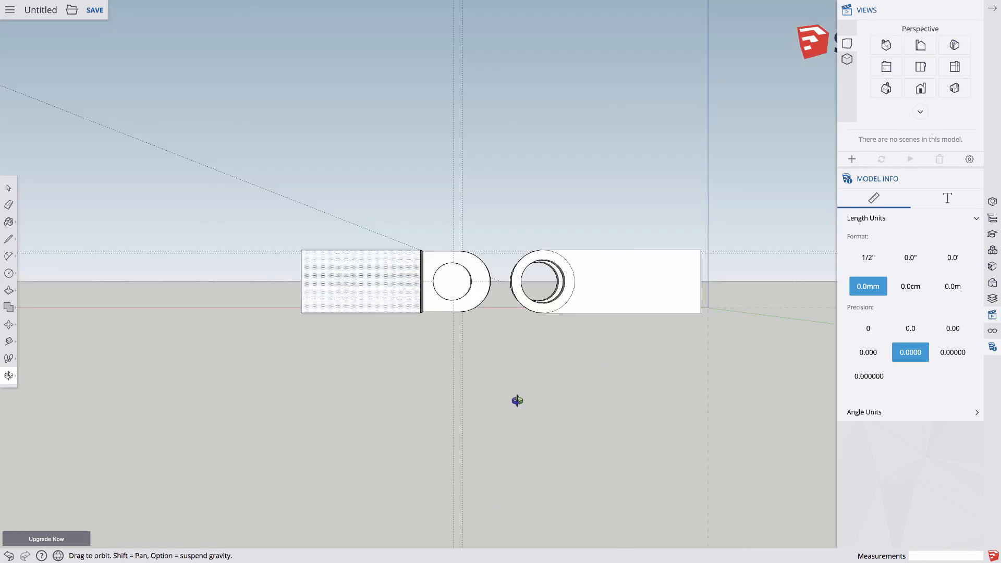
pyautogui.click(9, 188)
pyautogui.click(239, 195)
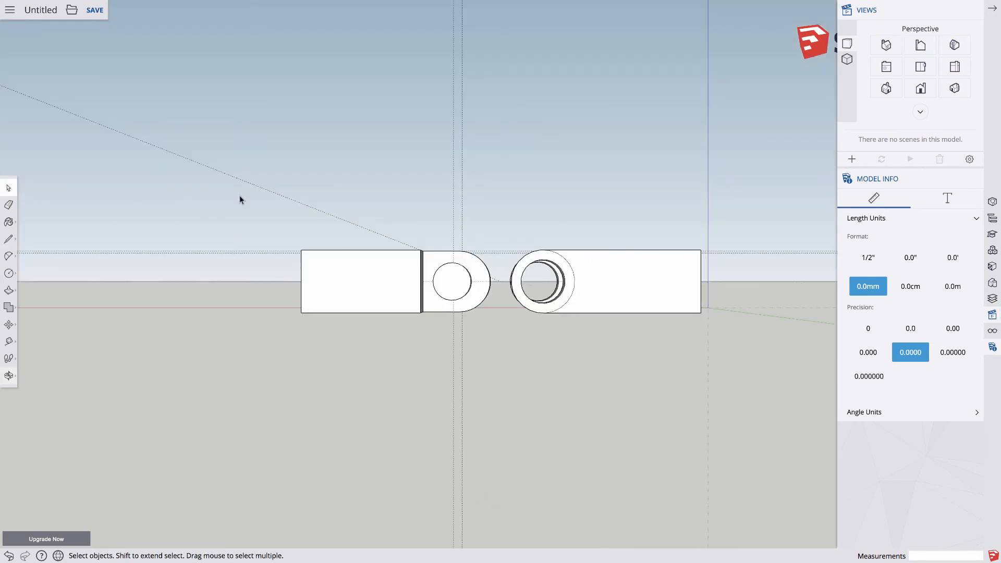
pyautogui.moveTo(230, 199); pyautogui.dragTo(504, 370)
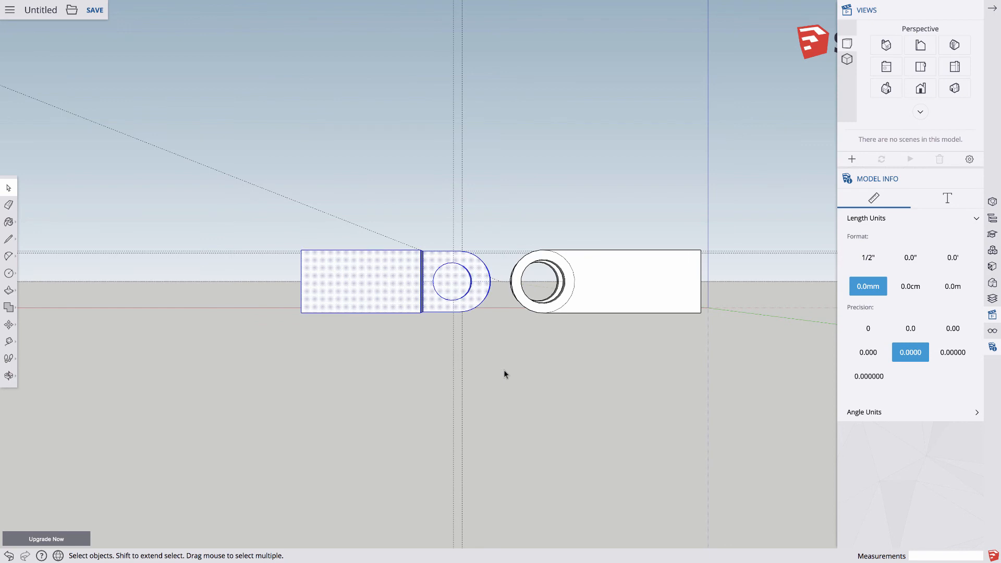
pyautogui.rightClick(412, 288)
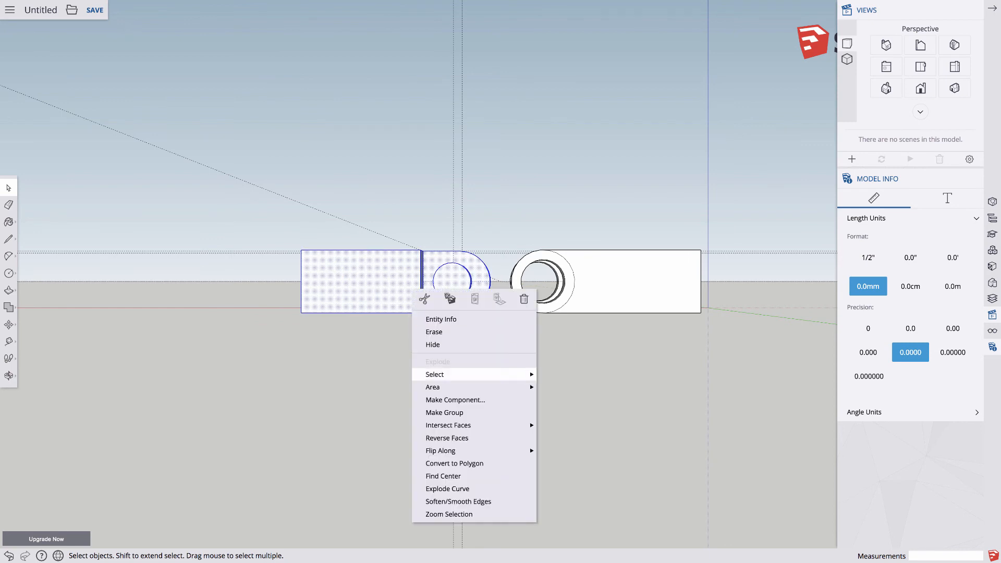
pyautogui.click(455, 400)
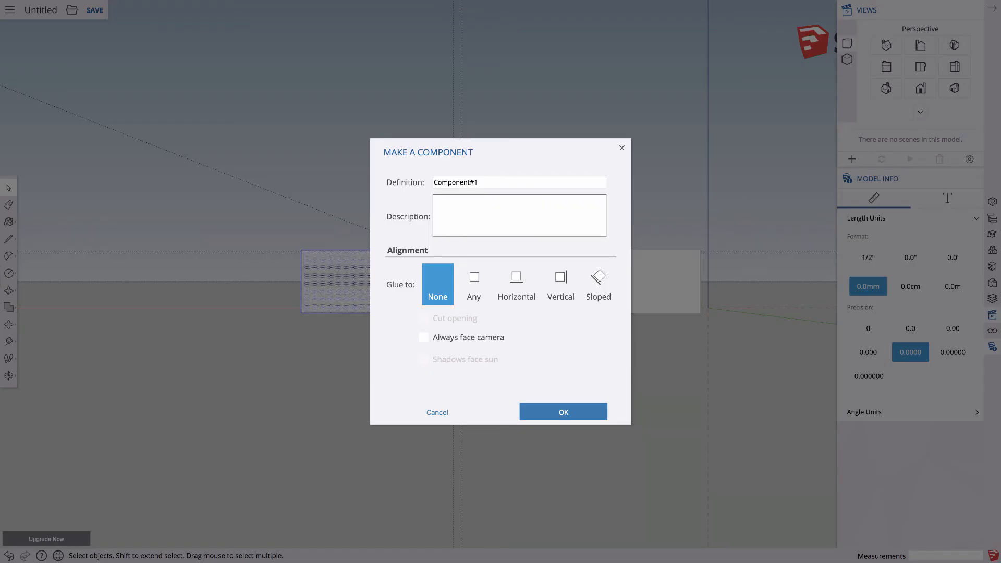
pyautogui.press('super+a')
pyautogui.write('Hi')
pyautogui.press('Return')
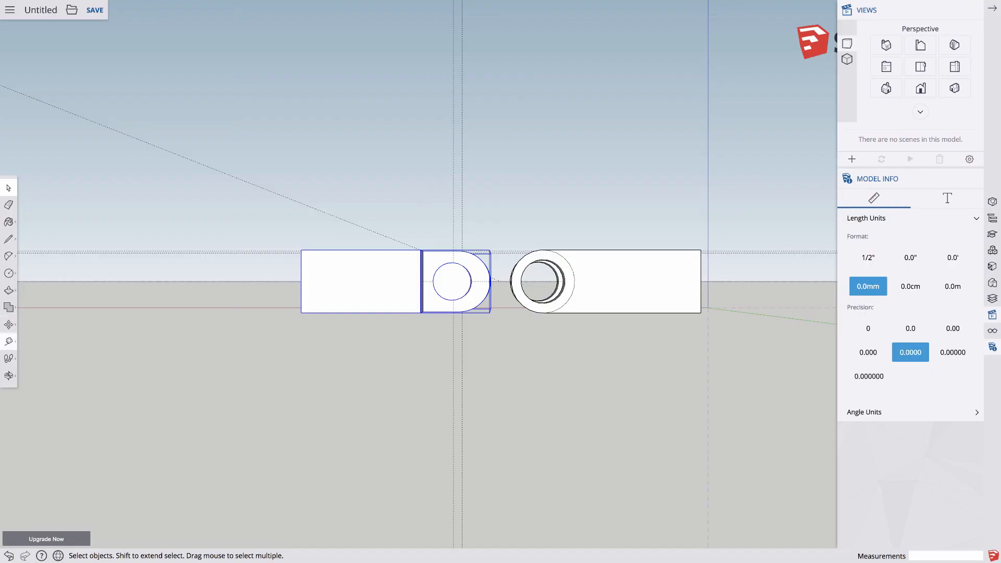
# - Move the tongued component 15 mm toward Hinge1 so its pins sit in the arm holes
pyautogui.click(8, 324)
pyautogui.scroll(1, 168, 313)
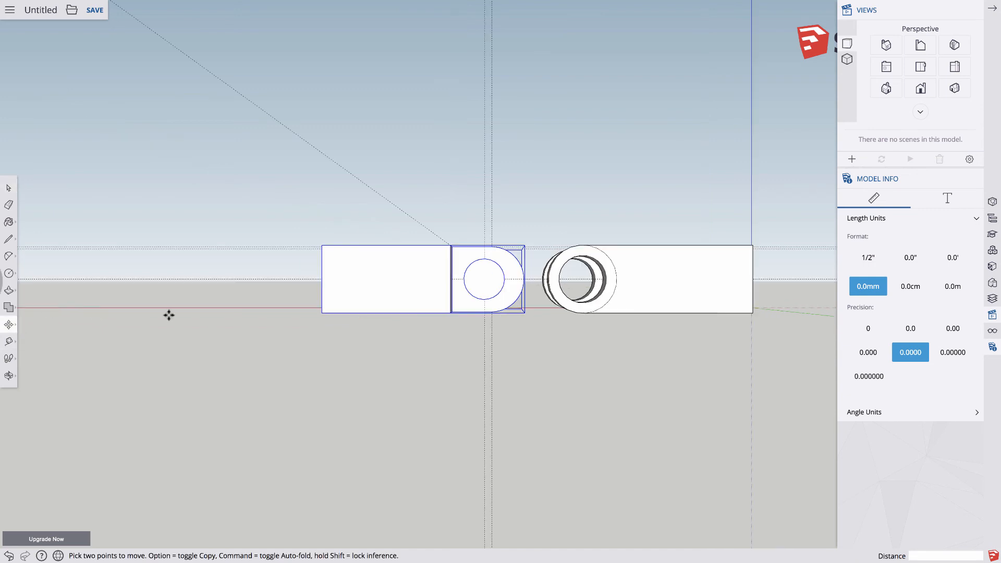
pyautogui.click(402, 278)
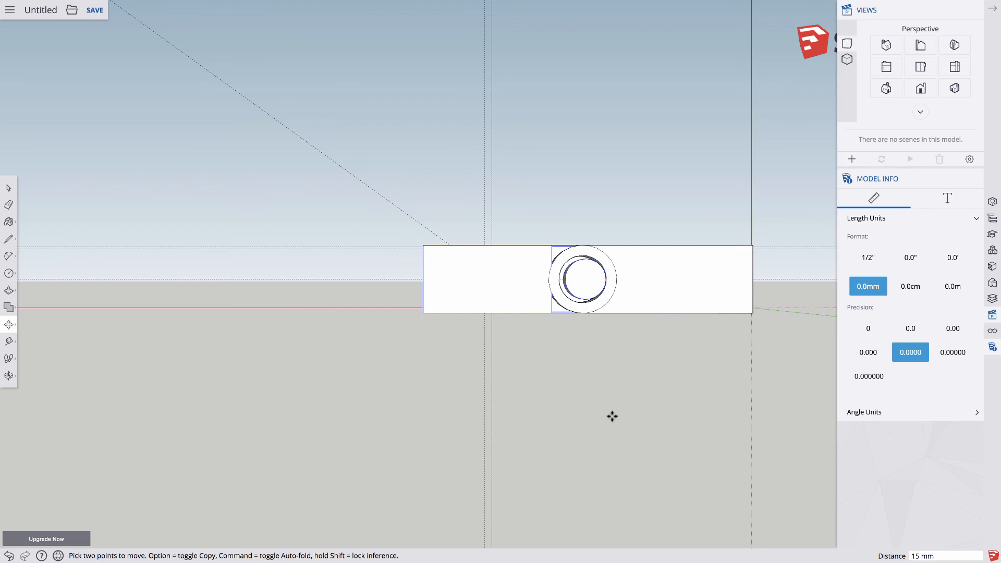
# - Try shifting the tongued component 1 mm away from Hinge1 to centre its pin in the hole
pyautogui.press('h')
pyautogui.moveTo(646, 335); pyautogui.dragTo(485, 512)
pyautogui.scroll(5, 531, 451)
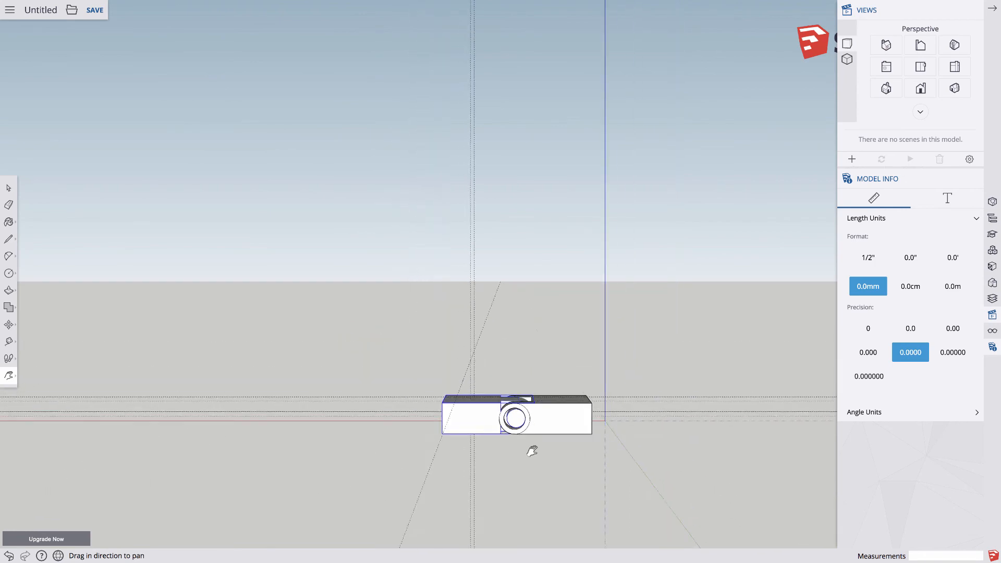
pyautogui.scroll(2, 532, 451)
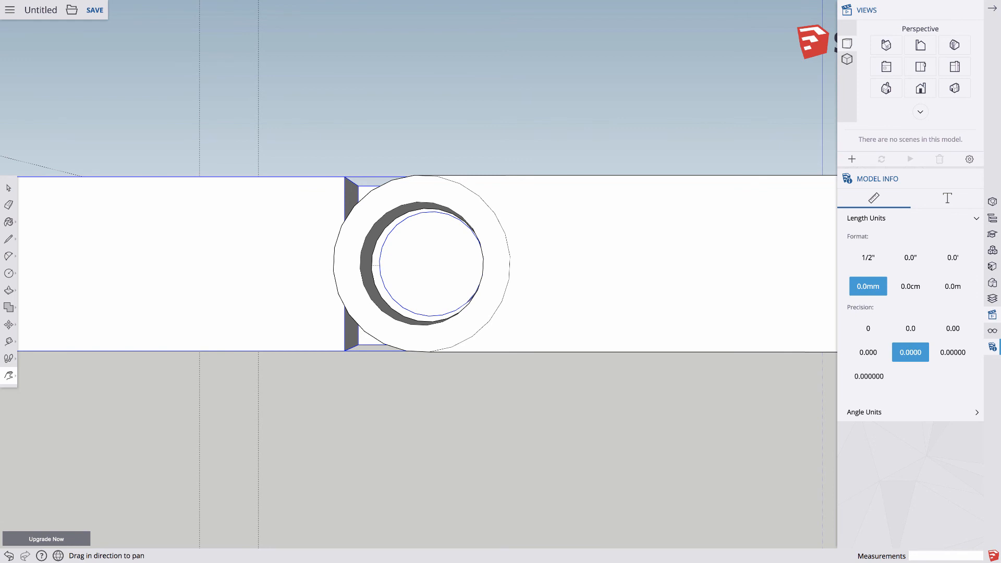
pyautogui.click(8, 188)
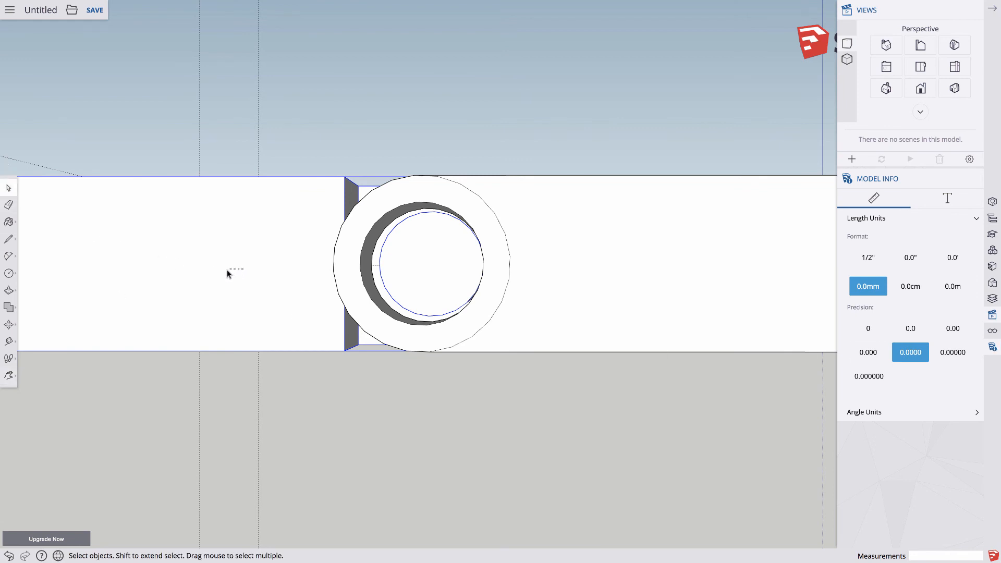
pyautogui.click(8, 324)
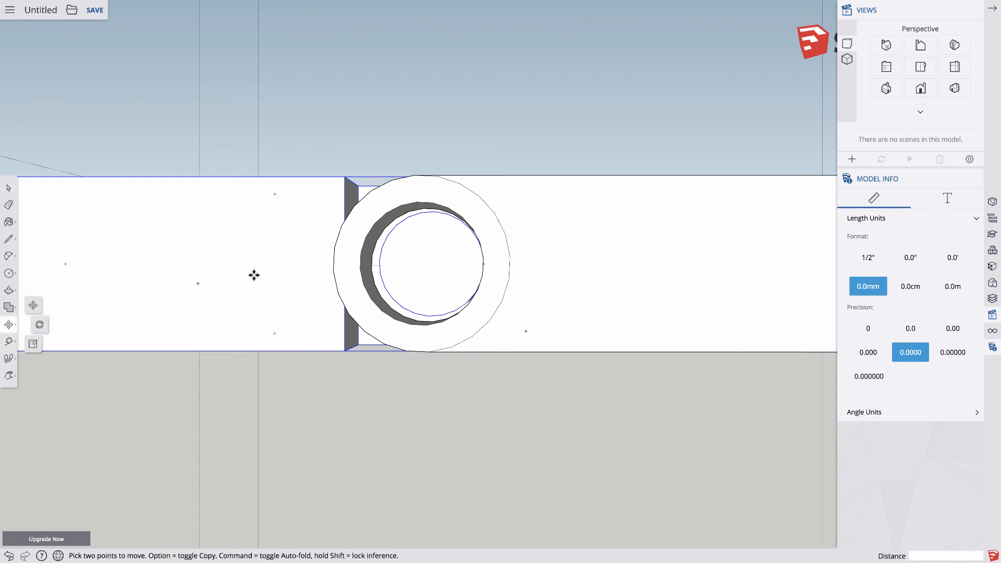
pyautogui.click(285, 269)
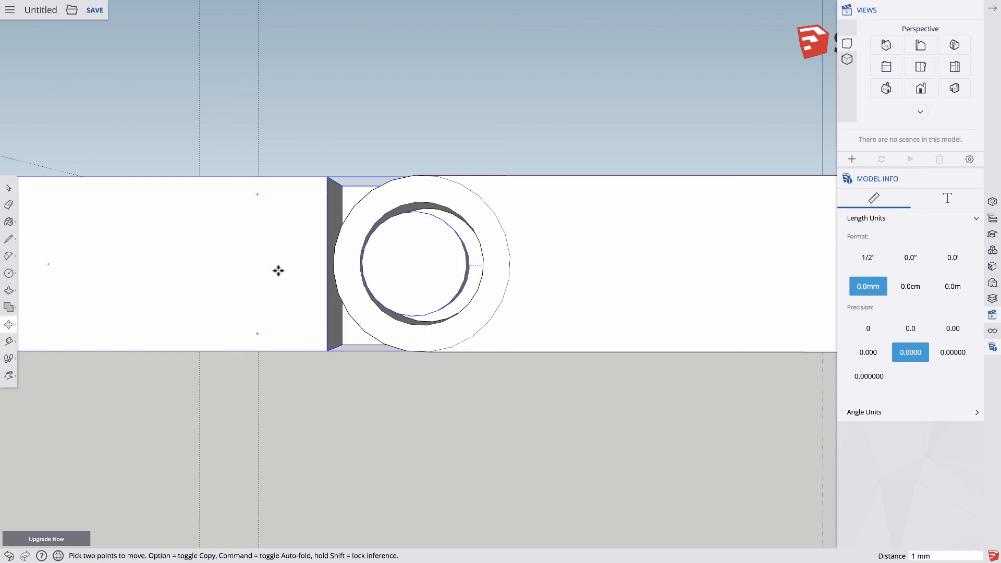
pyautogui.rightClick(309, 263)
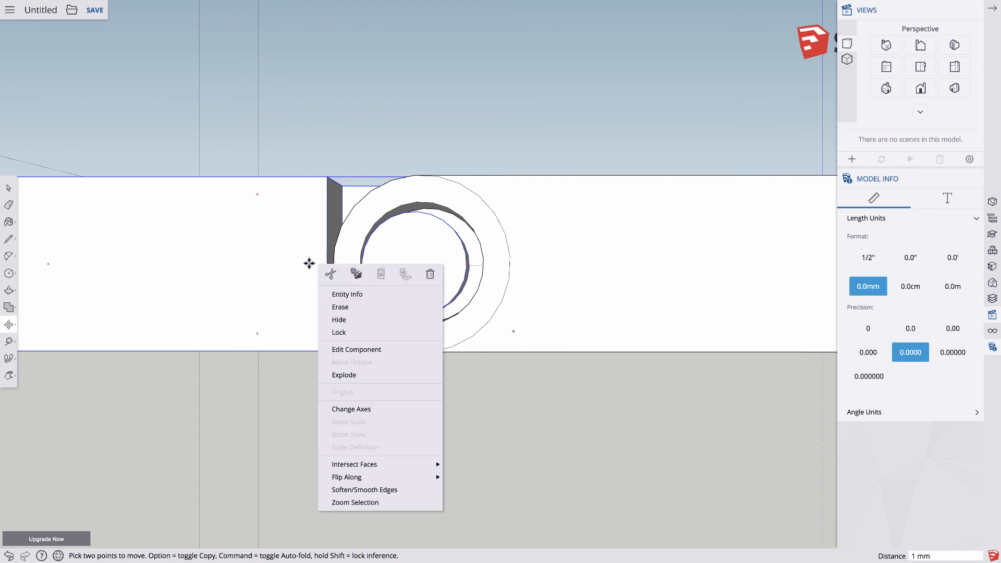
pyautogui.click(309, 264)
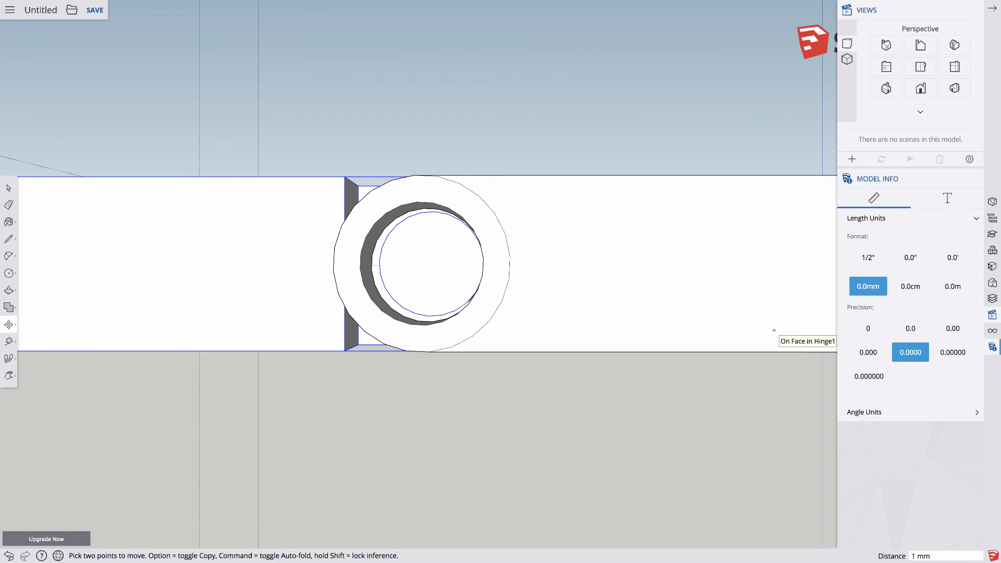
# - Shift the tongued component 0.36 mm away from Hinge1 using six-decimal length precision, and restore the precision to four decimals
pyautogui.click(868, 376)
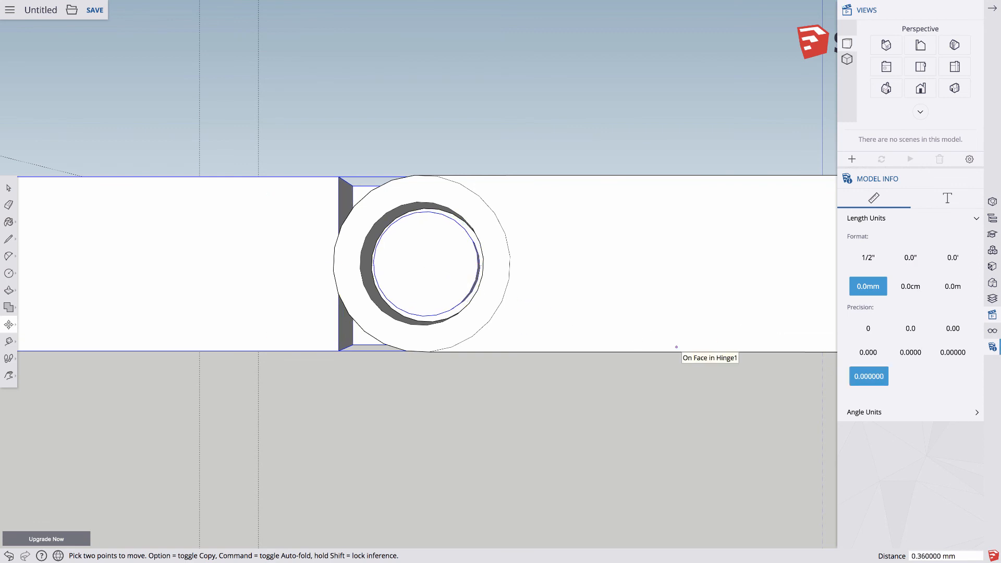
pyautogui.click(910, 352)
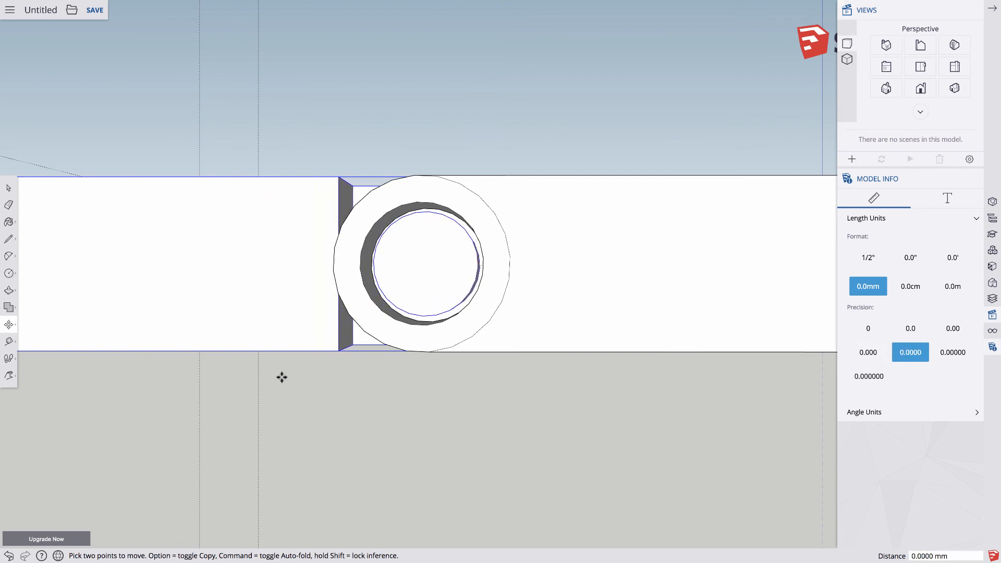
# - Shift the tongued component 1.05 mm in a top view to centre the tongue between Hinge1's two arms
pyautogui.moveTo(336, 384)
pyautogui.mouseDown(button='middle')
pyautogui.moveTo(315, 380)
pyautogui.moveTo(351, 411)
pyautogui.moveTo(327, 383)
pyautogui.moveTo(341, 375)
pyautogui.mouseUp(button='middle')
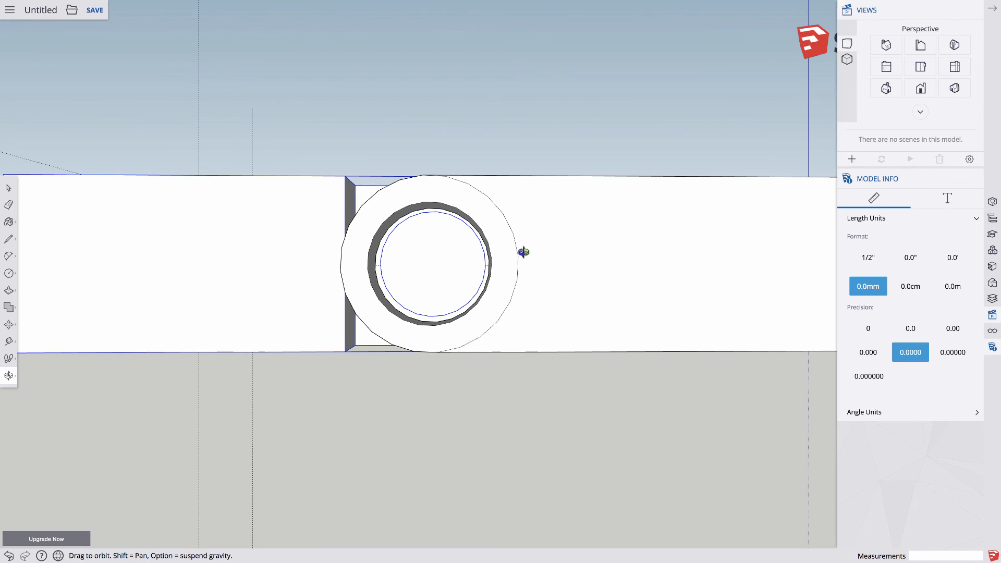
pyautogui.moveTo(504, 151); pyautogui.dragTo(469, 288)
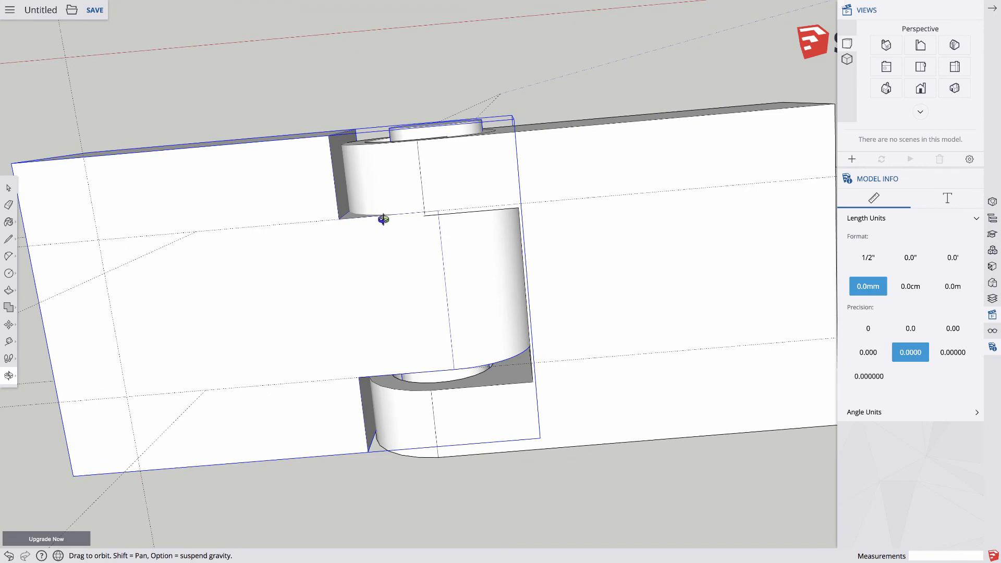
pyautogui.moveTo(291, 212); pyautogui.dragTo(330, 170)
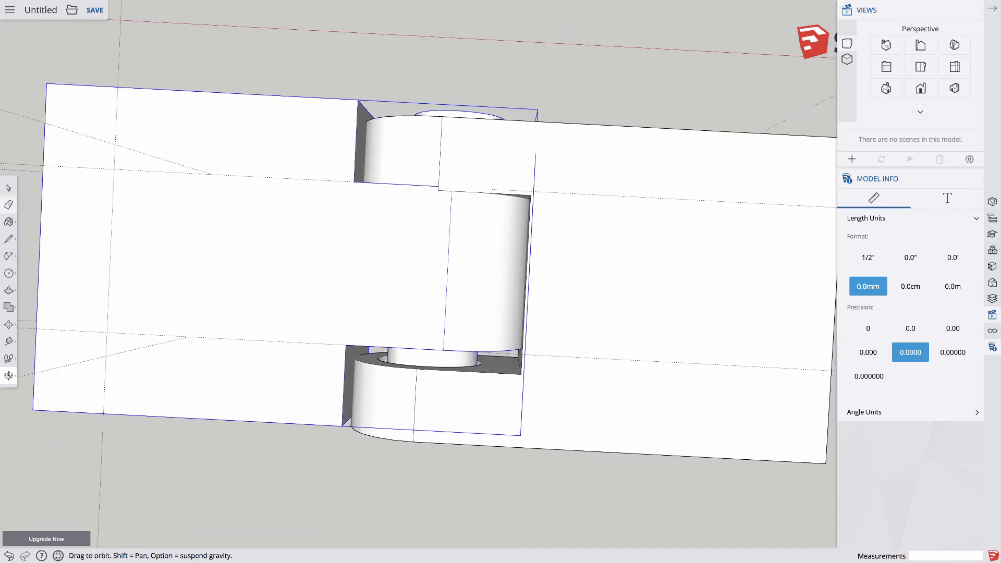
pyautogui.press('m')
pyautogui.click(552, 160)
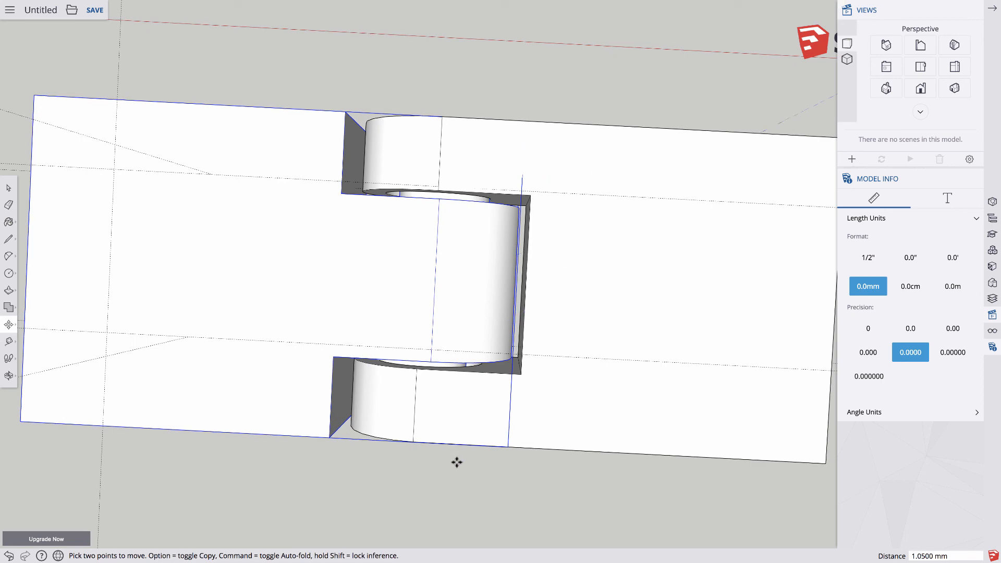
# - Nudge the tongued component about 0.44 mm back toward Hinge1 to centre its pin in the arm hole
pyautogui.moveTo(455, 462); pyautogui.dragTo(450, 442, button='middle')
pyautogui.moveTo(342, 426); pyautogui.dragTo(336, 239, button='middle')
pyautogui.moveTo(336, 239); pyautogui.dragTo(336, 236)
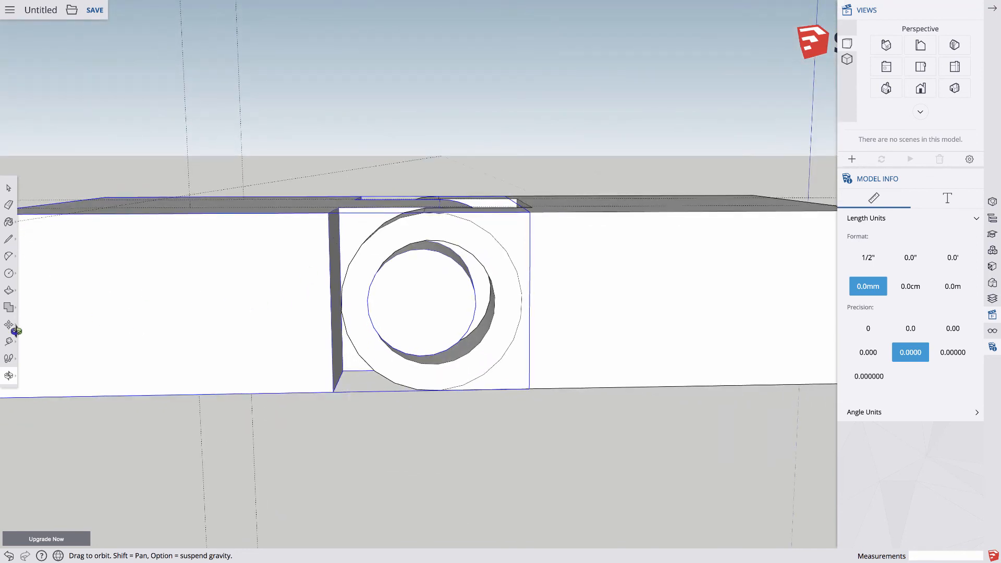
pyautogui.click(9, 324)
pyautogui.click(89, 306)
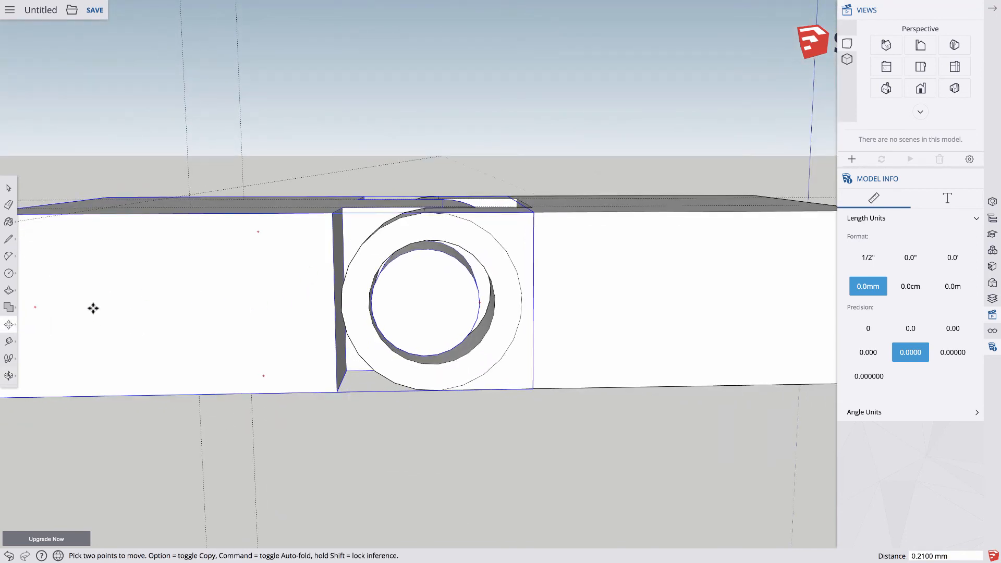
pyautogui.click(95, 308)
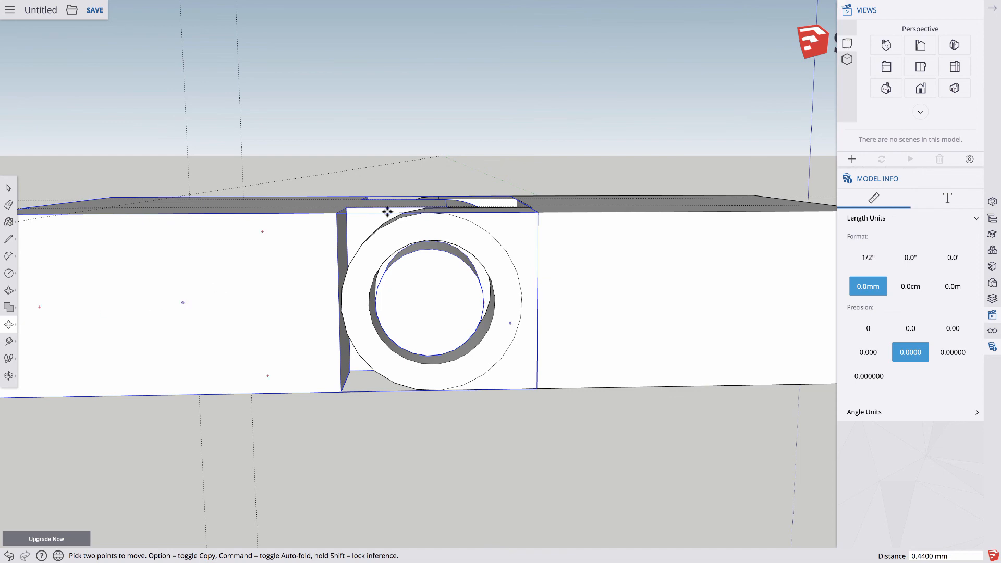
# - Save the assembled hinge model and bring up the available export formats
pyautogui.press('o')
pyautogui.moveTo(362, 440); pyautogui.dragTo(404, 286)
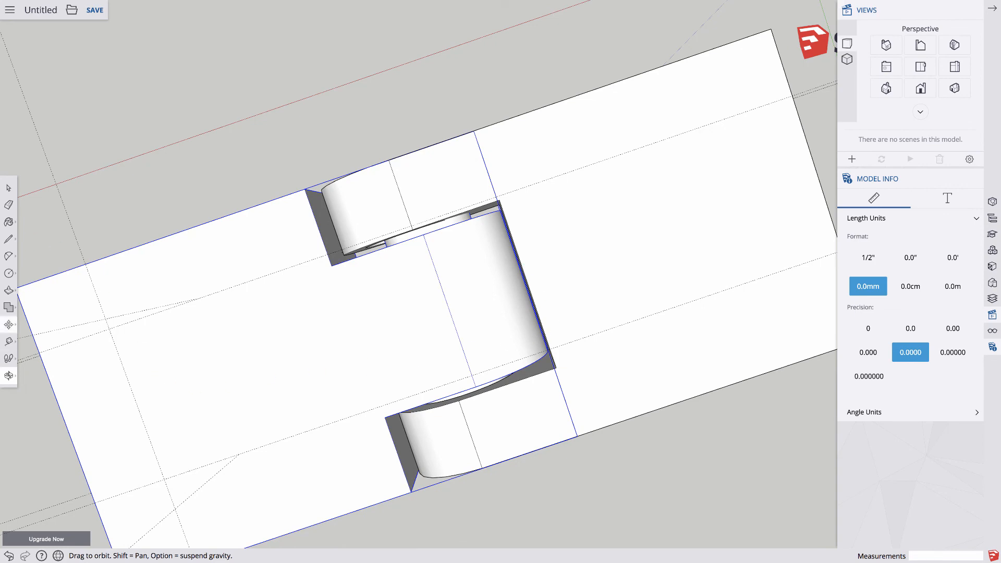
pyautogui.moveTo(458, 496); pyautogui.dragTo(480, 316)
pyautogui.moveTo(486, 290); pyautogui.dragTo(286, 237)
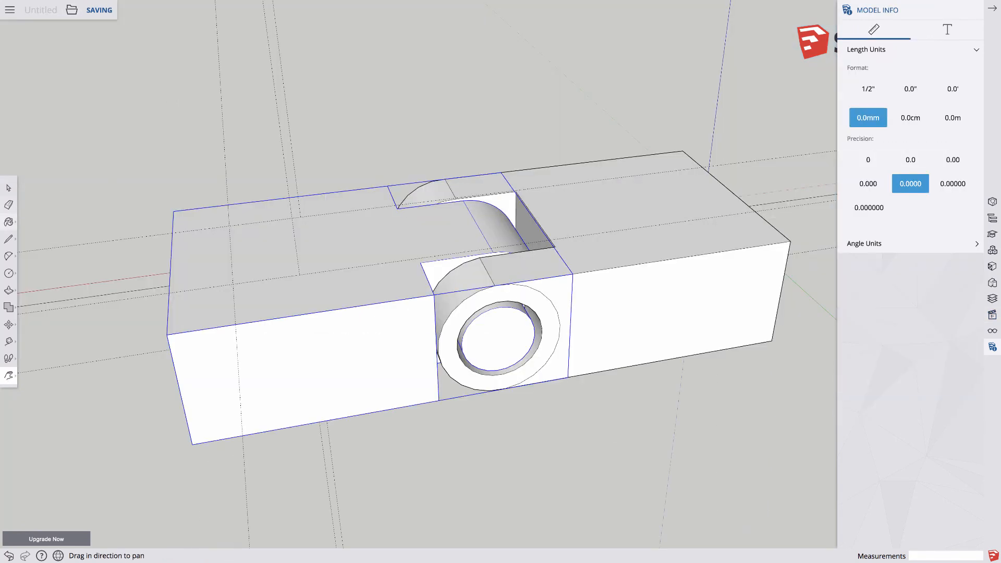
pyautogui.press('space')
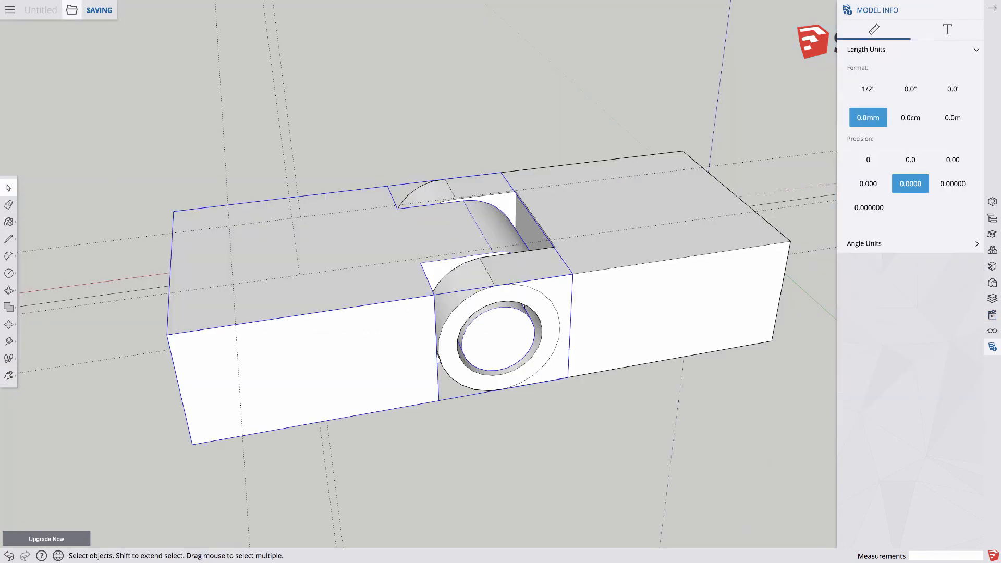
pyautogui.click(71, 10)
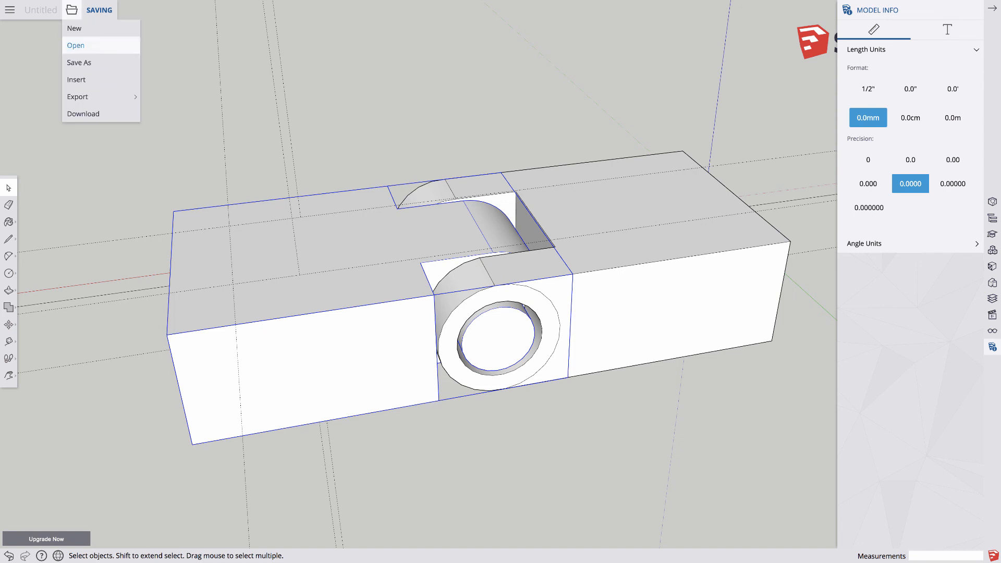
pyautogui.moveTo(79, 97)
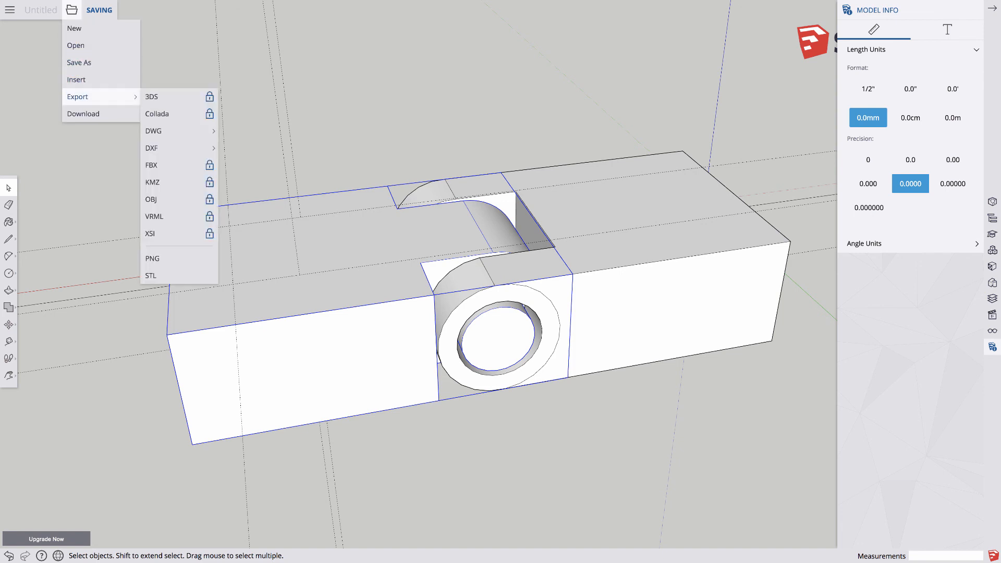